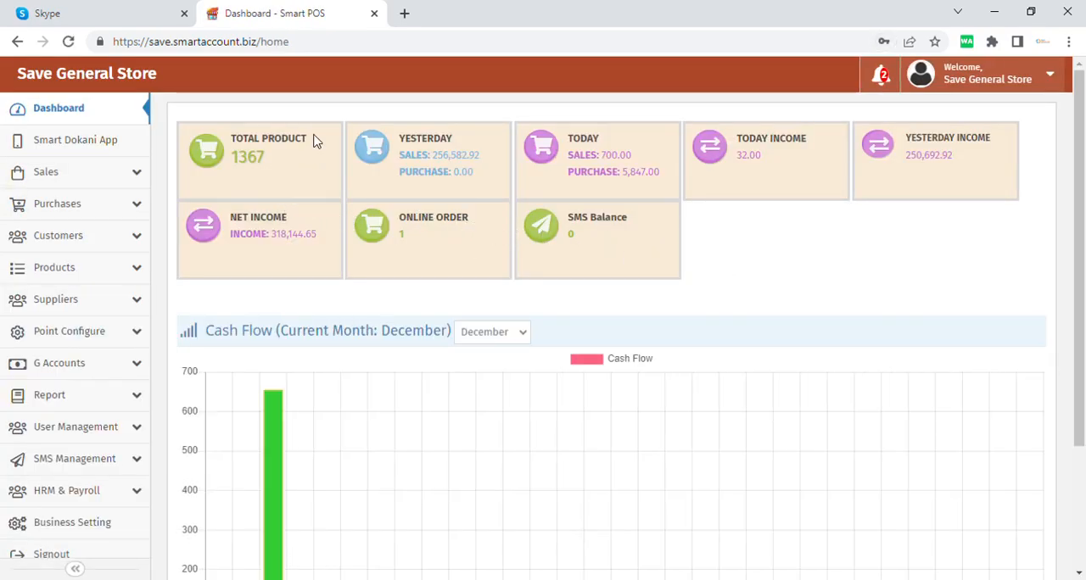
# Step: Examine the dashboard summary cards for total product, yesterday, today, income, net income, online order and SMS balance
pyautogui.moveTo(307, 138); pyautogui.dragTo(242, 148)
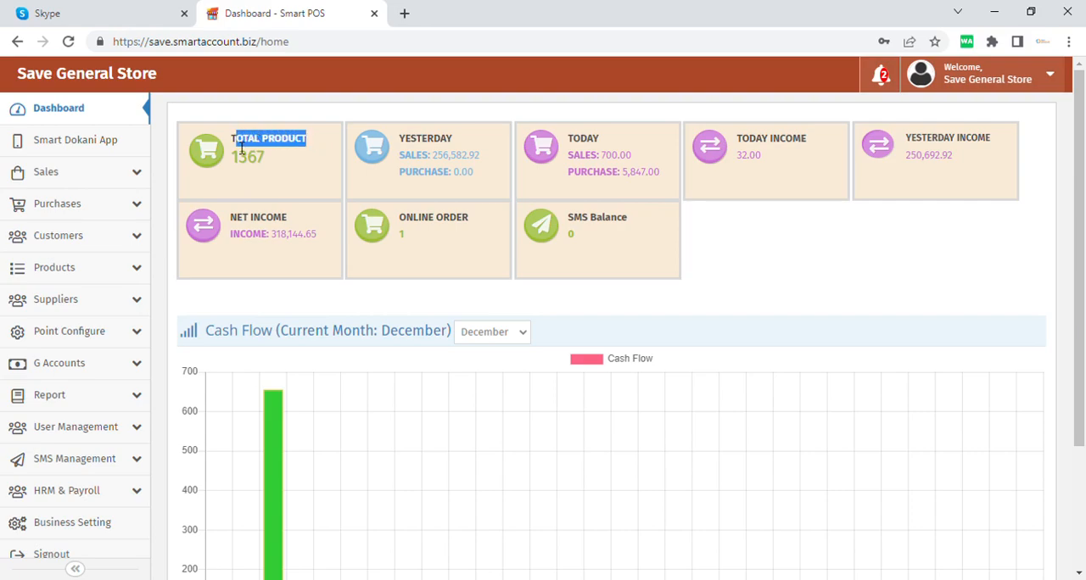
pyautogui.moveTo(499, 186); pyautogui.dragTo(417, 184)
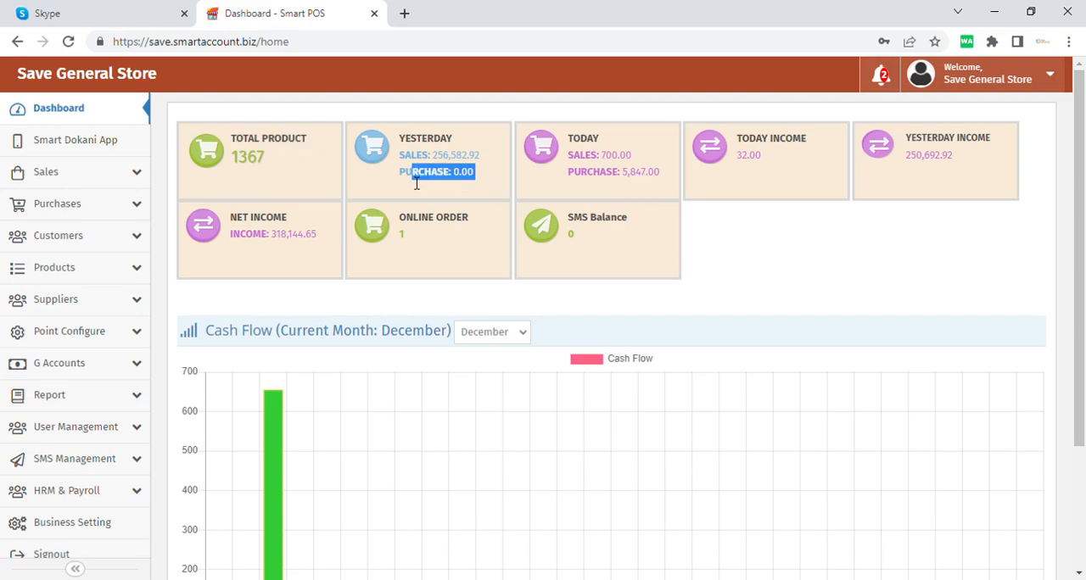
pyautogui.moveTo(645, 183); pyautogui.dragTo(587, 156)
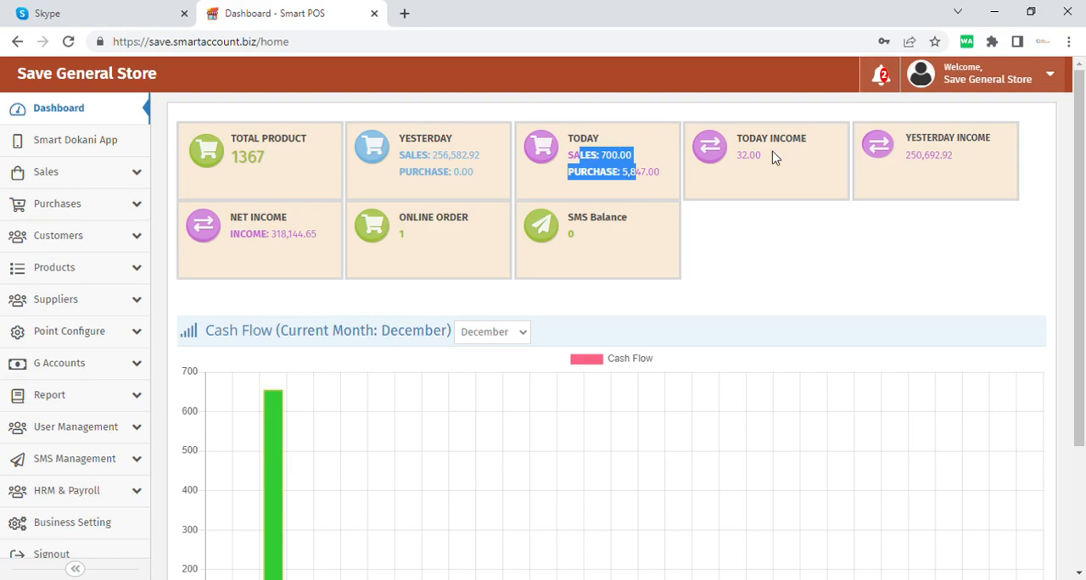
pyautogui.moveTo(772, 155); pyautogui.dragTo(748, 161)
pyautogui.moveTo(960, 162); pyautogui.dragTo(919, 163)
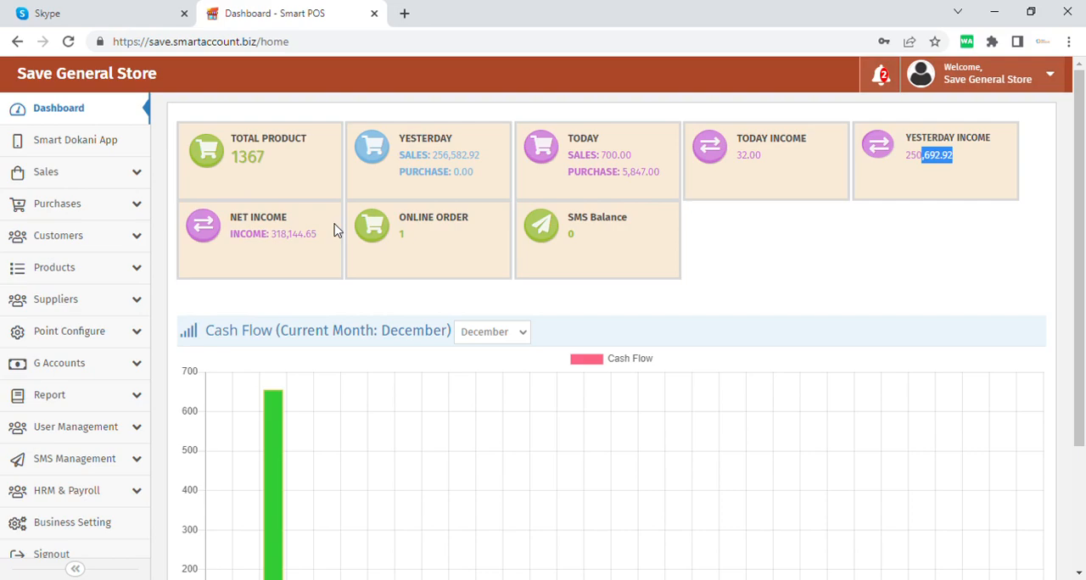
pyautogui.moveTo(322, 240); pyautogui.dragTo(231, 217)
pyautogui.click(293, 268)
pyautogui.moveTo(485, 226); pyautogui.dragTo(399, 218)
pyautogui.click(442, 243)
pyautogui.moveTo(650, 220); pyautogui.dragTo(567, 229)
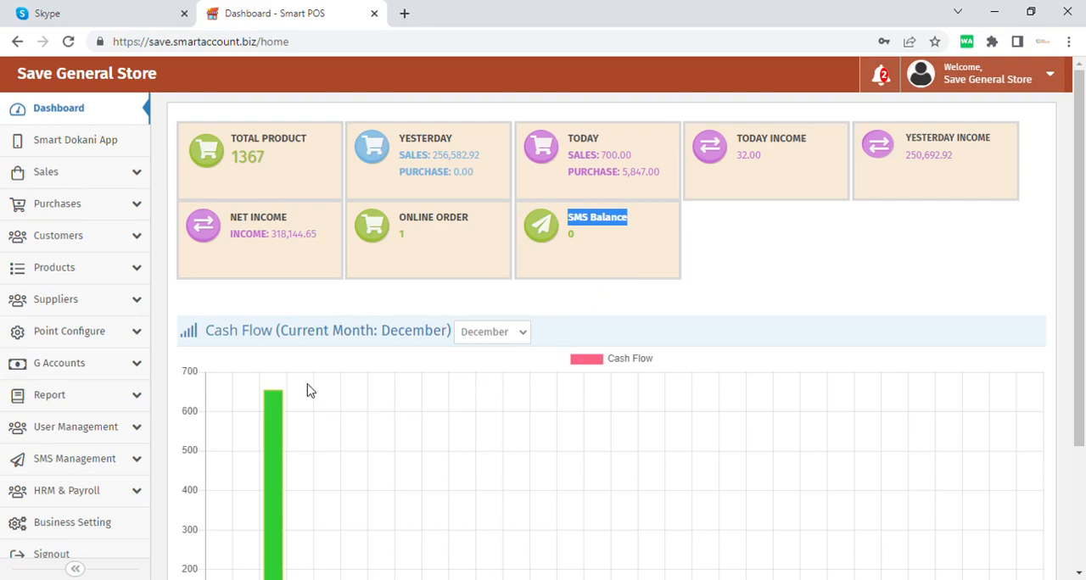
# Step: Examine the dashboard's Cash Flow chart for the current month and its month selector
pyautogui.scroll(-2, 321, 390)
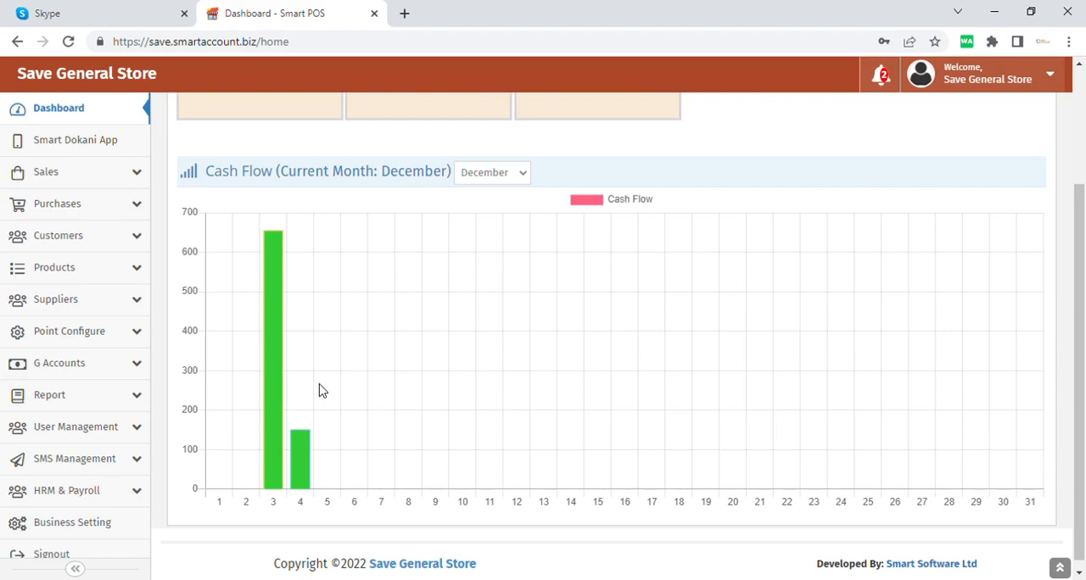
pyautogui.click(517, 174)
pyautogui.click(386, 360)
pyautogui.scroll(2, 236, 327)
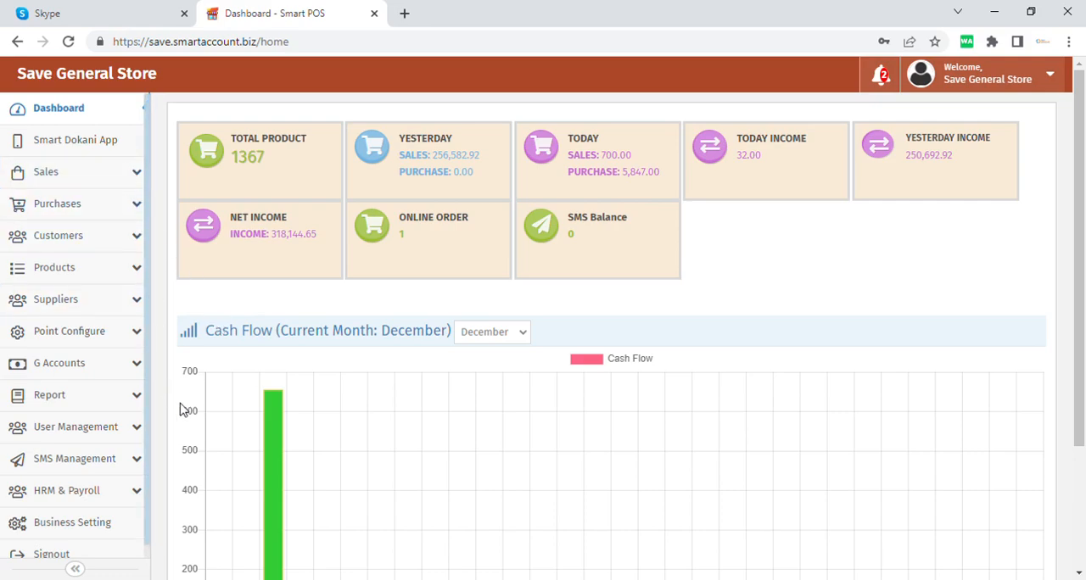
# Step: Open the product Unit list in a new browser tab and look at the first unit's name
pyautogui.click(134, 269)
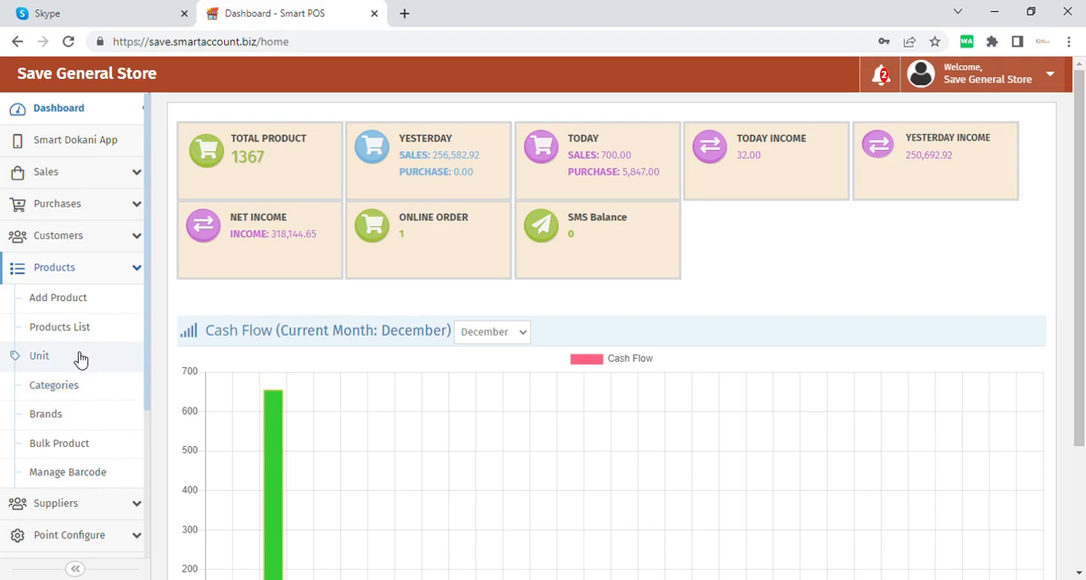
pyautogui.middleClick(134, 369)
pyautogui.click(506, 11)
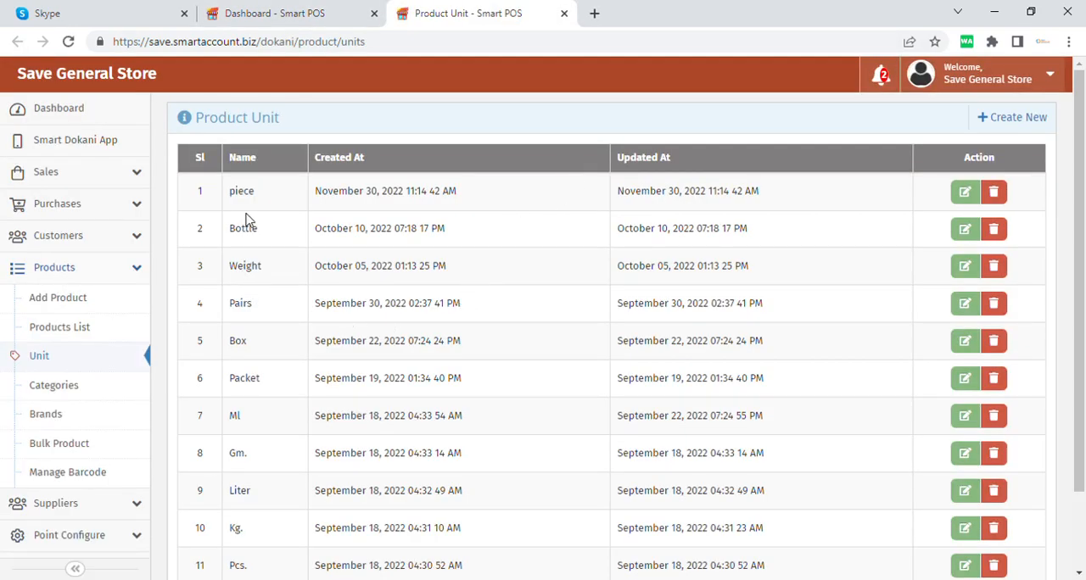
pyautogui.moveTo(293, 196); pyautogui.dragTo(219, 195)
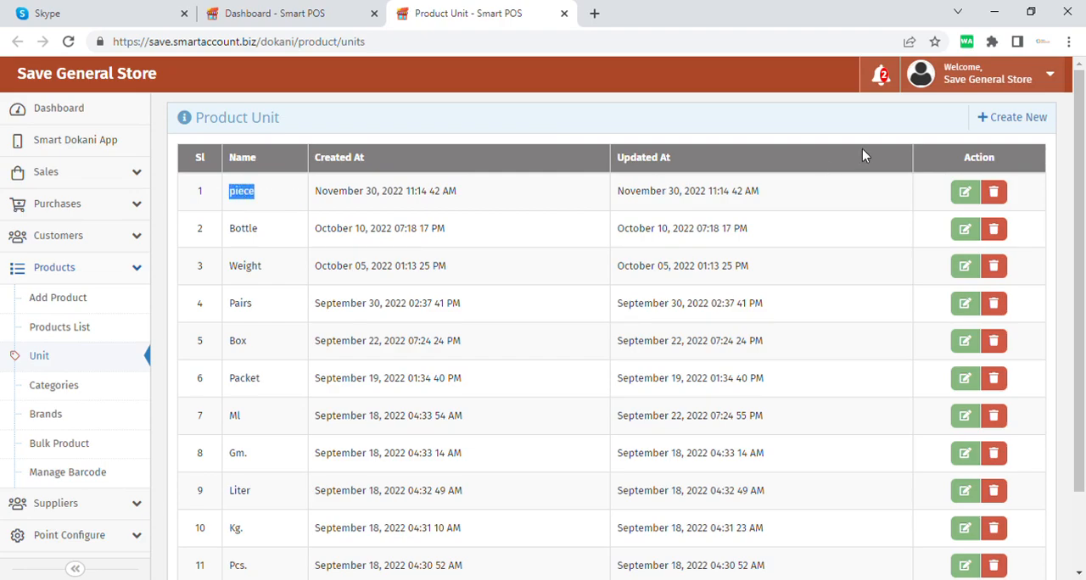
pyautogui.click(1004, 121)
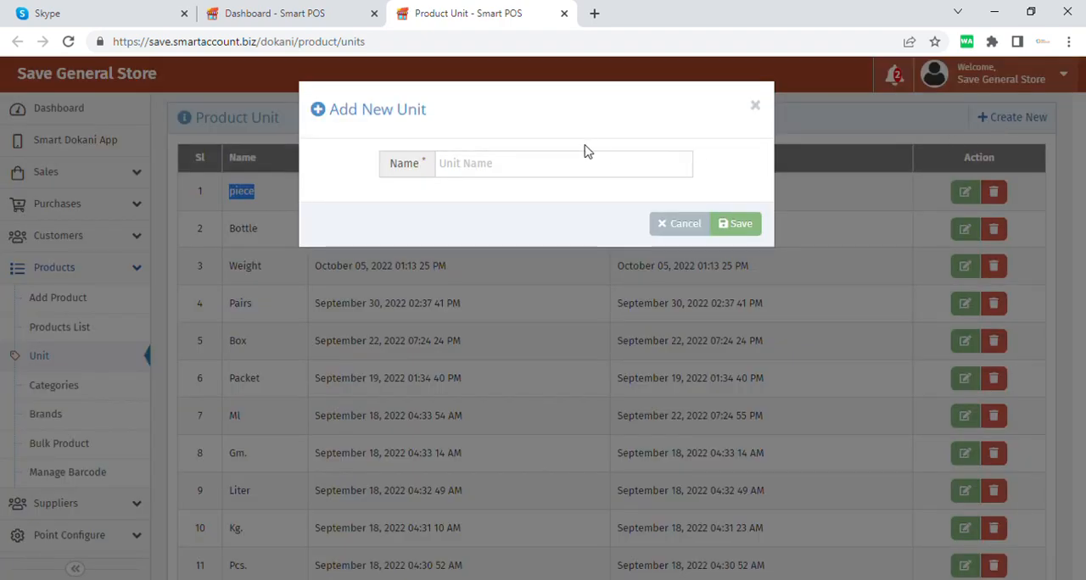
pyautogui.click(585, 175)
pyautogui.write('Piece')
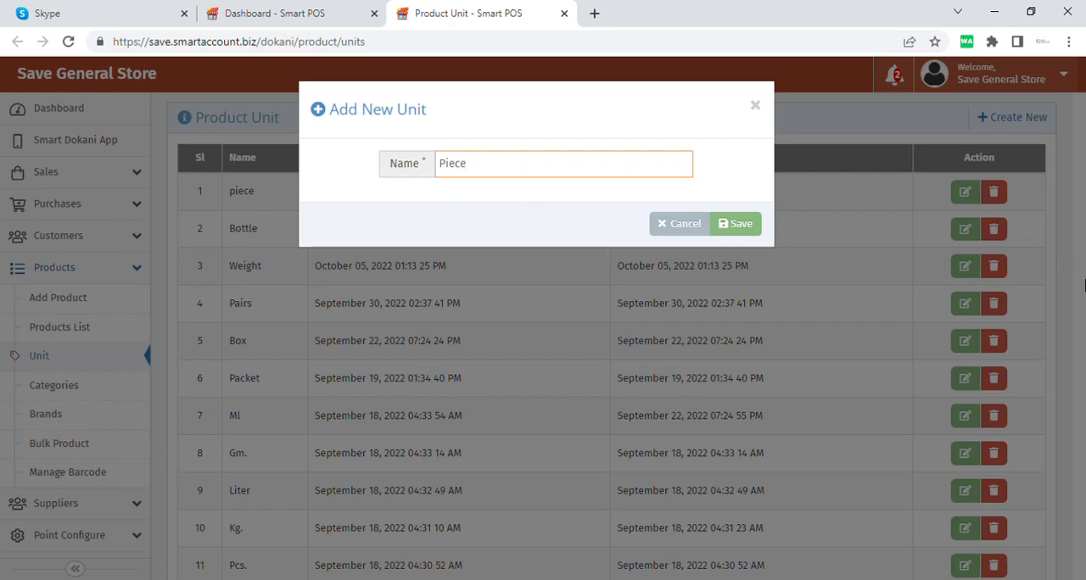
pyautogui.click(687, 225)
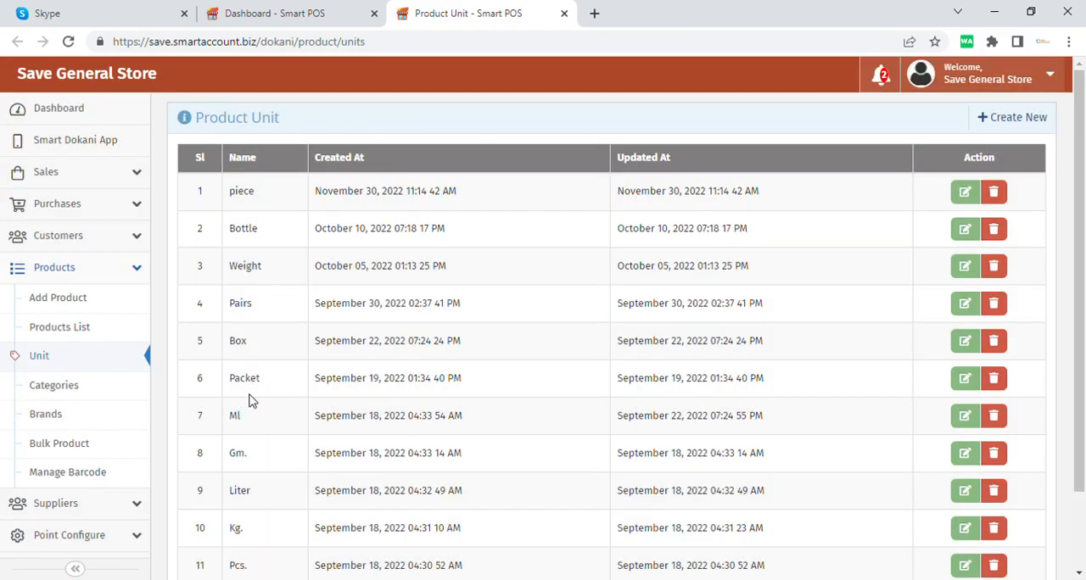
# Step: Look through the rest of the unit list and open the Add Product form in a new browser tab
pyautogui.scroll(-1, 260, 449)
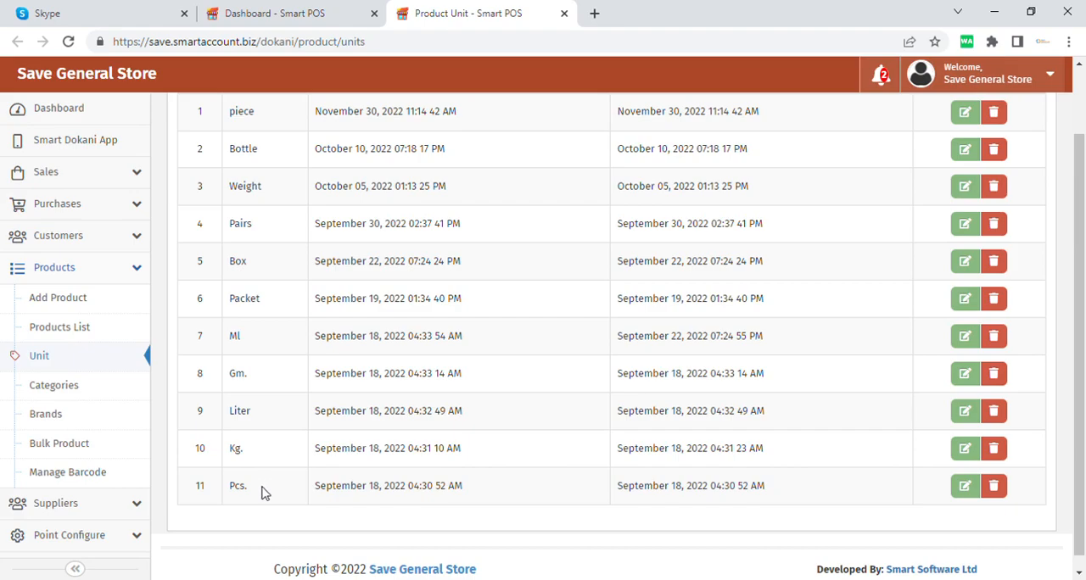
pyautogui.scroll(1, 267, 347)
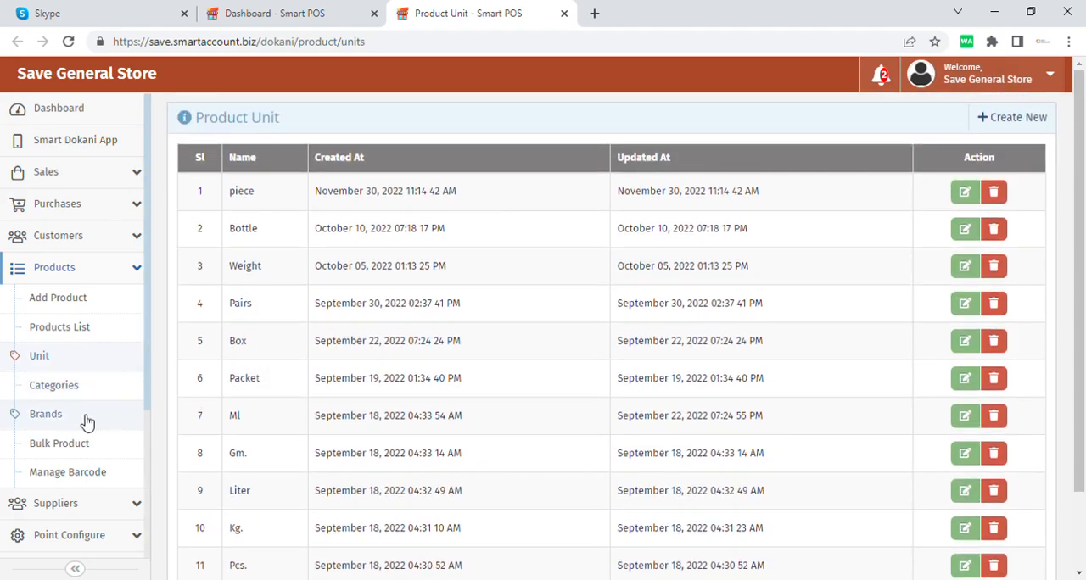
pyautogui.middleClick(141, 319)
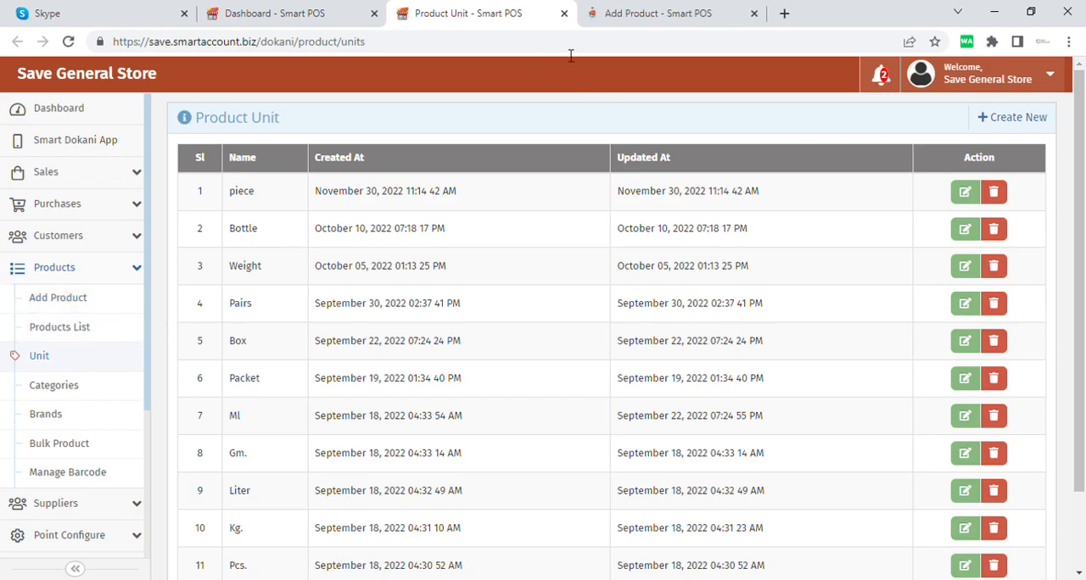
pyautogui.click(687, 11)
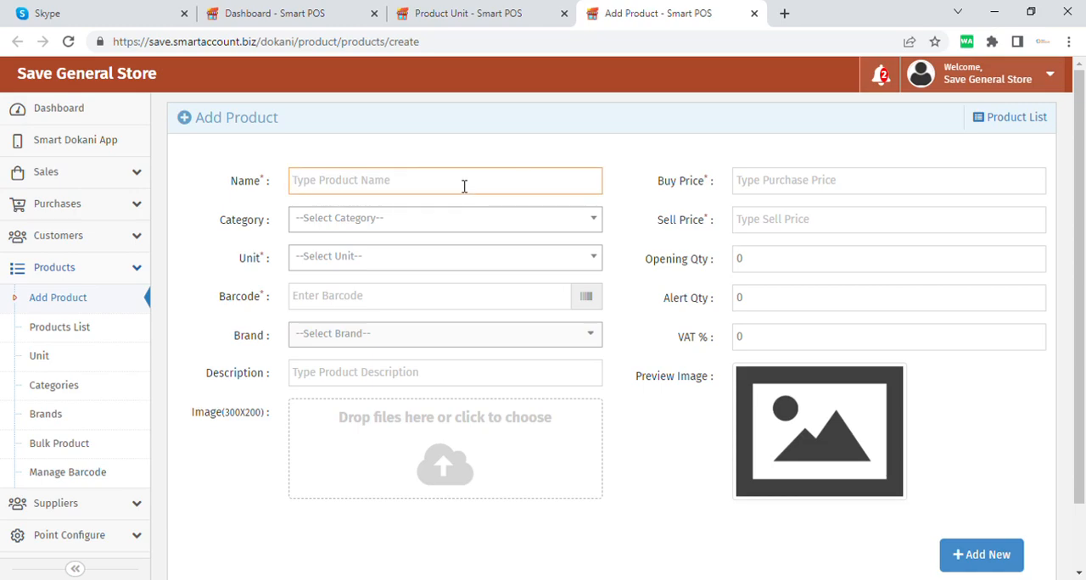
pyautogui.write('Biss')
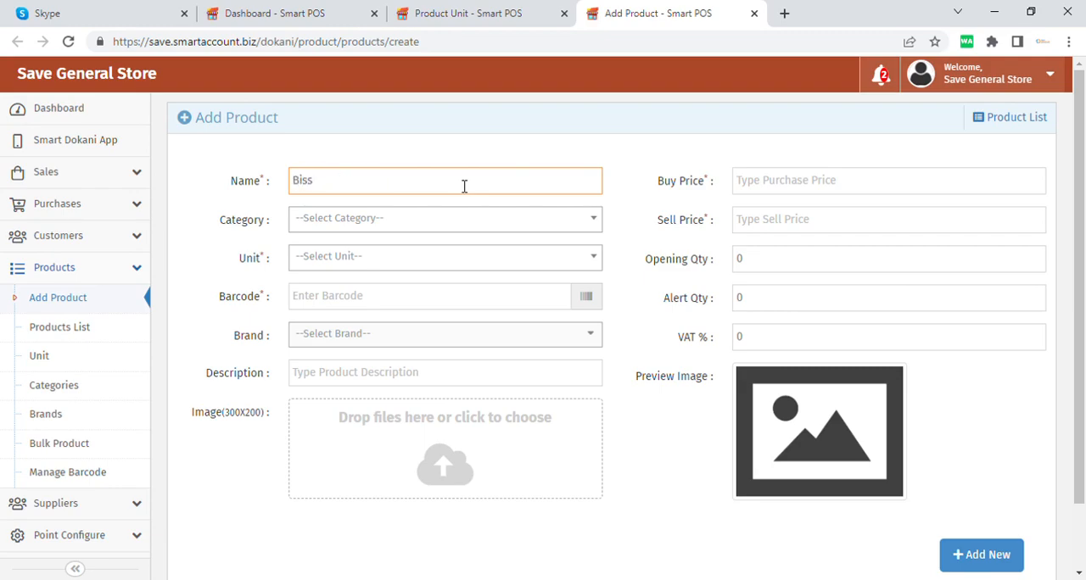
pyautogui.press('BackSpace')
pyautogui.press('BackSpace')
pyautogui.press('BackSpace')
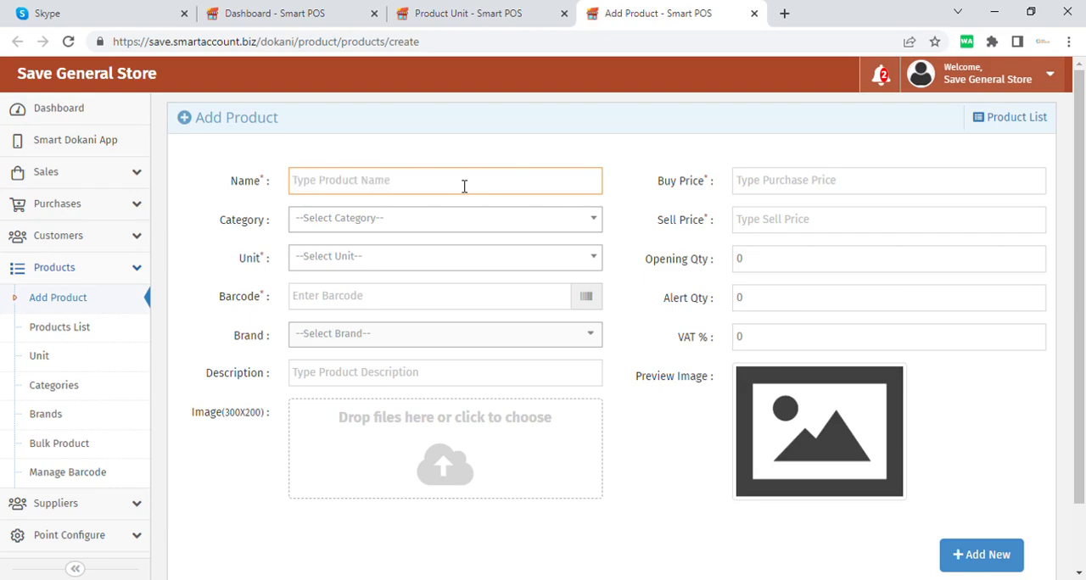
# Step: View the category and unit choices offered for a new product, leaving both unselected
pyautogui.click(437, 226)
pyautogui.click(438, 226)
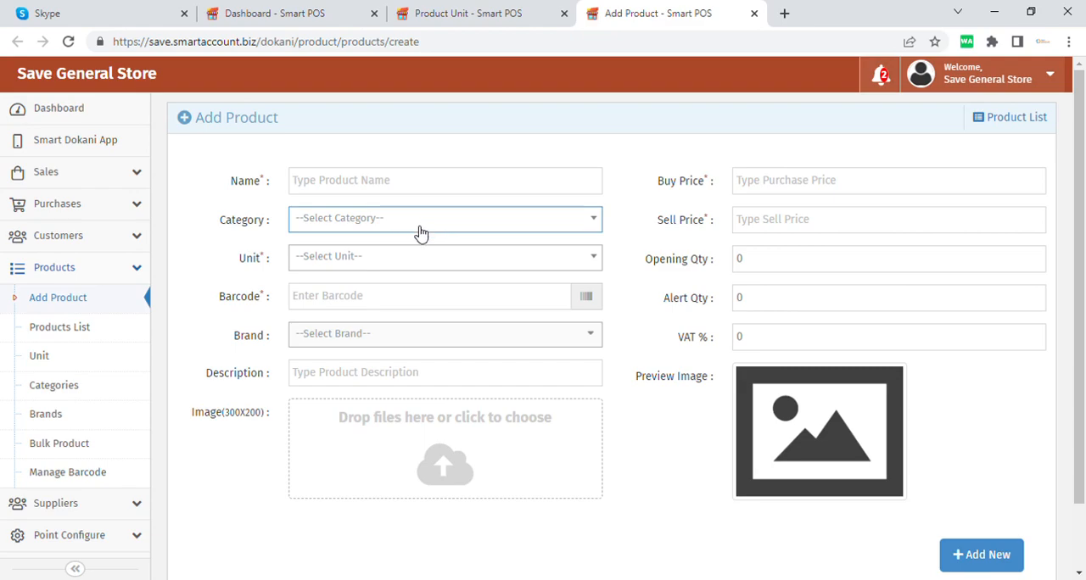
pyautogui.click(386, 271)
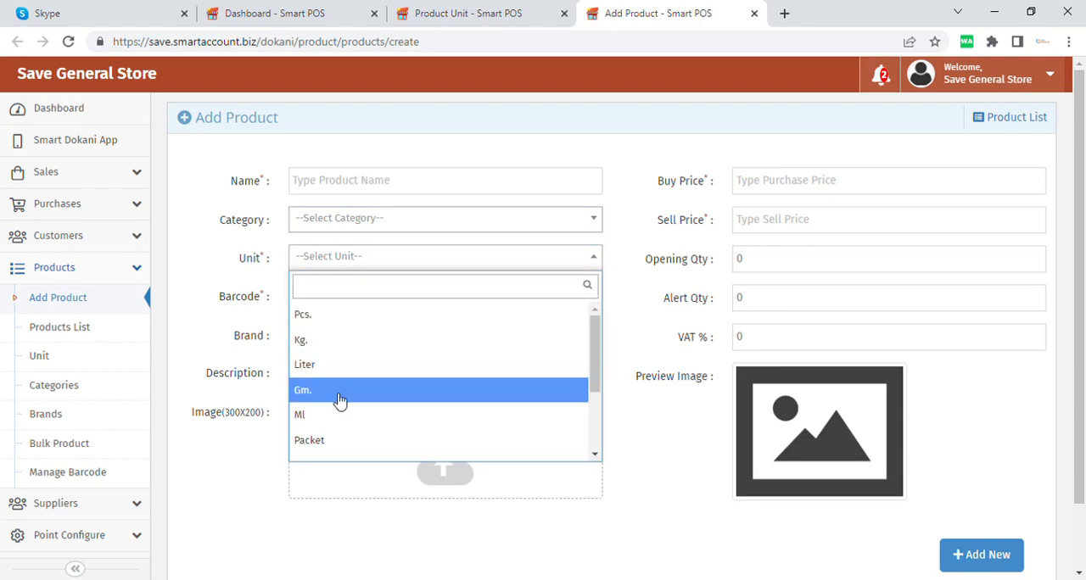
pyautogui.click(375, 263)
pyautogui.click(370, 295)
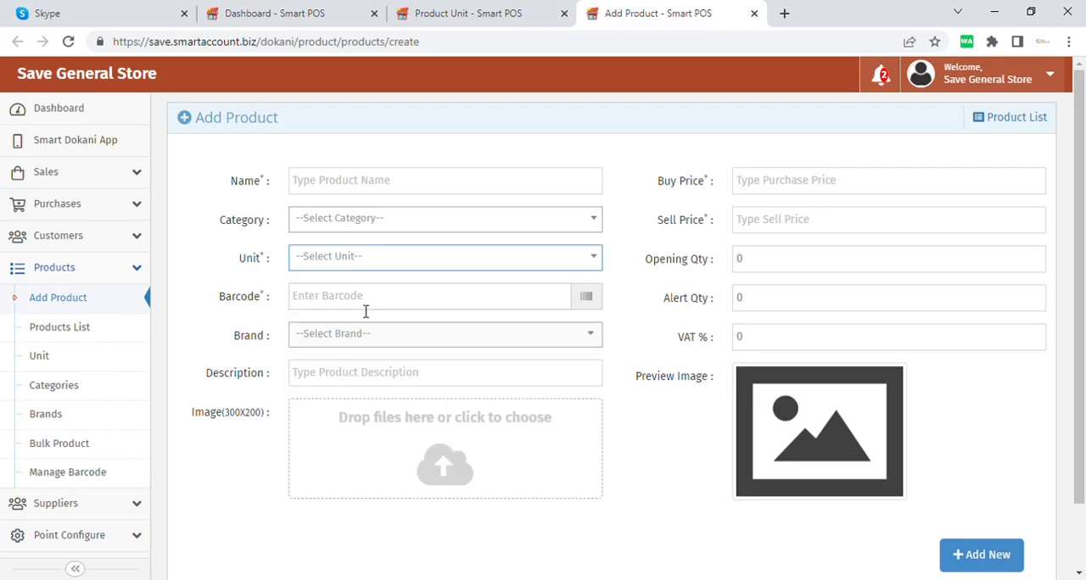
pyautogui.write('1234ty')
pyautogui.press('BackSpace')
pyautogui.press('BackSpace')
pyautogui.press('BackSpace')
pyautogui.press('BackSpace')
pyautogui.press('BackSpace')
# Step: View the brand choices and the description and image fields of the new product form
pyautogui.click(376, 337)
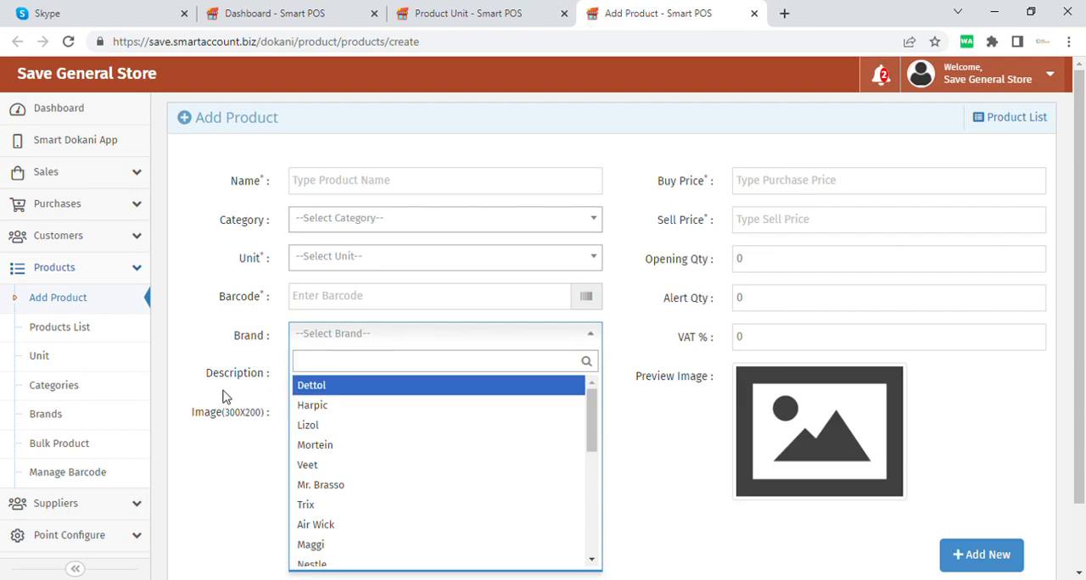
pyautogui.click(191, 360)
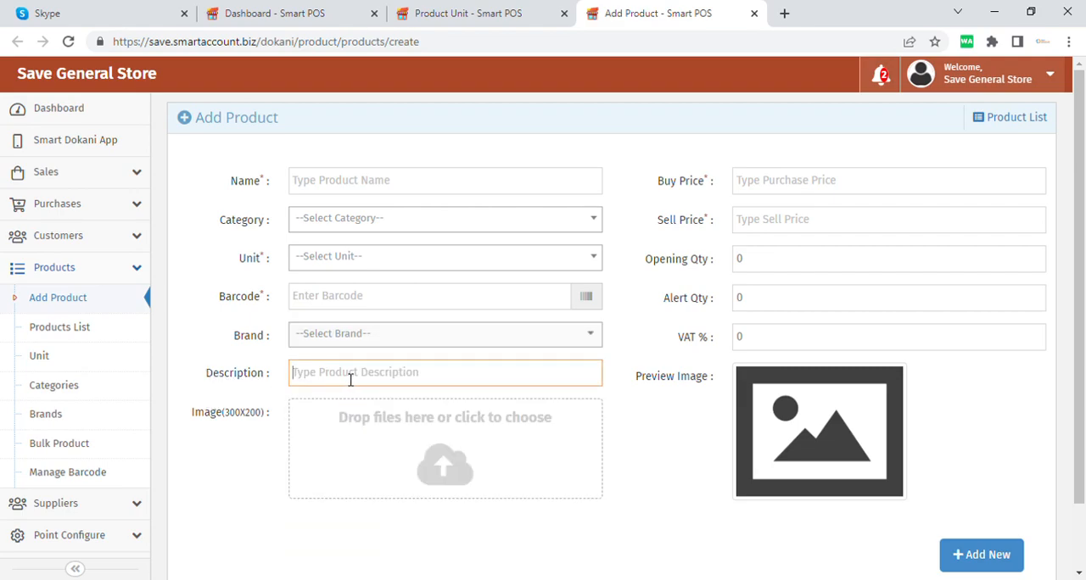
pyautogui.click(250, 466)
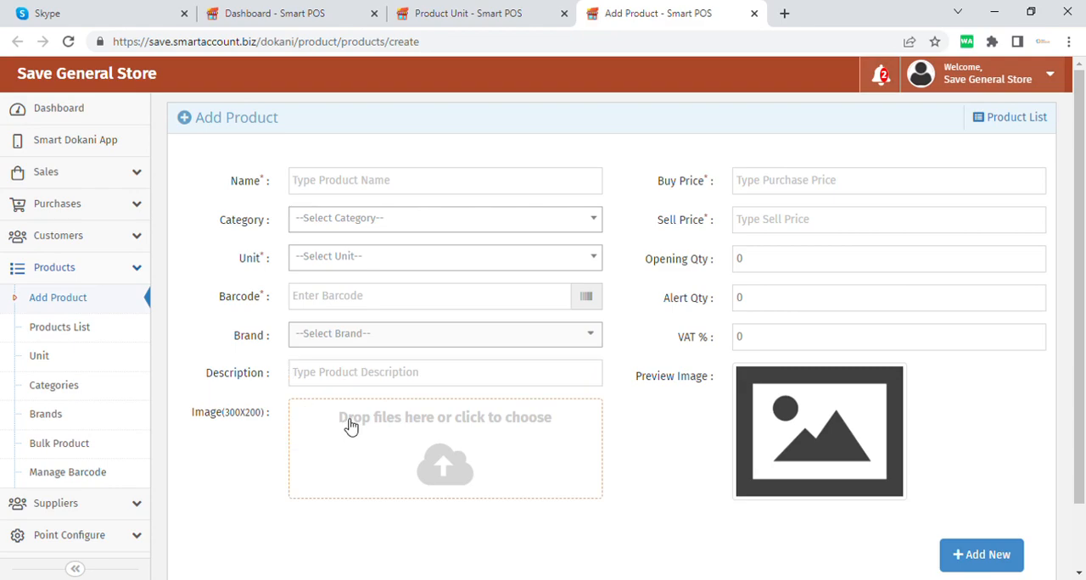
pyautogui.click(428, 442)
# Step: Go through the buy price, sell price, opening quantity, alert quantity and VAT fields of the new product form
pyautogui.click(744, 180)
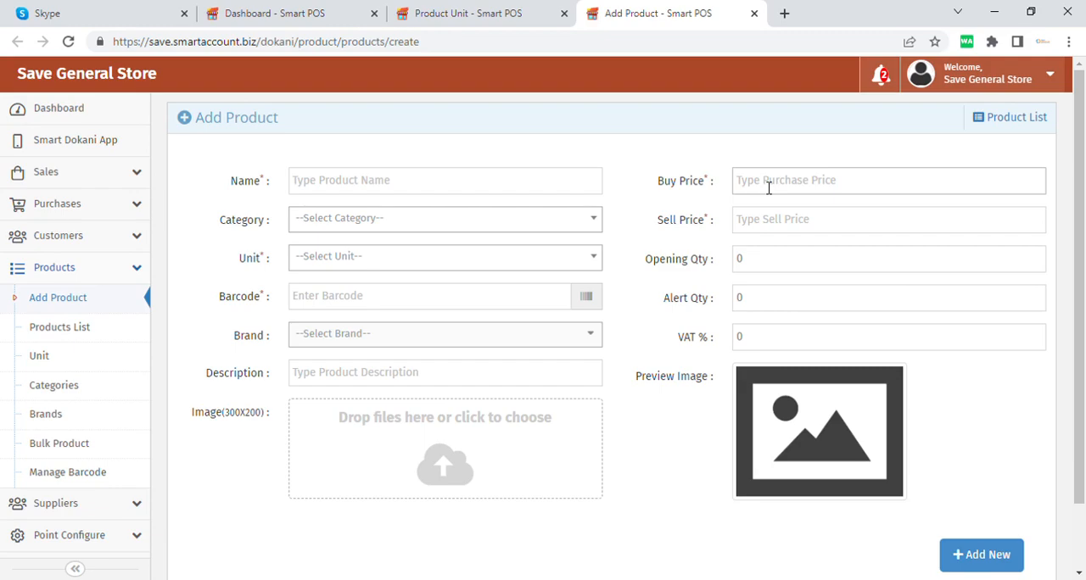
pyautogui.click(768, 222)
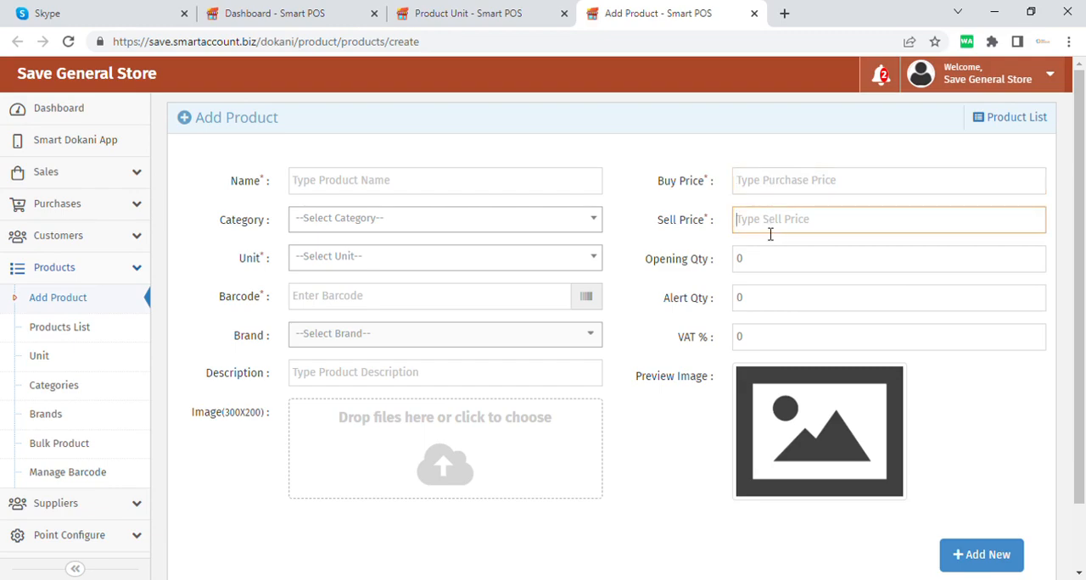
pyautogui.moveTo(766, 264); pyautogui.dragTo(736, 263)
pyautogui.click(645, 330)
pyautogui.click(778, 344)
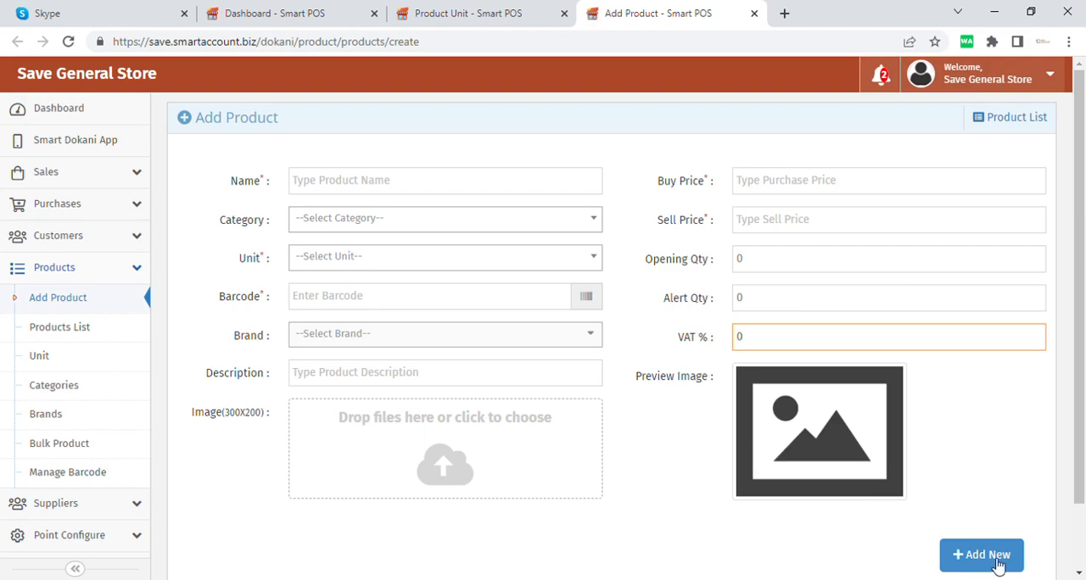
pyautogui.scroll(-2, 797, 547)
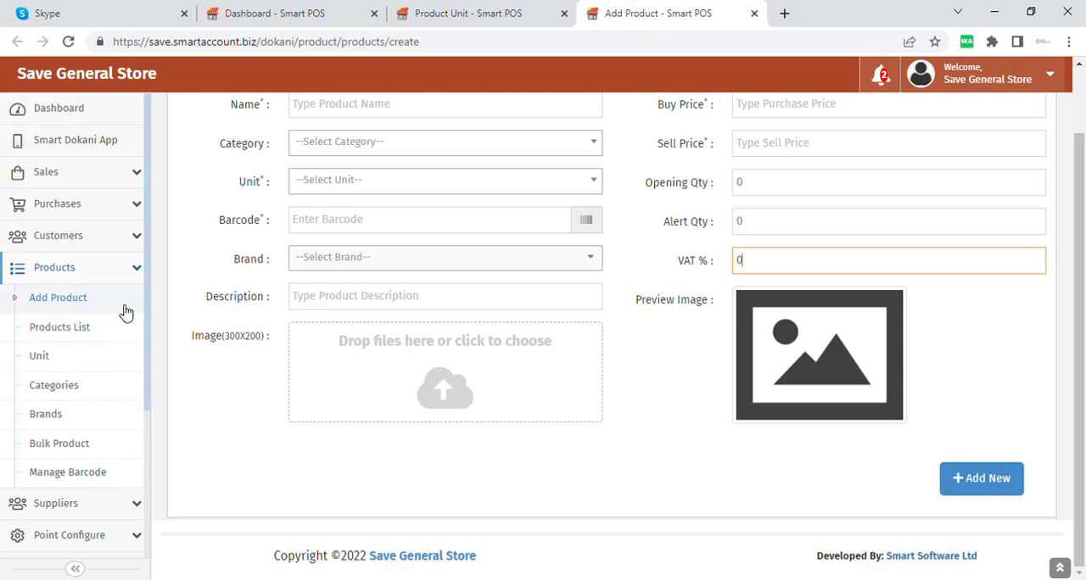
# Step: Open the New Purchase form in a new browser tab and switch to it
pyautogui.click(134, 209)
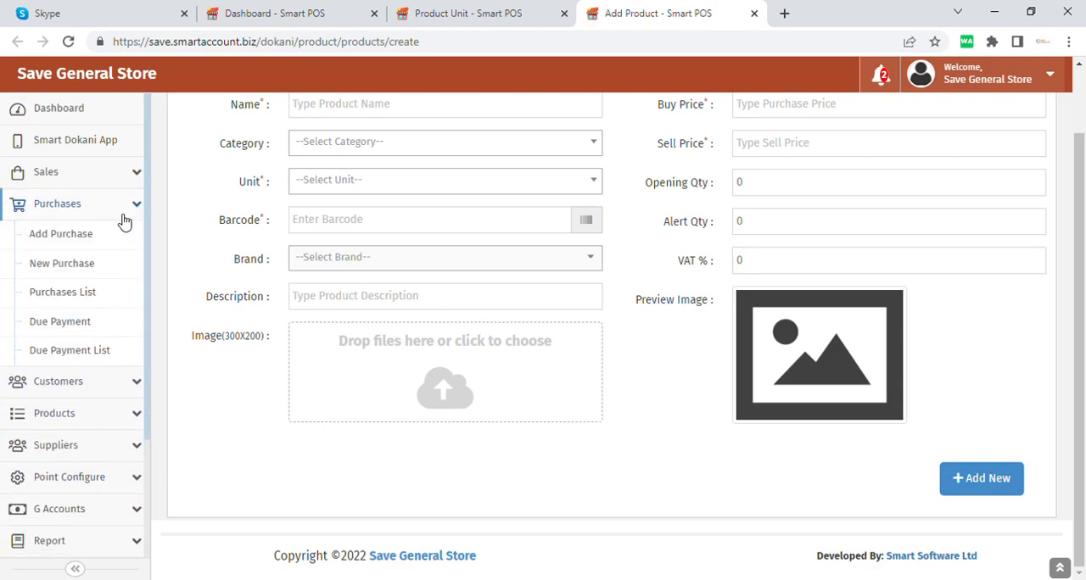
pyautogui.middleClick(142, 282)
pyautogui.click(722, 19)
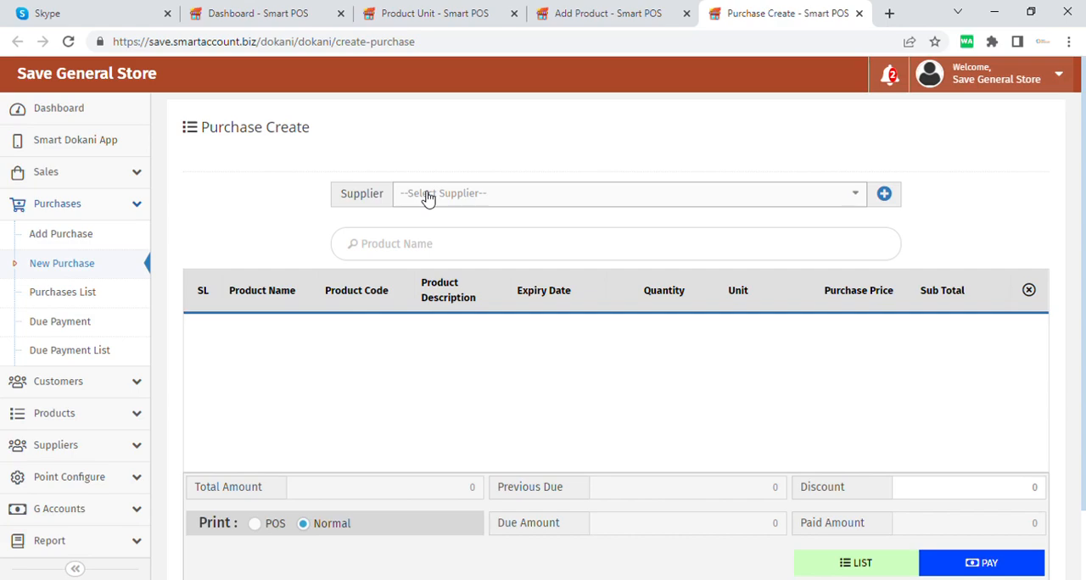
# Step: Look over the Purchase Create form and its list of suppliers without choosing one
pyautogui.scroll(-2, 424, 200)
pyautogui.scroll(2, 425, 195)
pyautogui.click(518, 205)
pyautogui.click(950, 227)
# Step: Add a new supplier from the purchase form, entering the supplier's name and mobile number
pyautogui.click(884, 195)
pyautogui.click(957, 156)
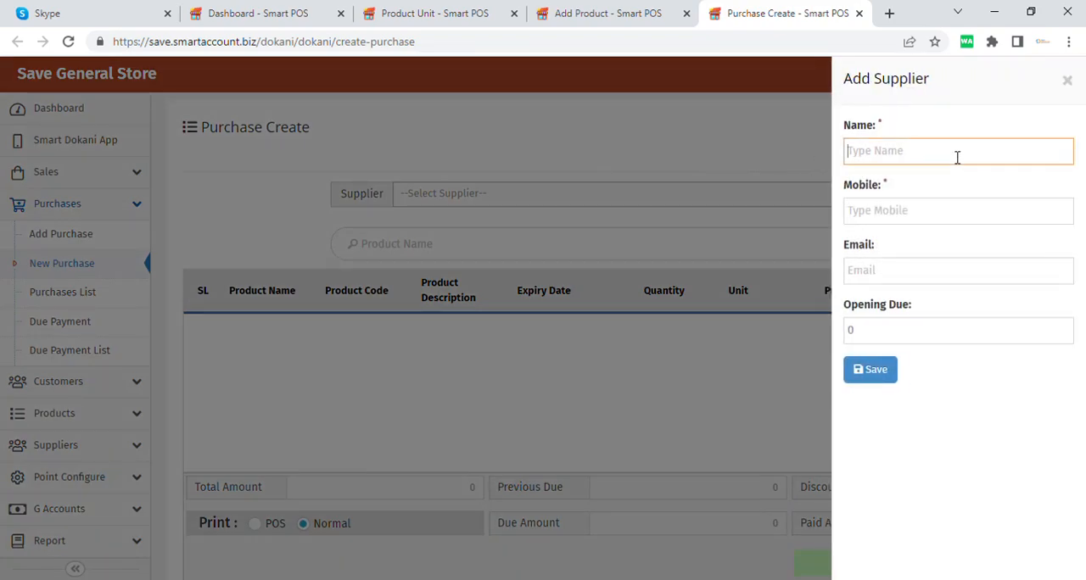
pyautogui.write('Pran Arefel')
pyautogui.click(929, 213)
pyautogui.write('12345678')
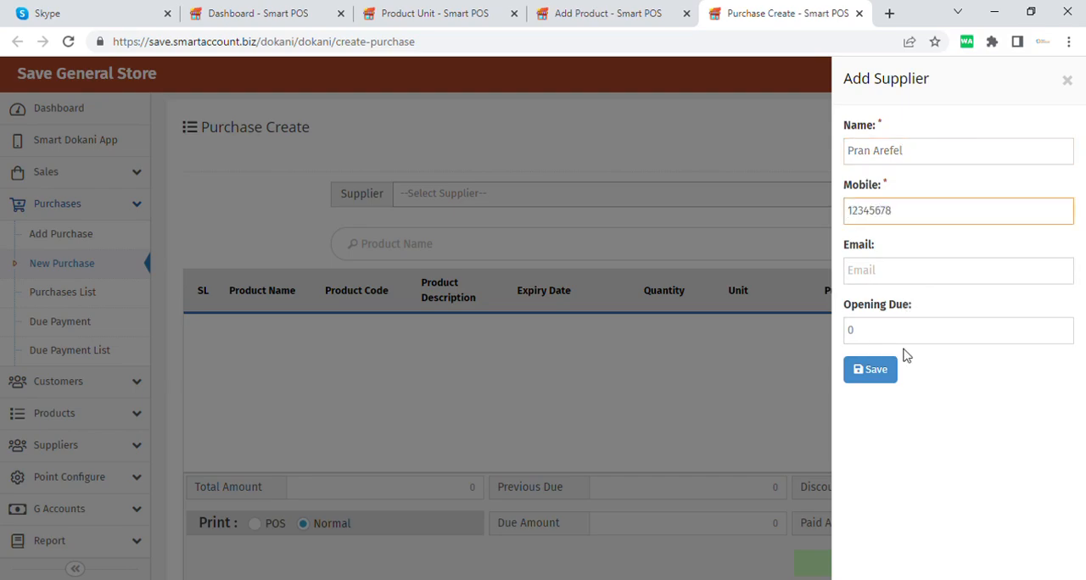
pyautogui.click(889, 373)
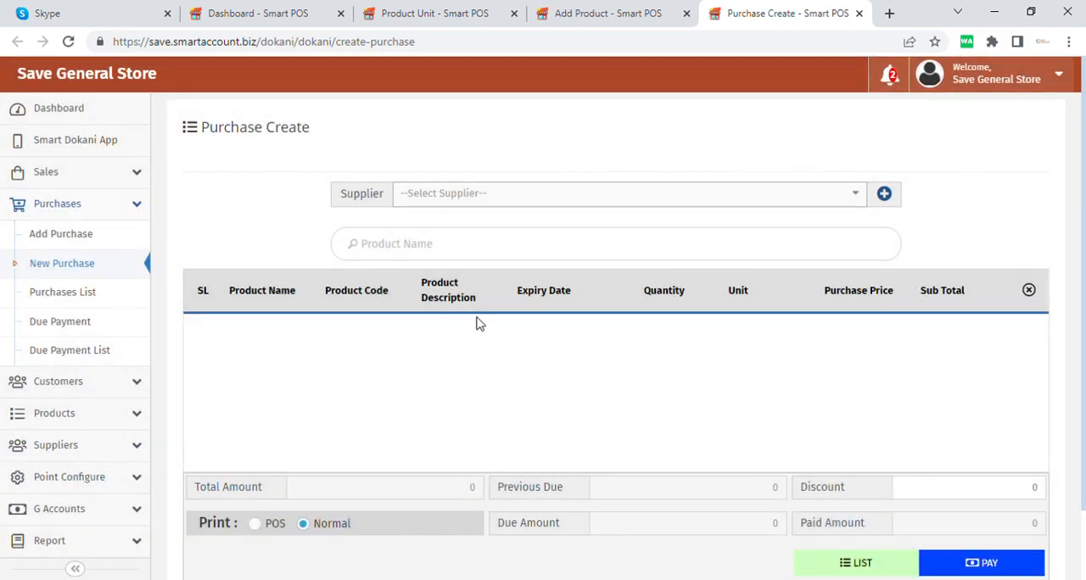
# Step: Add Olympic Energy Biscuits 200 Gm to the new purchase and set its quantity to 50
pyautogui.click(402, 245)
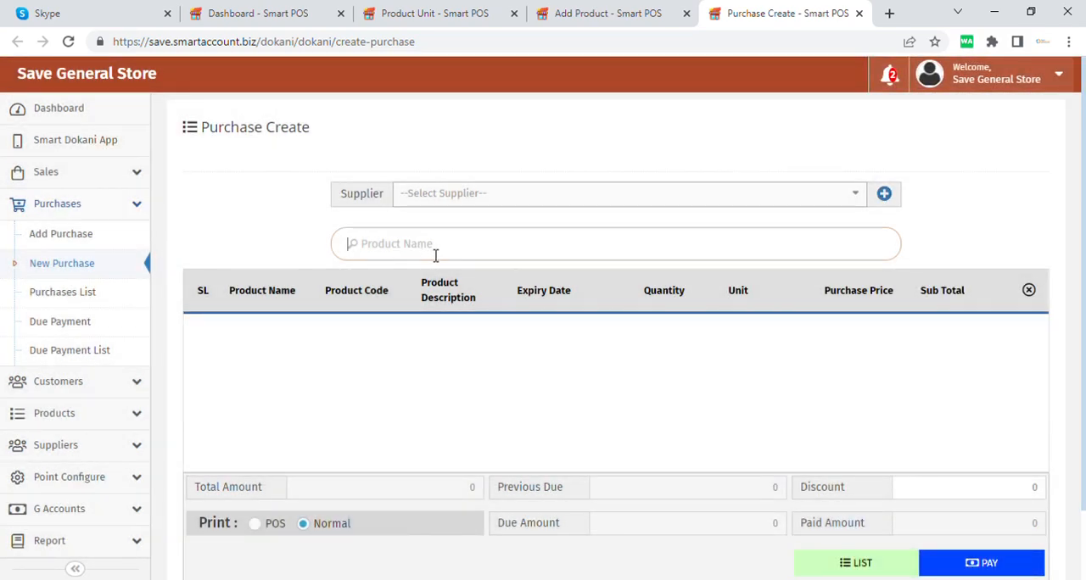
pyautogui.click(435, 254)
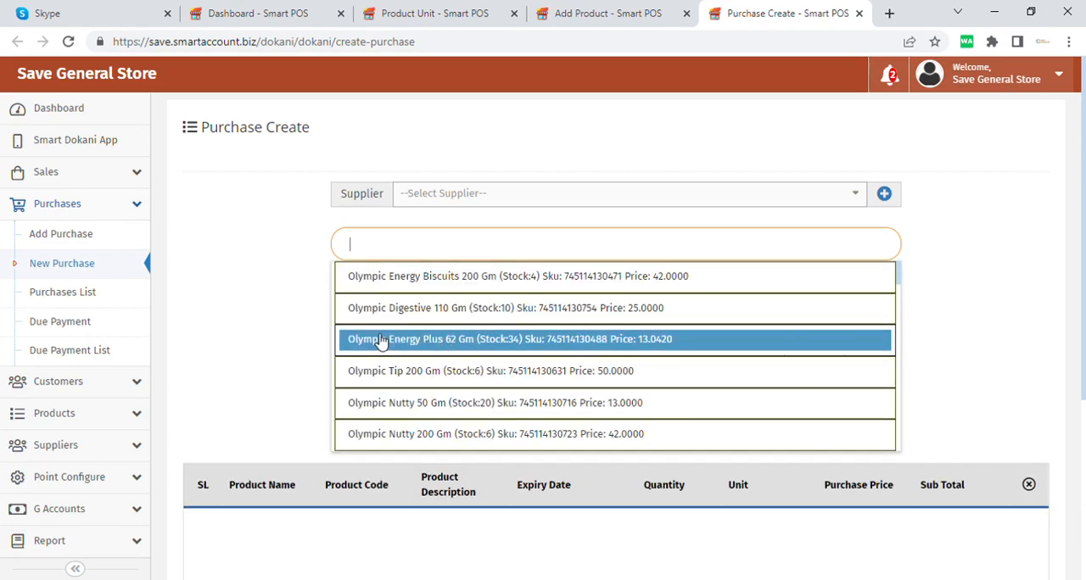
pyautogui.click(454, 279)
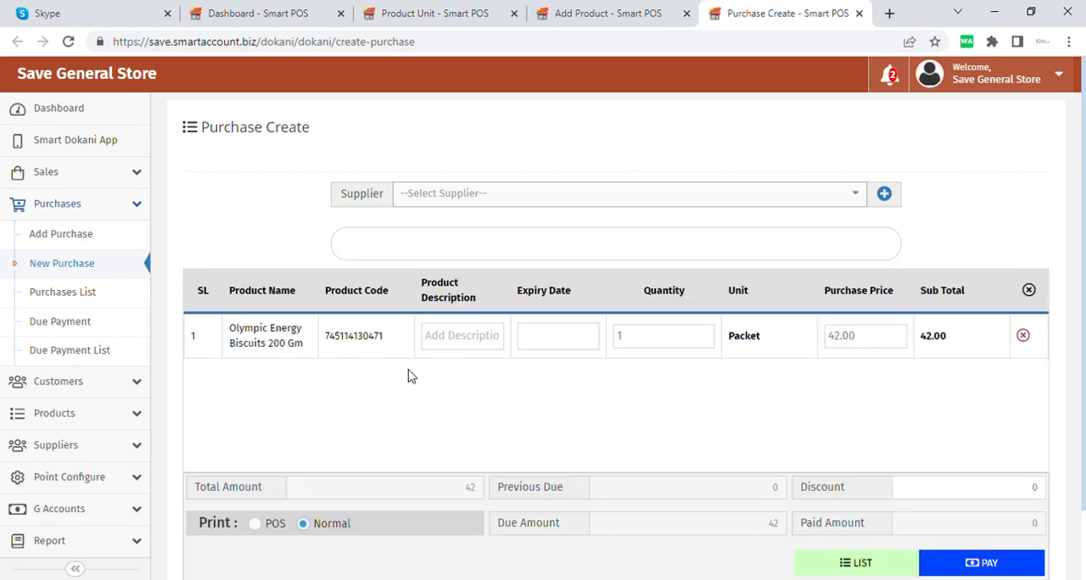
pyautogui.moveTo(657, 343); pyautogui.dragTo(574, 339)
pyautogui.write('50')
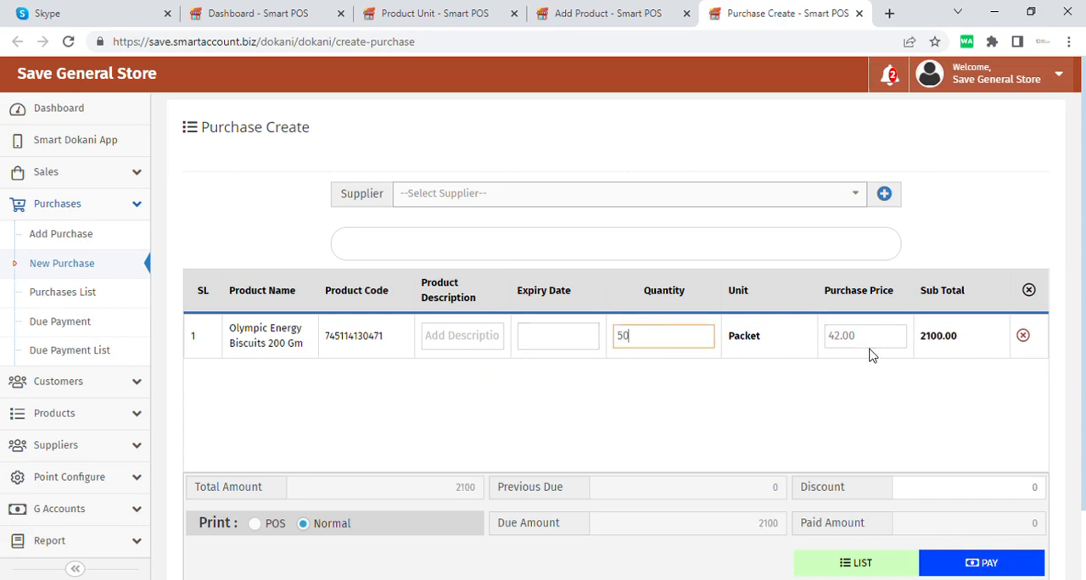
# Step: Set the purchase price of the Olympic Energy Biscuits line to 30
pyautogui.click(871, 346)
pyautogui.doubleClick(871, 346)
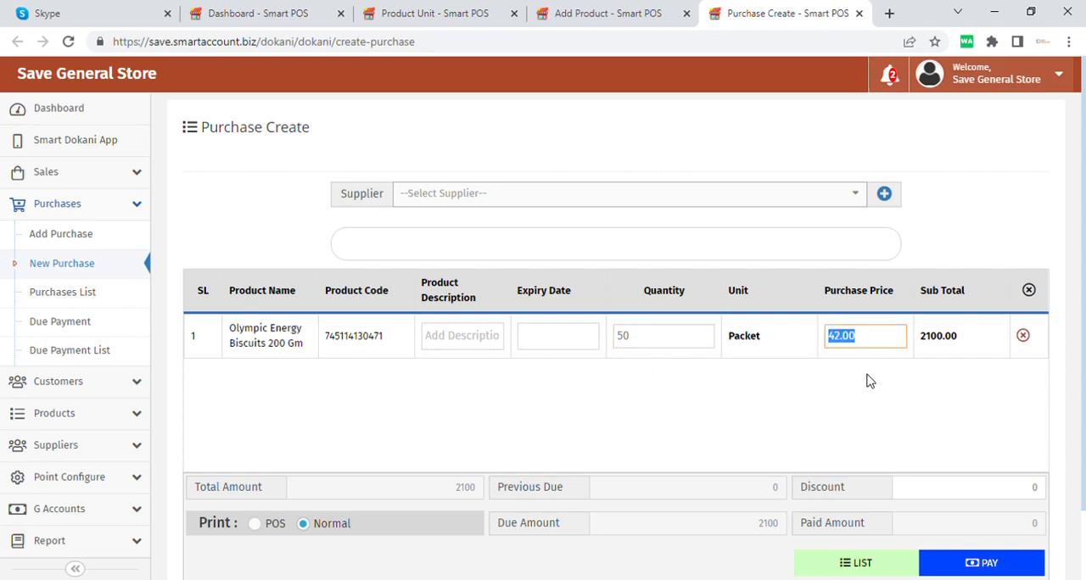
pyautogui.write('30')
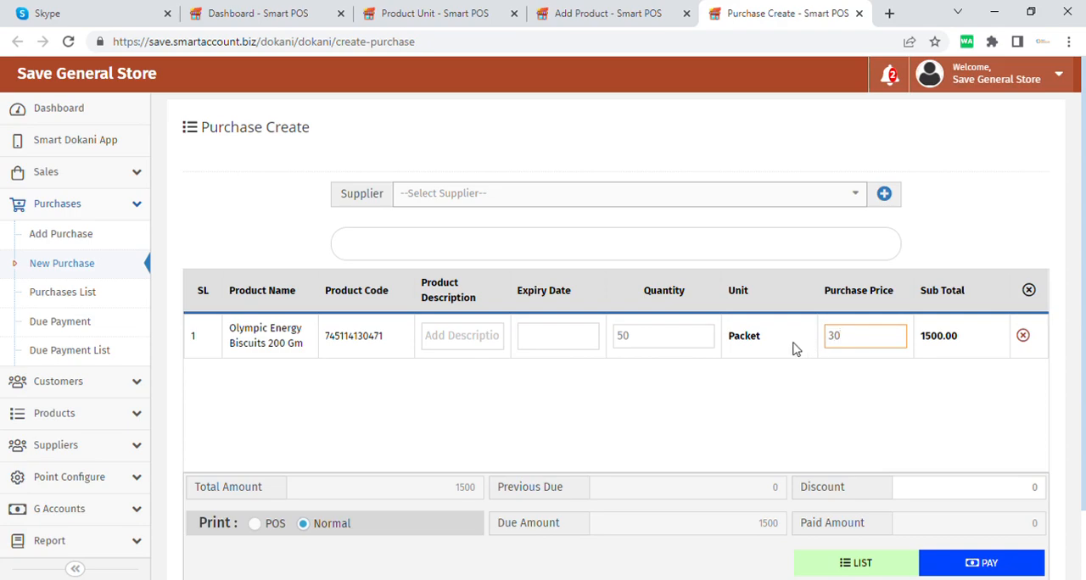
# Step: Examine the unit, purchase price, quantity and subtotal of the biscuits line and the purchase totals
pyautogui.moveTo(761, 338); pyautogui.dragTo(780, 354)
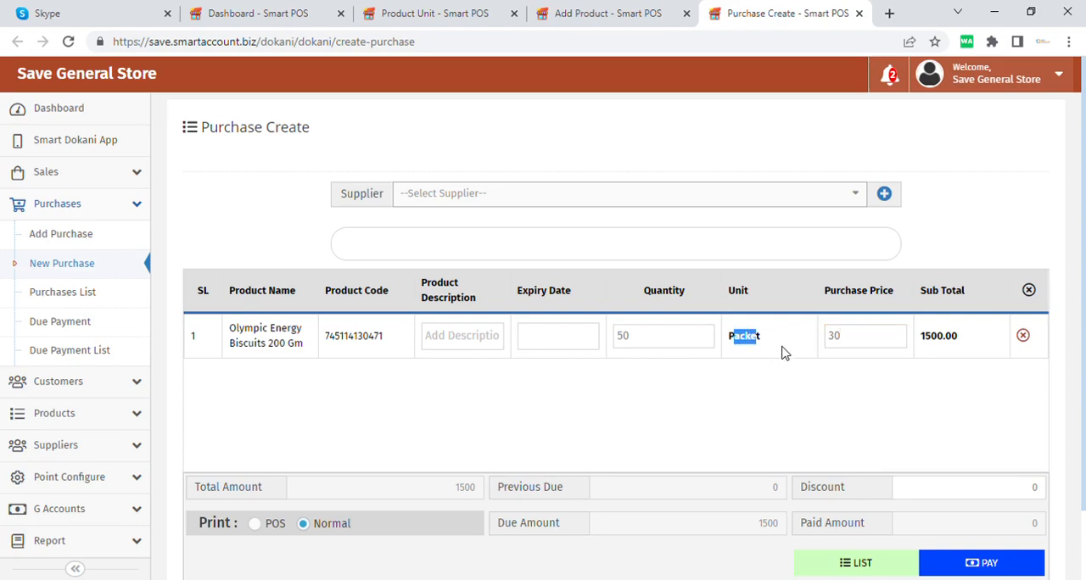
pyautogui.moveTo(856, 349); pyautogui.dragTo(820, 349)
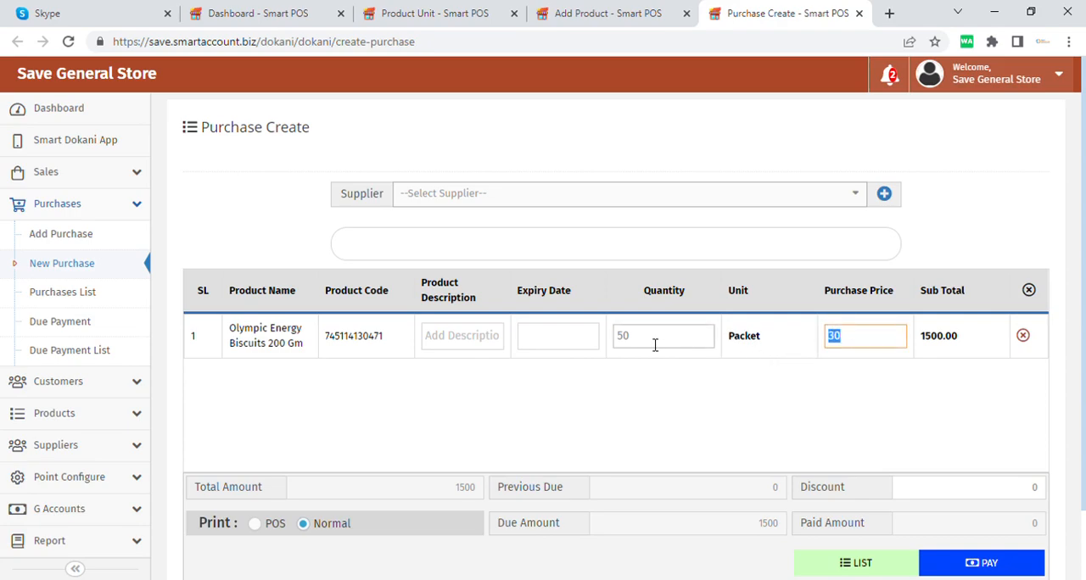
pyautogui.moveTo(654, 342); pyautogui.dragTo(628, 346)
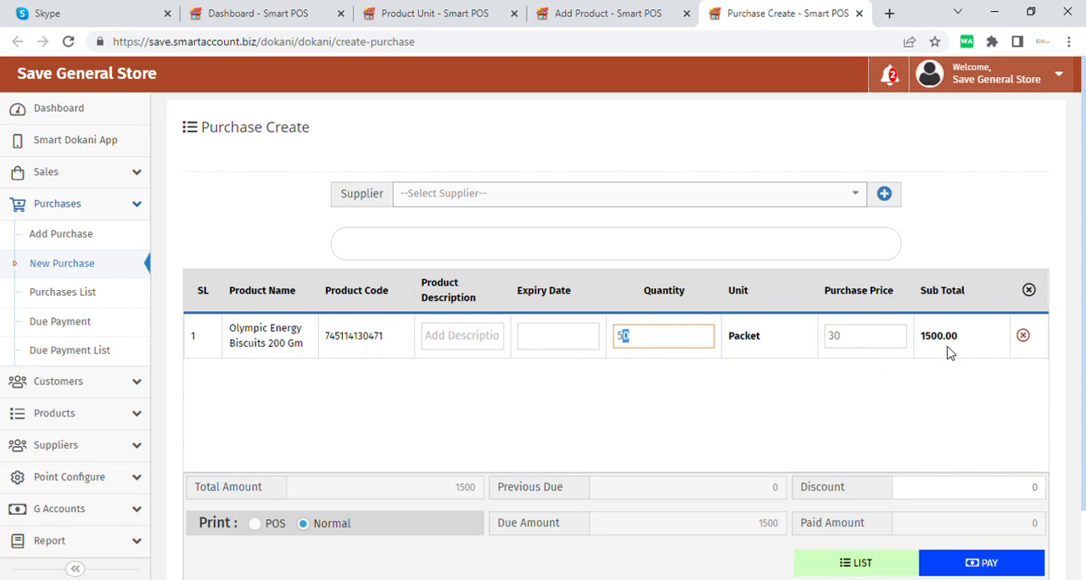
pyautogui.click(979, 347)
pyautogui.moveTo(980, 346); pyautogui.dragTo(902, 347)
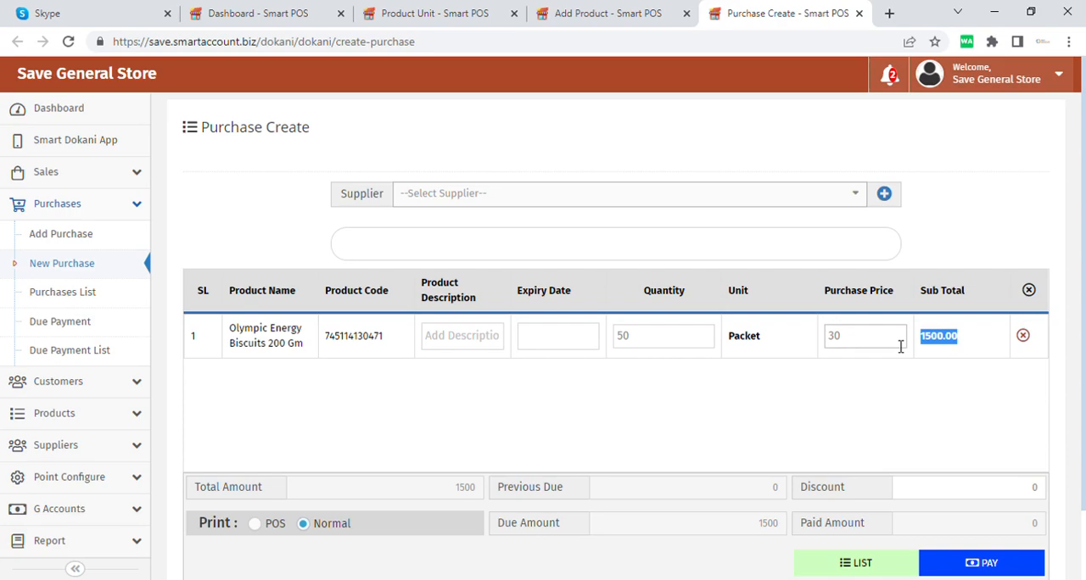
pyautogui.scroll(-1, 899, 385)
pyautogui.click(895, 324)
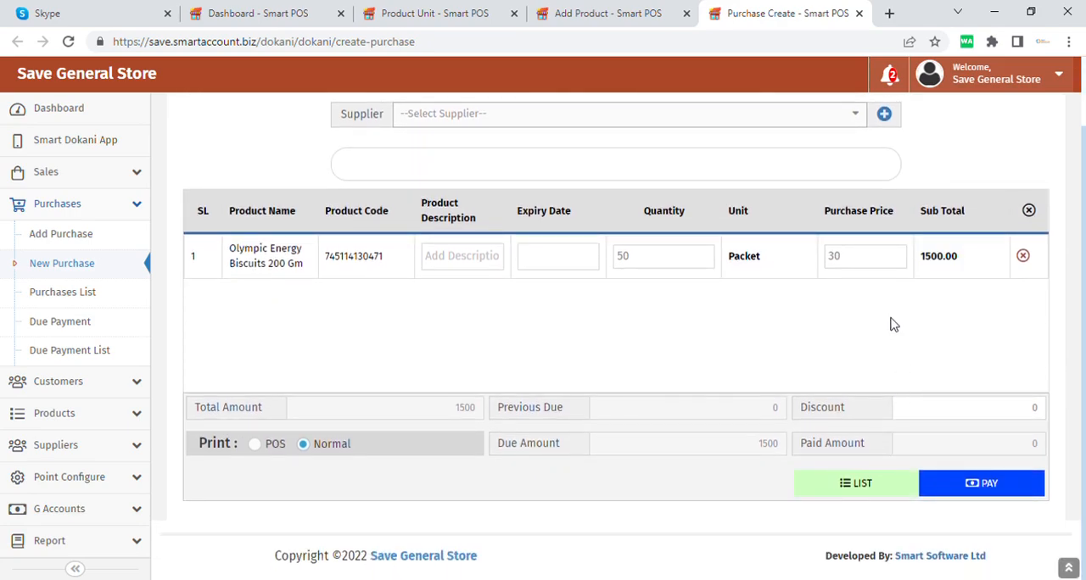
# Step: Open the payment for the purchase, choose the Card account and enter an amount of 1500
pyautogui.click(956, 414)
pyautogui.click(984, 483)
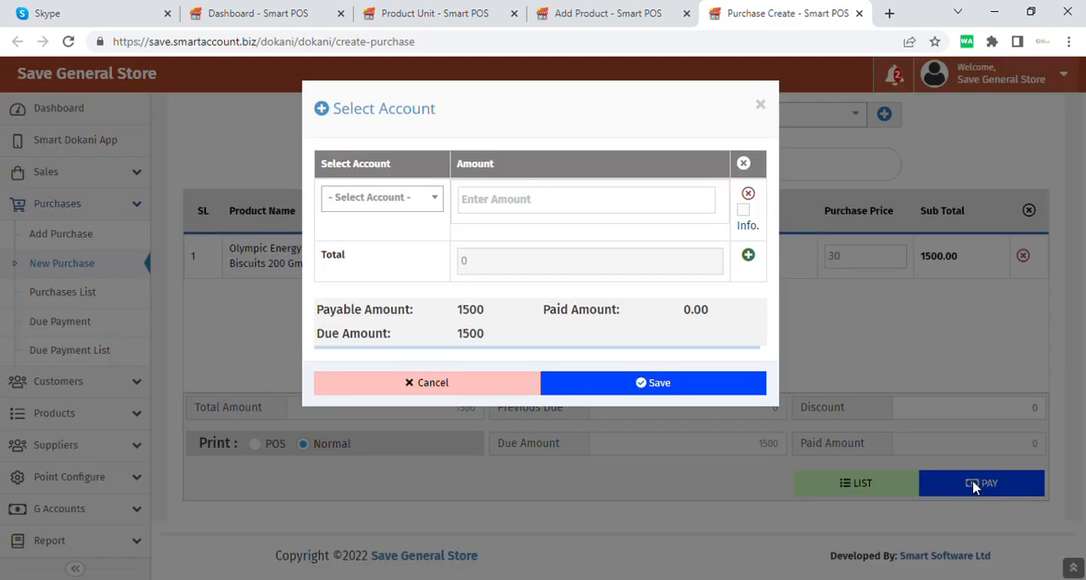
pyautogui.click(427, 208)
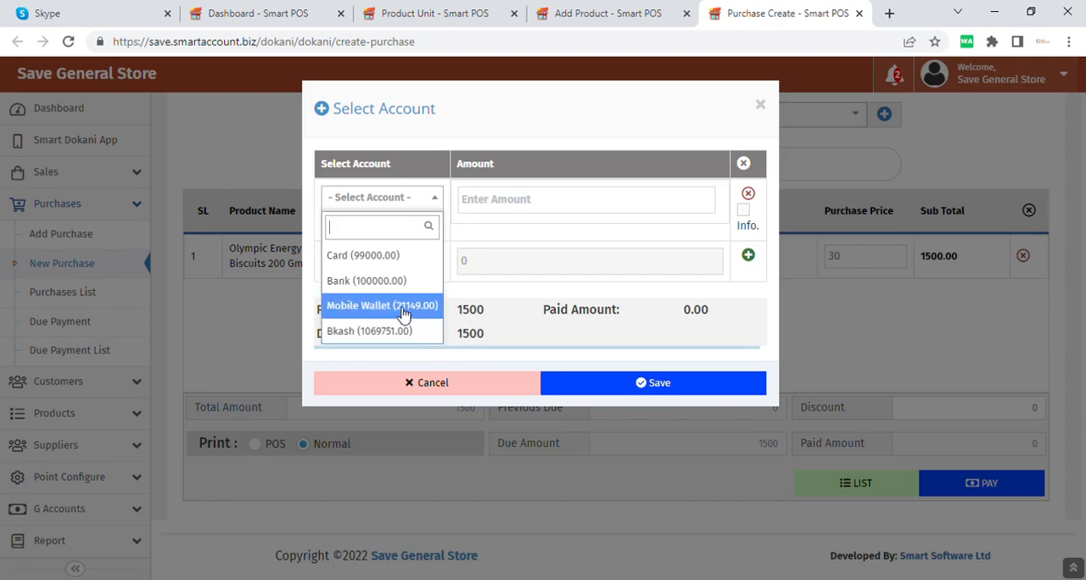
pyautogui.click(395, 256)
pyautogui.click(573, 210)
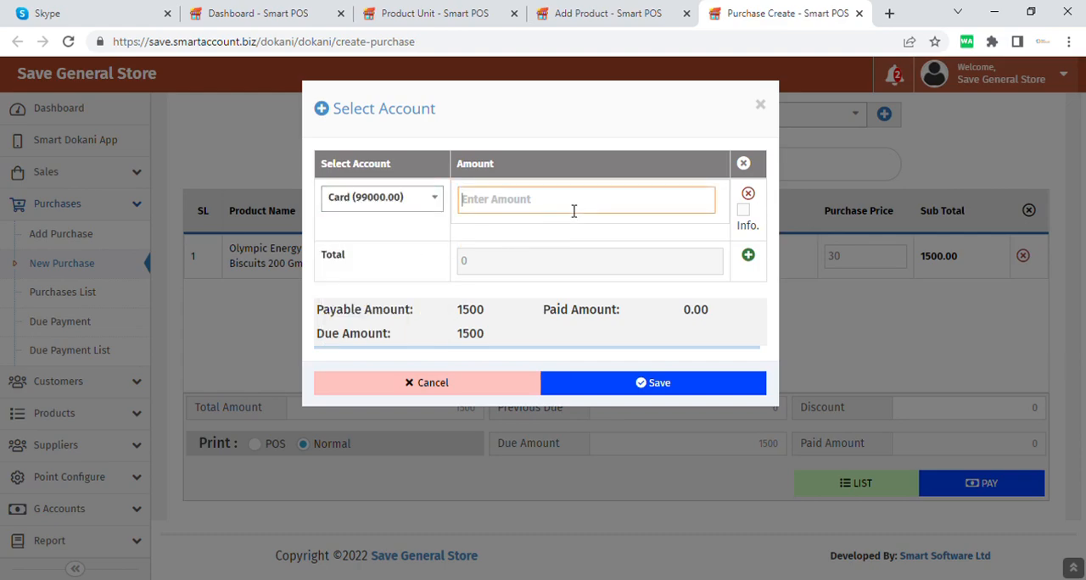
pyautogui.write('1500')
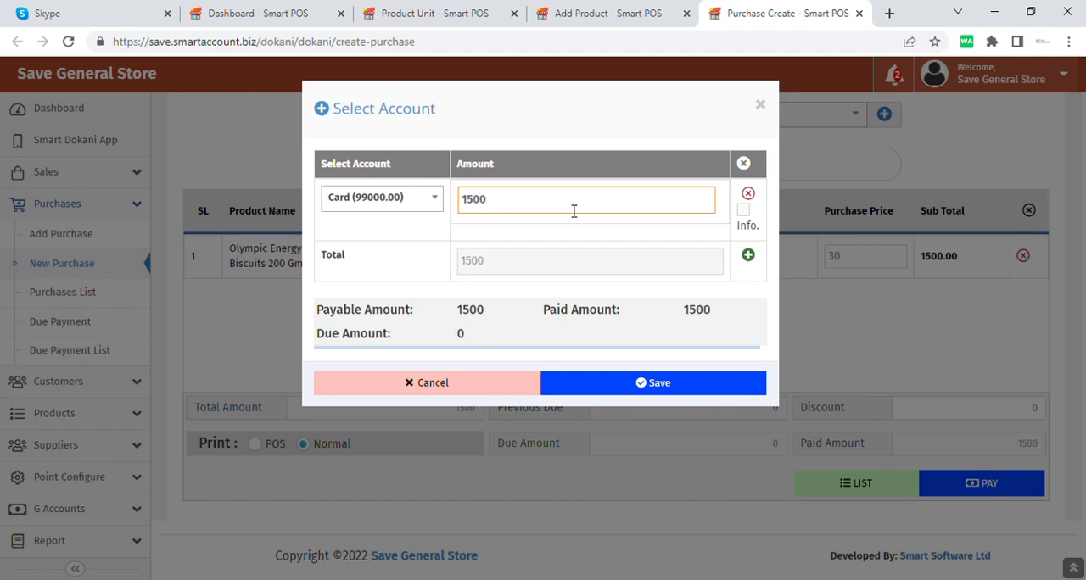
# Step: Set the Card payment to 1200 and try to save the purchase, returning to the form and closing the payment dialog
pyautogui.doubleClick(460, 335)
pyautogui.click(514, 205)
pyautogui.click(428, 202)
pyautogui.doubleClick(515, 209)
pyautogui.write('1200')
pyautogui.click(668, 389)
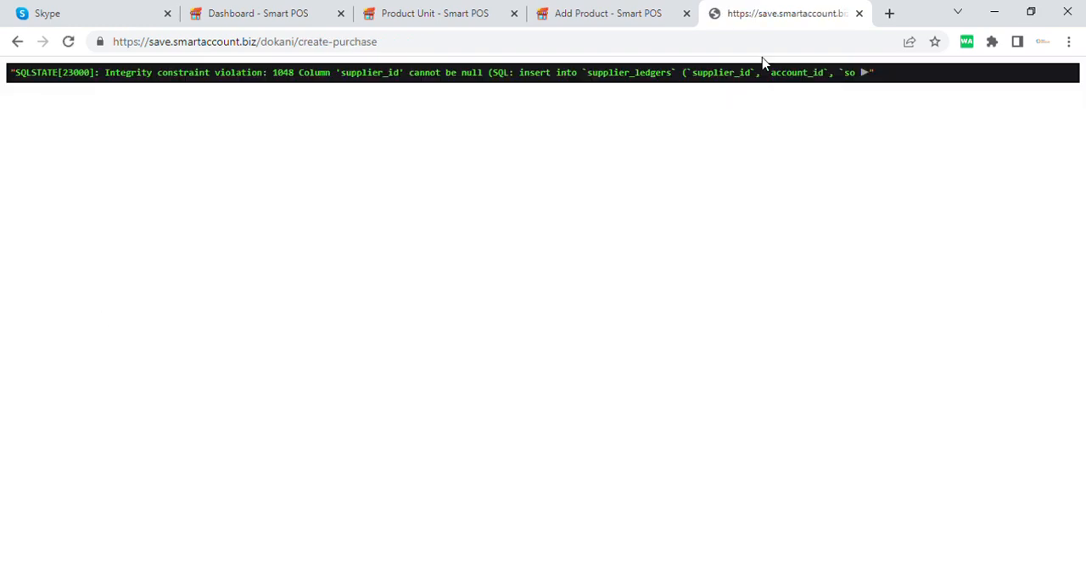
pyautogui.click(16, 41)
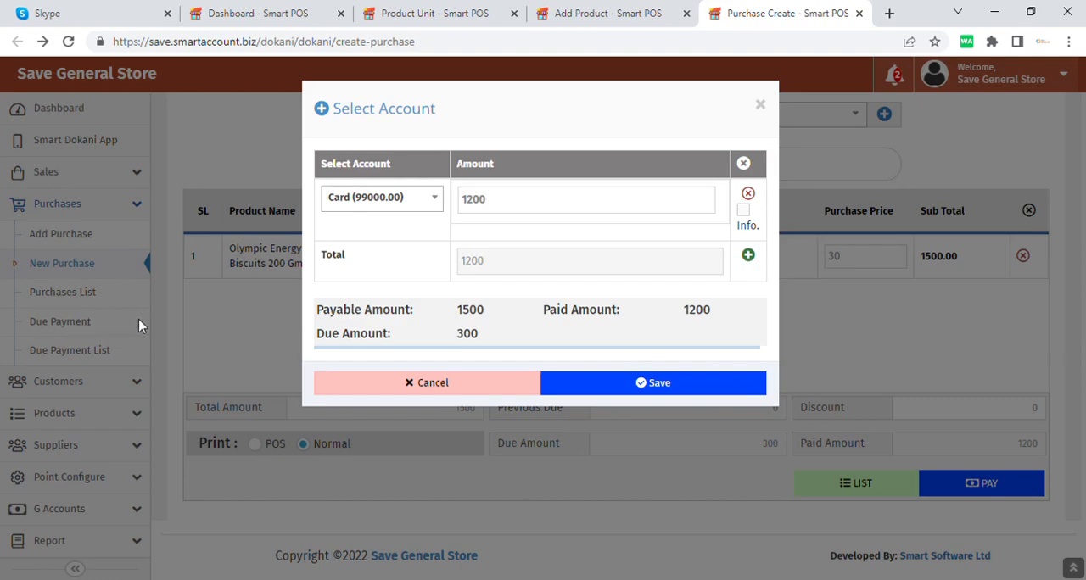
pyautogui.click(458, 386)
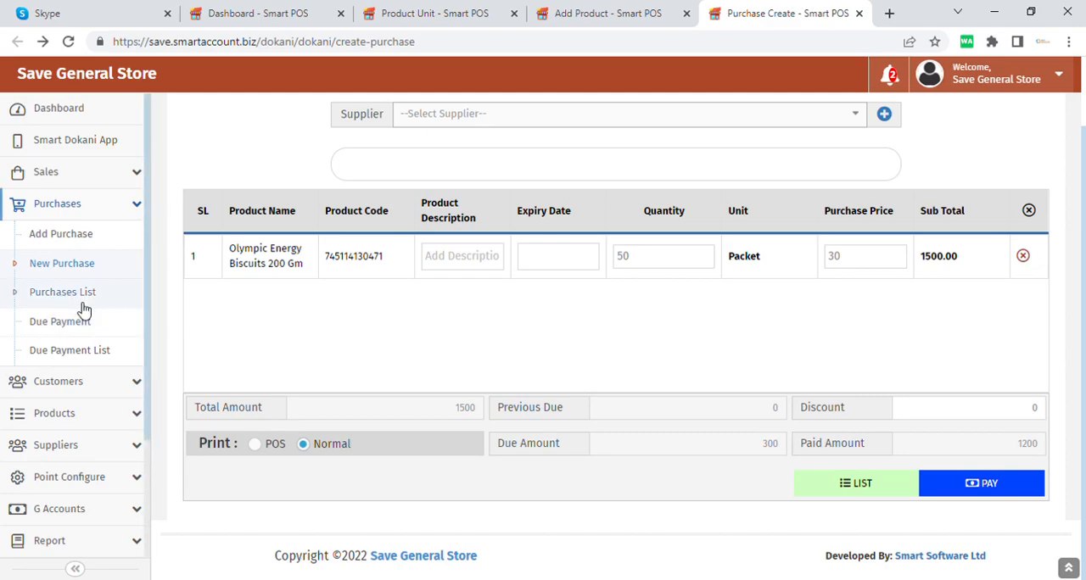
# Step: Open the Add Purchase page in a new browser tab and switch to it
pyautogui.rightClick(106, 240)
pyautogui.click(150, 248)
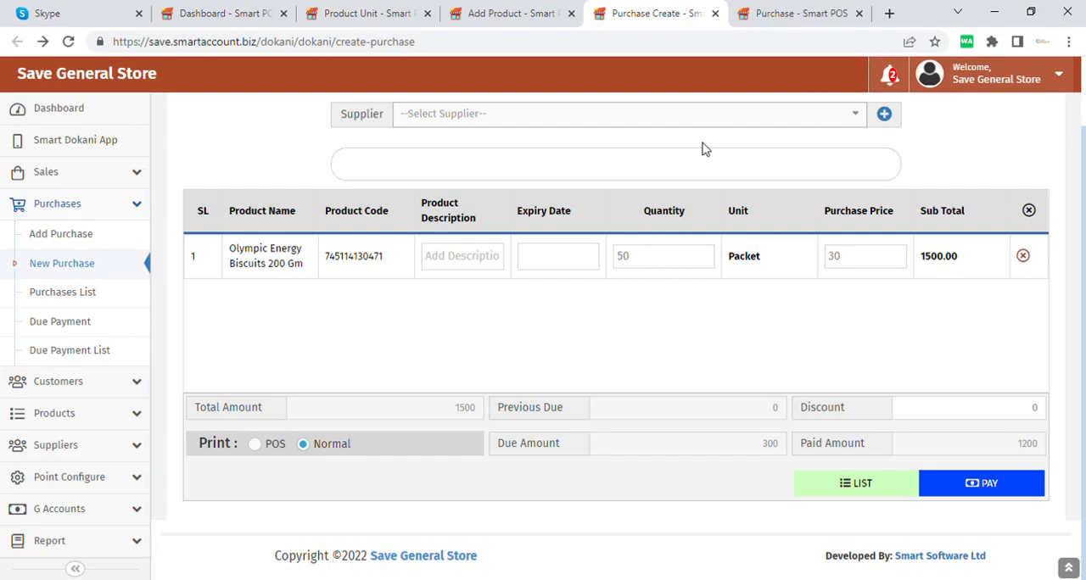
pyautogui.click(763, 13)
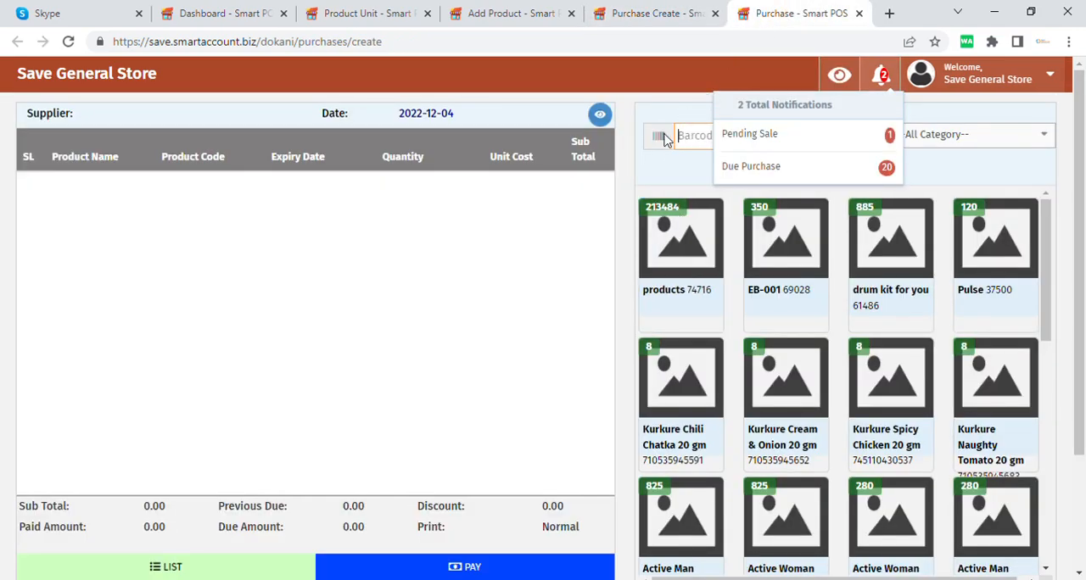
pyautogui.click(677, 178)
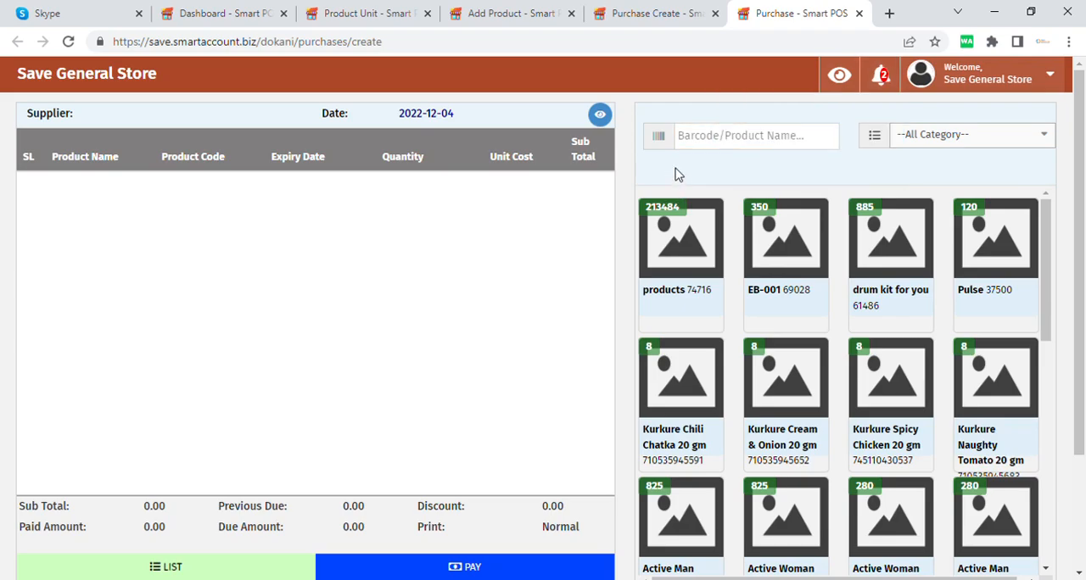
# Step: Add the item "products" with code 74716 to this purchase and set its quantity to 30
pyautogui.click(679, 240)
pyautogui.moveTo(387, 202); pyautogui.dragTo(373, 204)
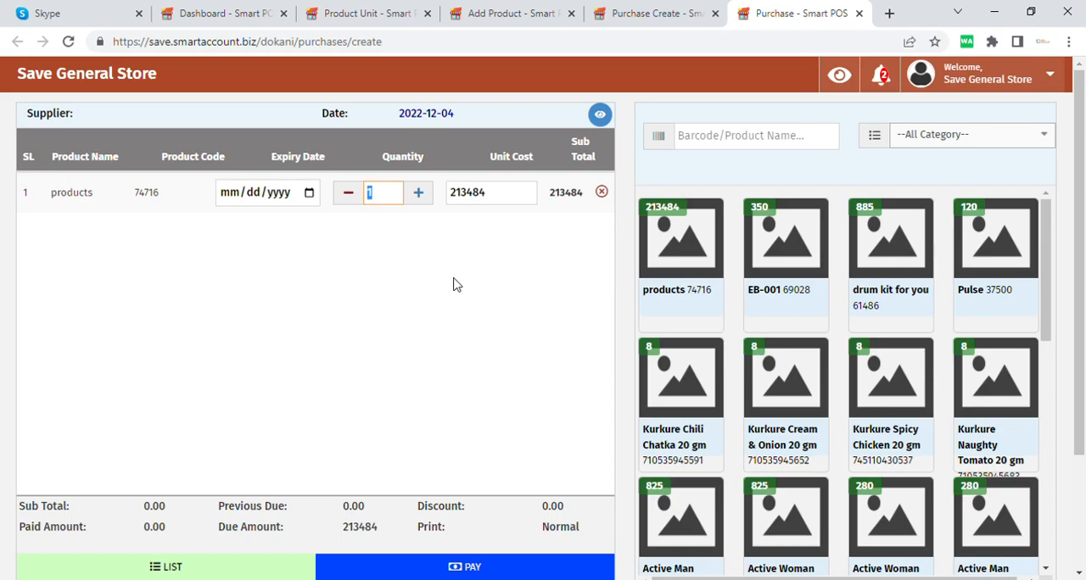
pyautogui.write('30')
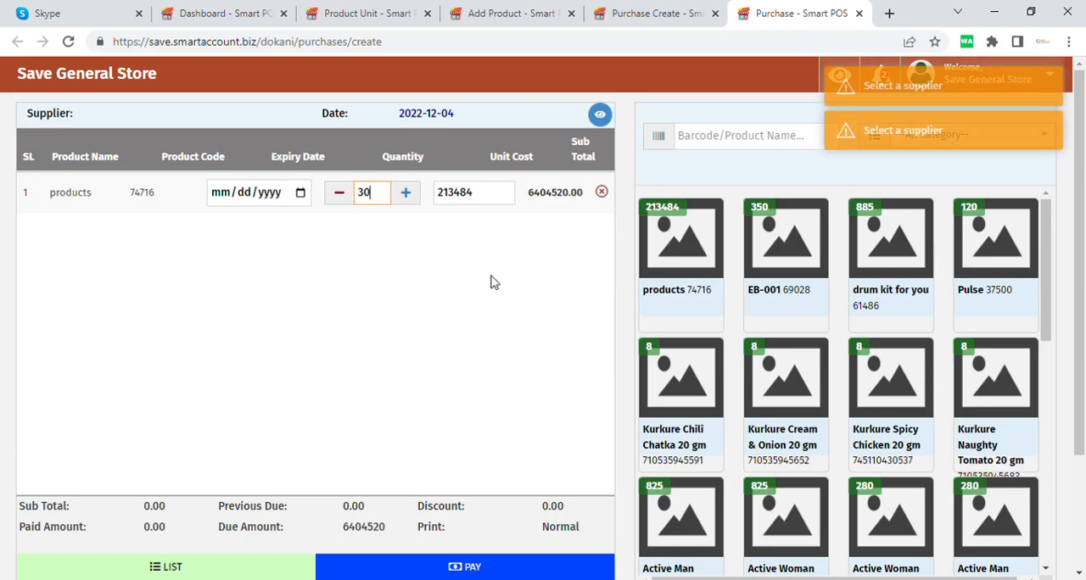
pyautogui.click(550, 217)
# Step: Look over the Add Purchase page's totals and payment area, and view its supplier selection dialog without choosing a supplier
pyautogui.scroll(-3, 492, 398)
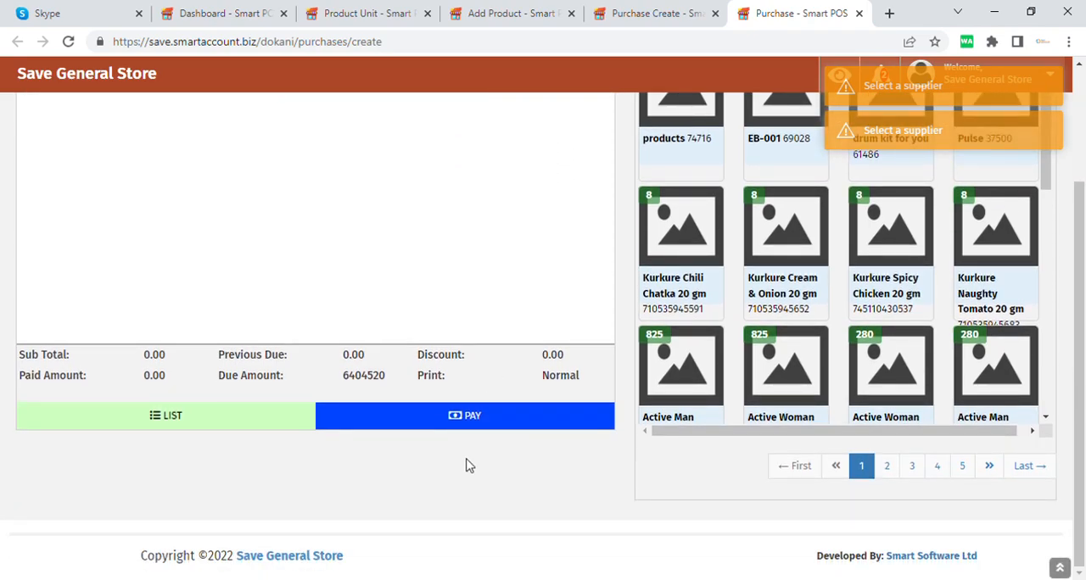
pyautogui.scroll(3, 464, 464)
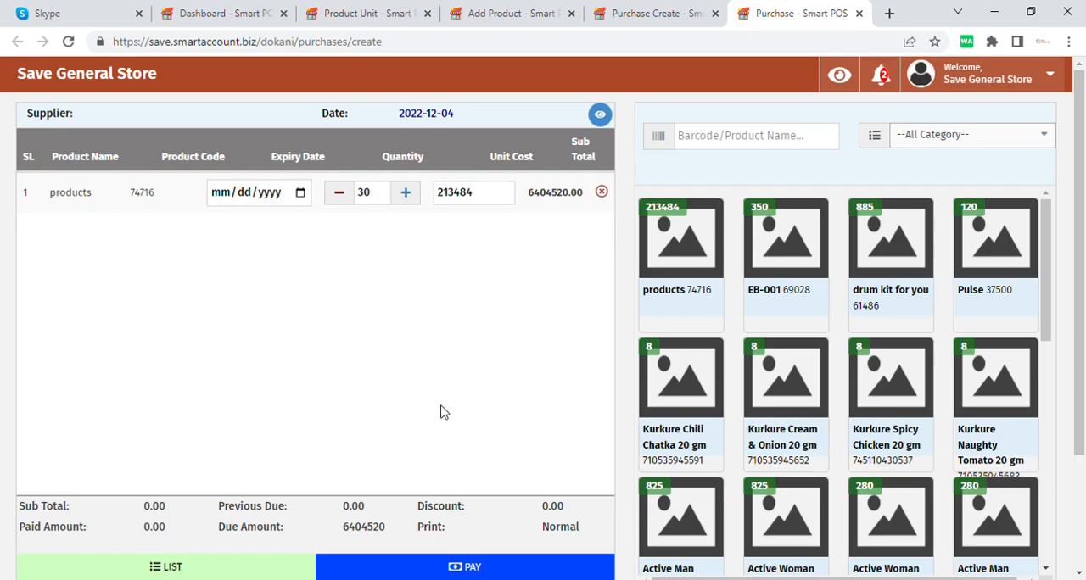
pyautogui.click(600, 116)
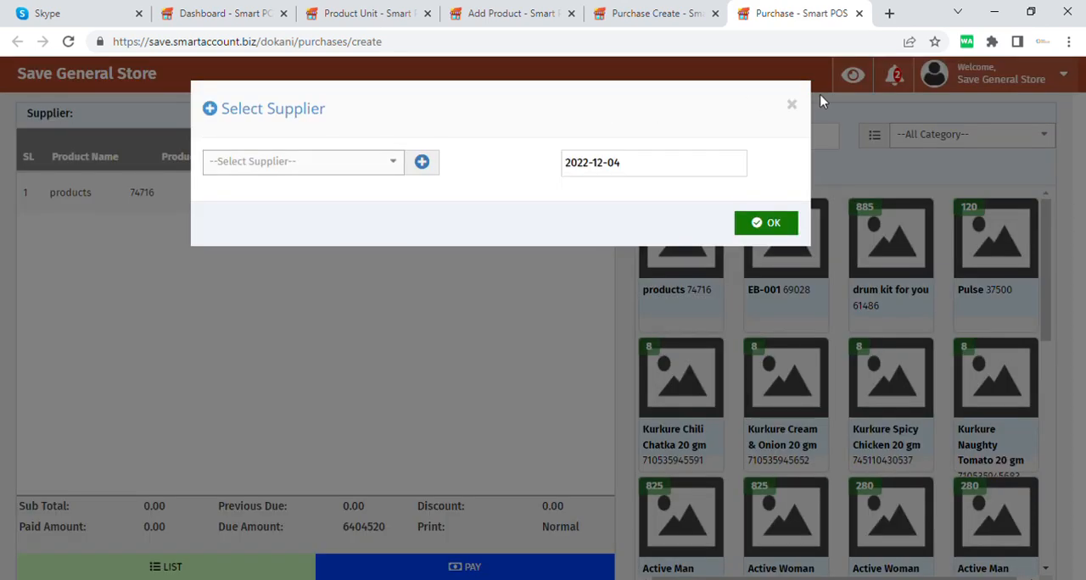
pyautogui.click(791, 104)
# Step: Open the New Sale form in the Purchase Create tab and select an existing customer instead of Walk In Customer
pyautogui.click(667, 10)
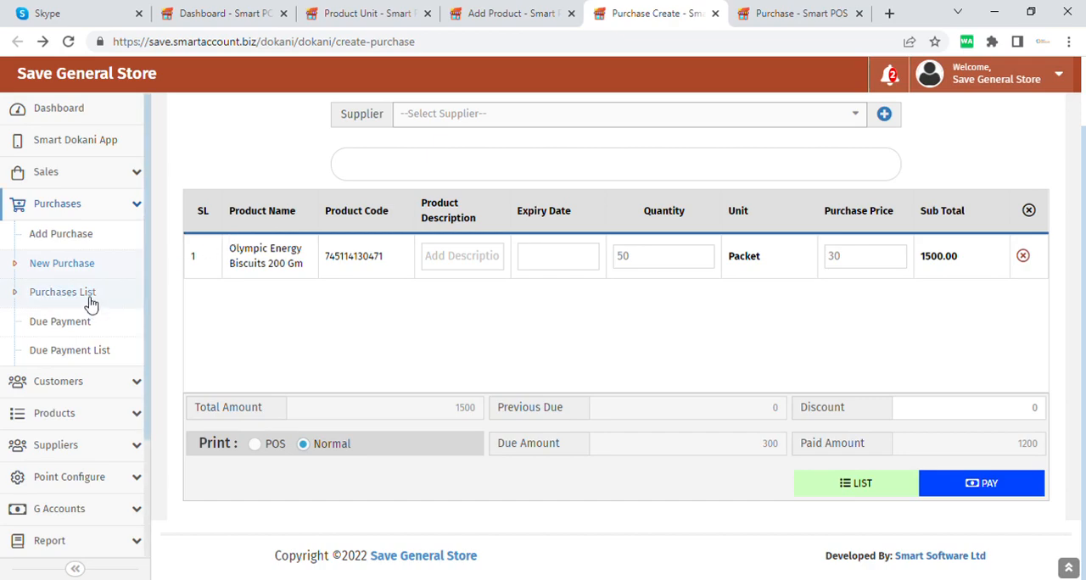
pyautogui.click(131, 173)
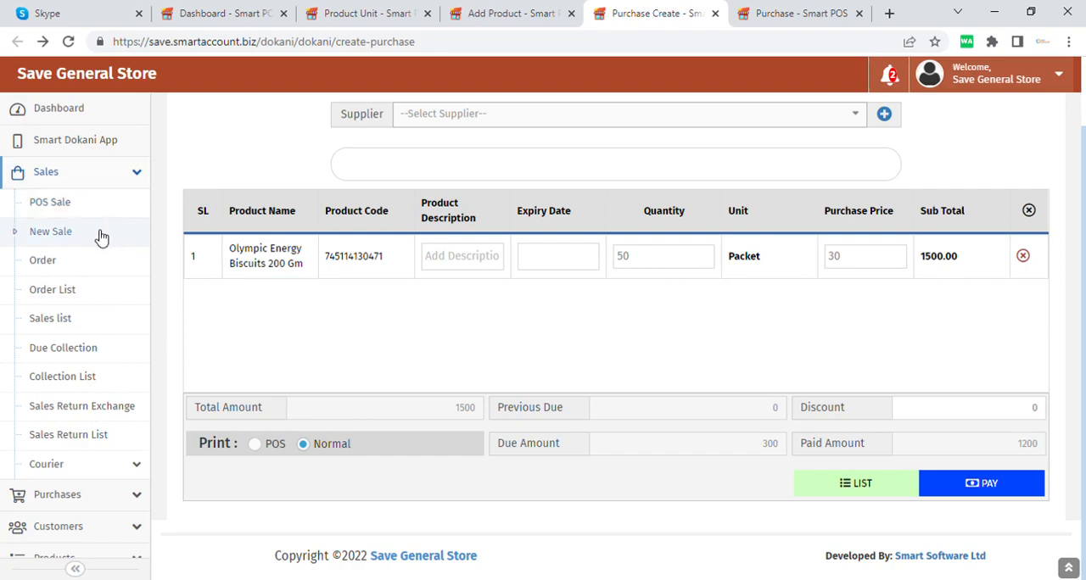
pyautogui.click(101, 238)
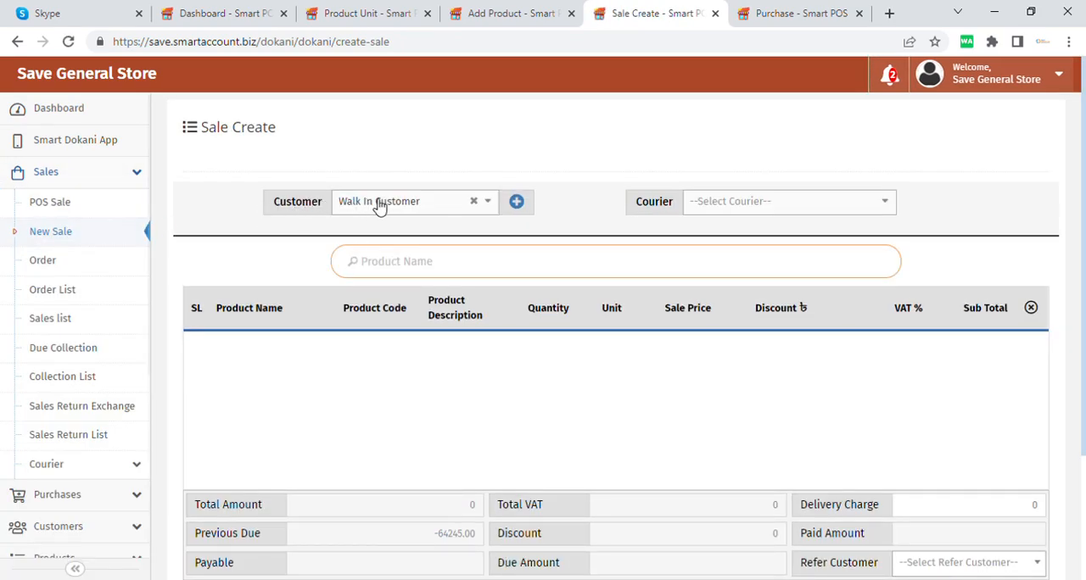
pyautogui.click(437, 212)
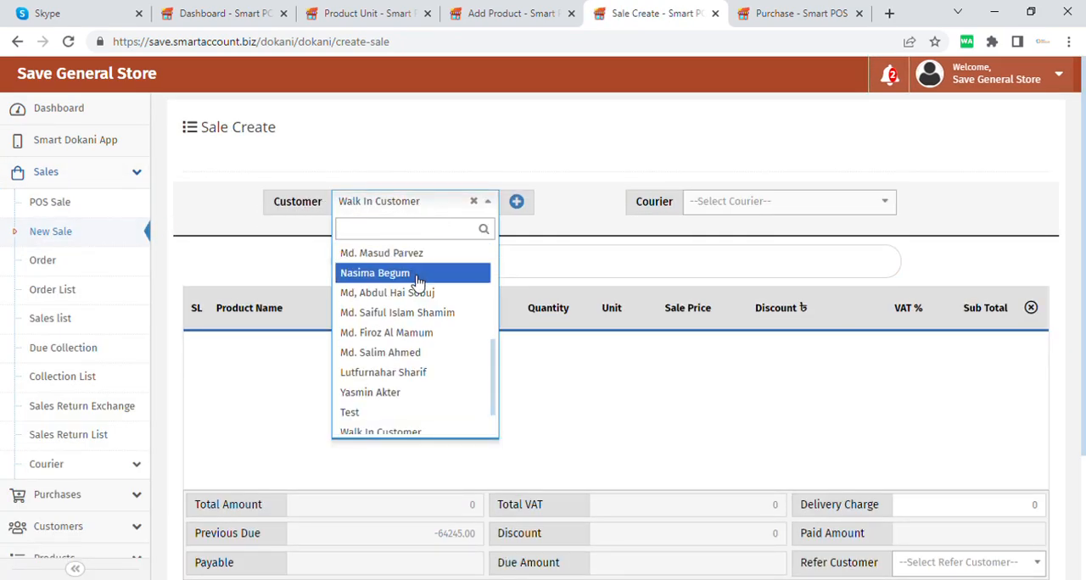
pyautogui.click(417, 281)
# Step: Search for products with "v" and add Vanish Liquid Toilet Cleaner 500ml to the sale with quantity 2
pyautogui.click(486, 272)
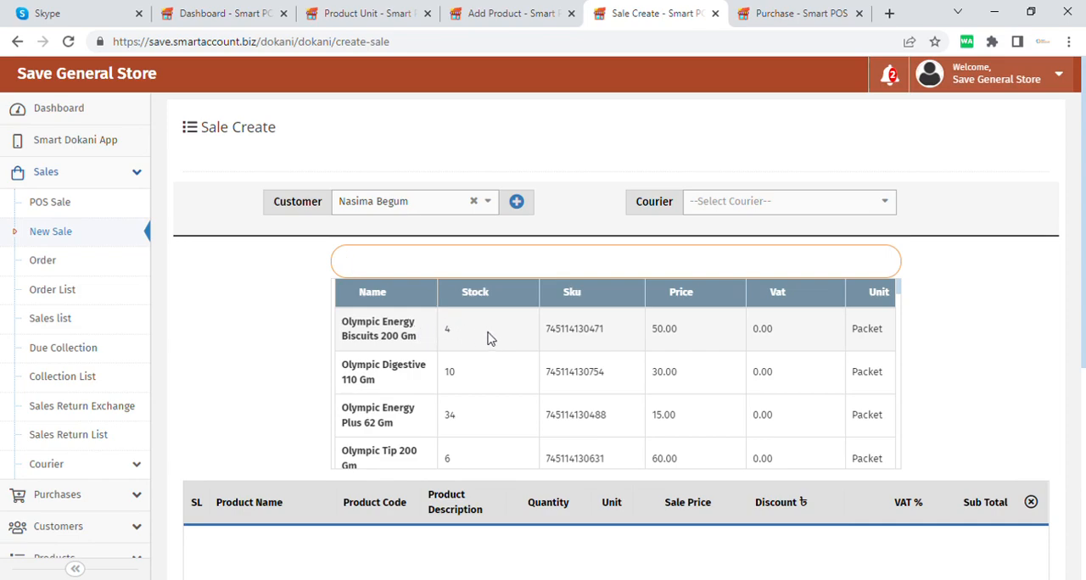
pyautogui.click(459, 269)
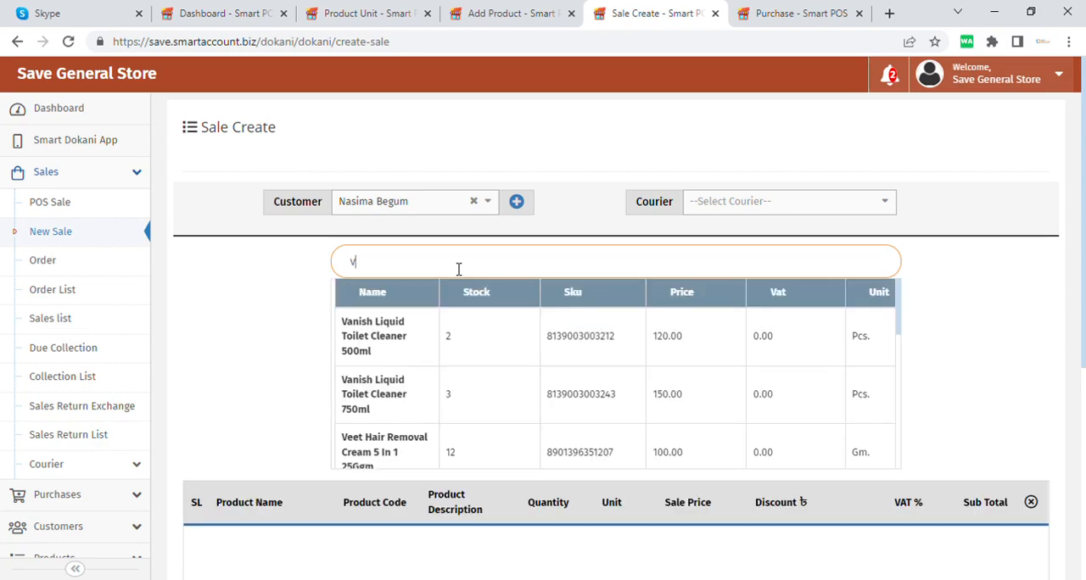
pyautogui.click(406, 346)
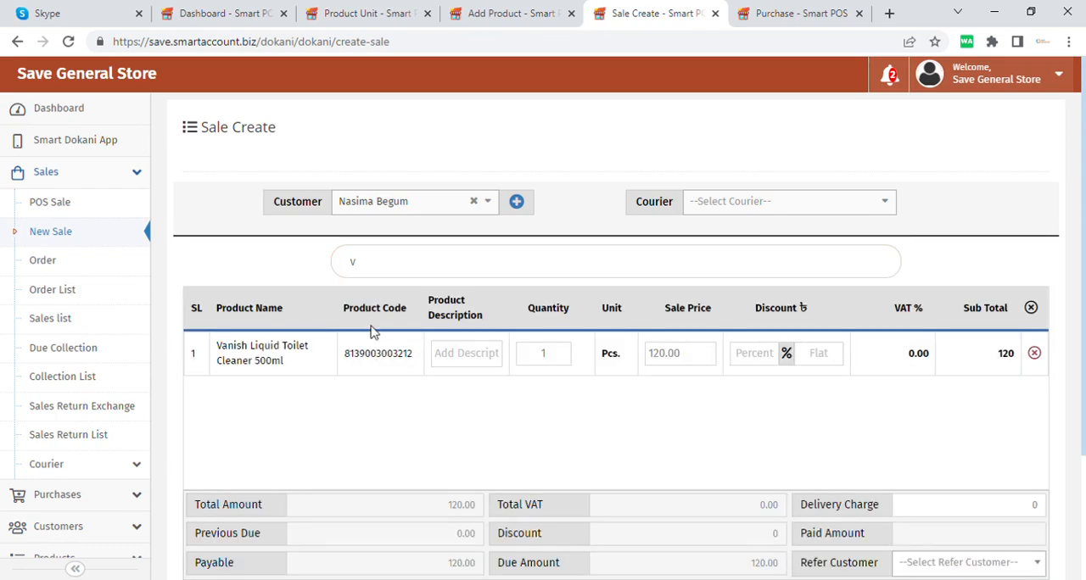
pyautogui.doubleClick(555, 356)
pyautogui.write('2')
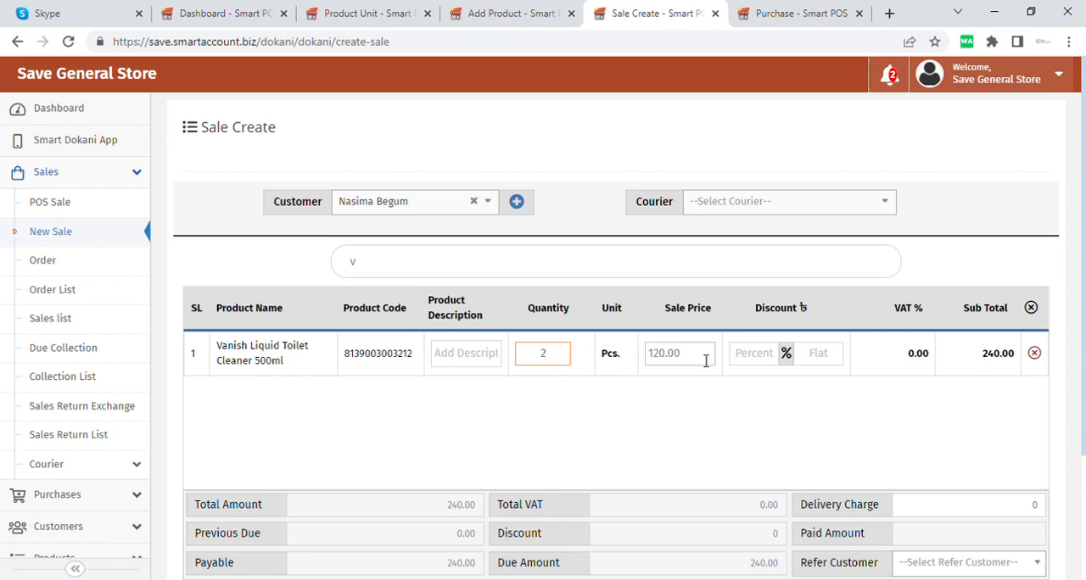
# Step: Apply a 5 percent discount to the Vanish Liquid Toilet Cleaner 500ml line in the sale
pyautogui.moveTo(704, 361); pyautogui.dragTo(652, 366)
pyautogui.click(701, 393)
pyautogui.click(707, 398)
pyautogui.click(706, 363)
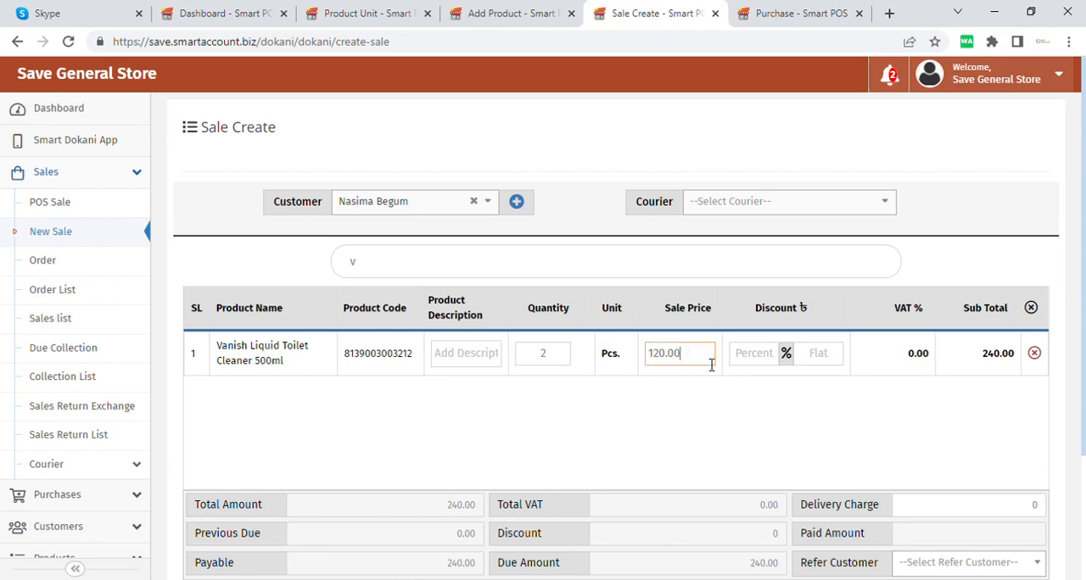
pyautogui.click(769, 360)
pyautogui.write('1')
pyautogui.press('BackSpace')
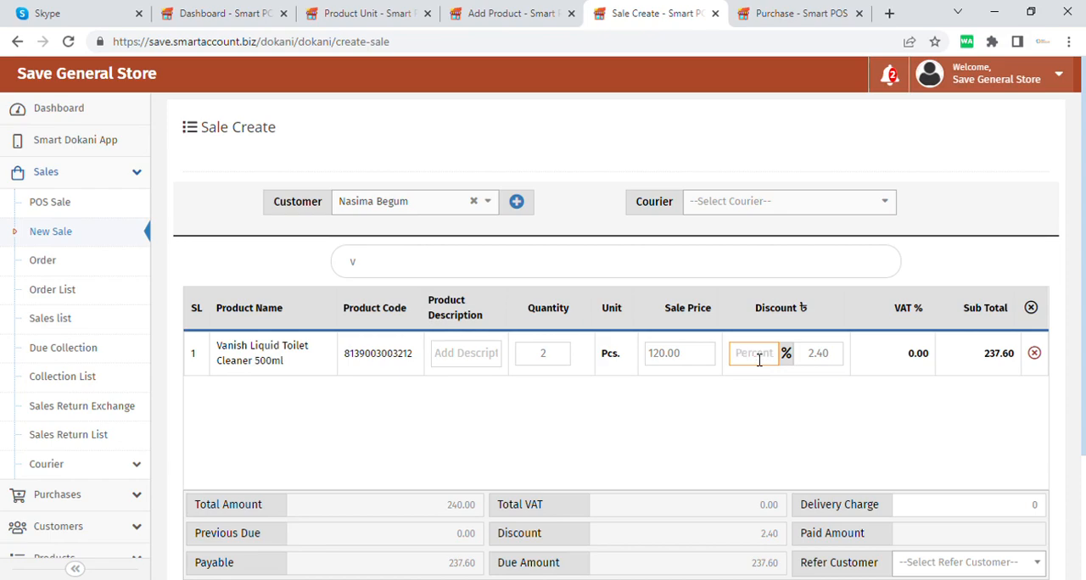
pyautogui.write('5')
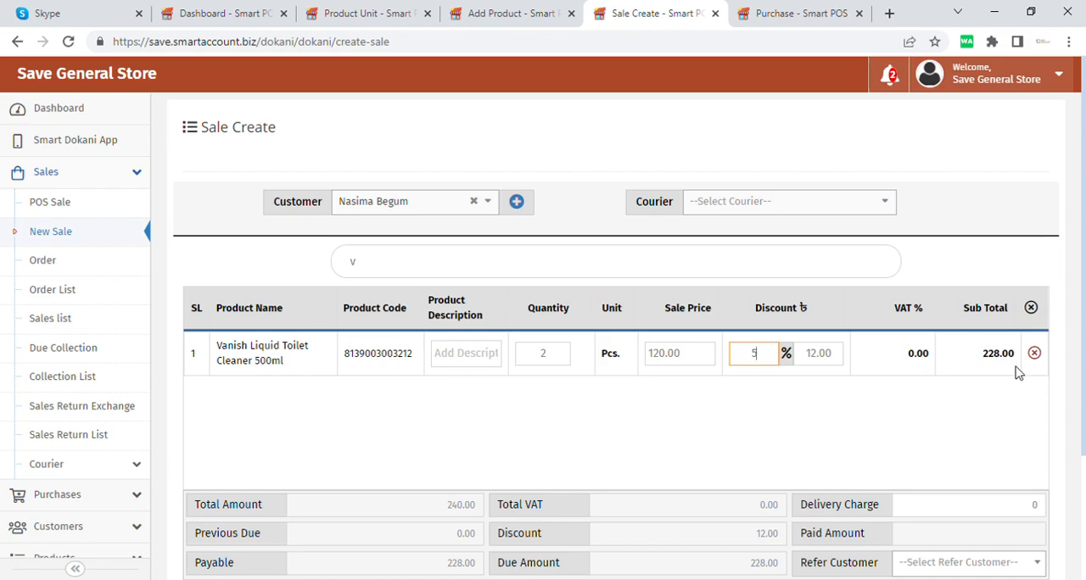
# Step: Open the payment dialog for the sale, choose the Card account and enter an amount of 220
pyautogui.scroll(-1, 864, 426)
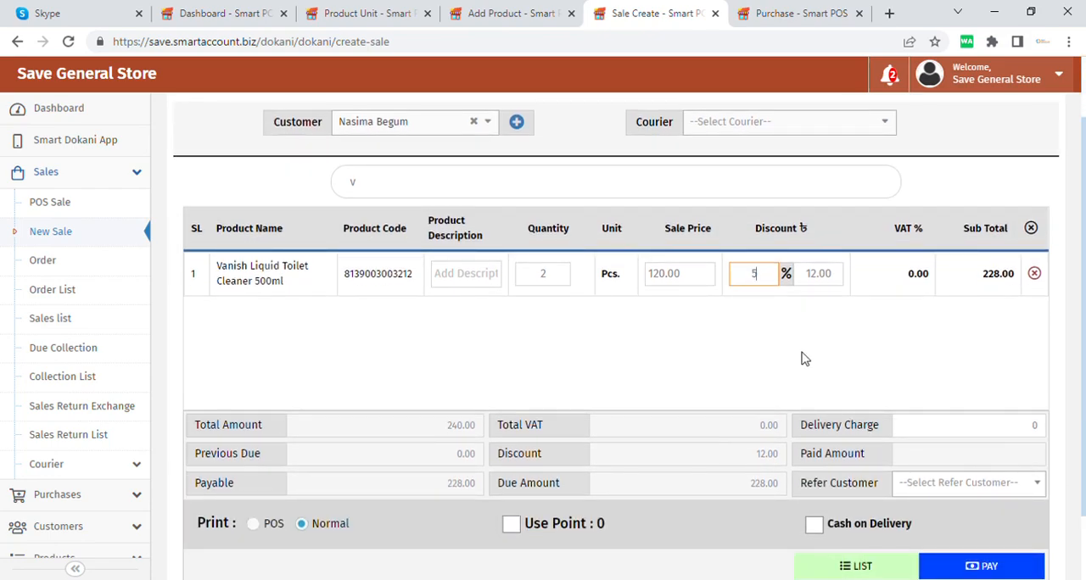
pyautogui.scroll(-1, 795, 420)
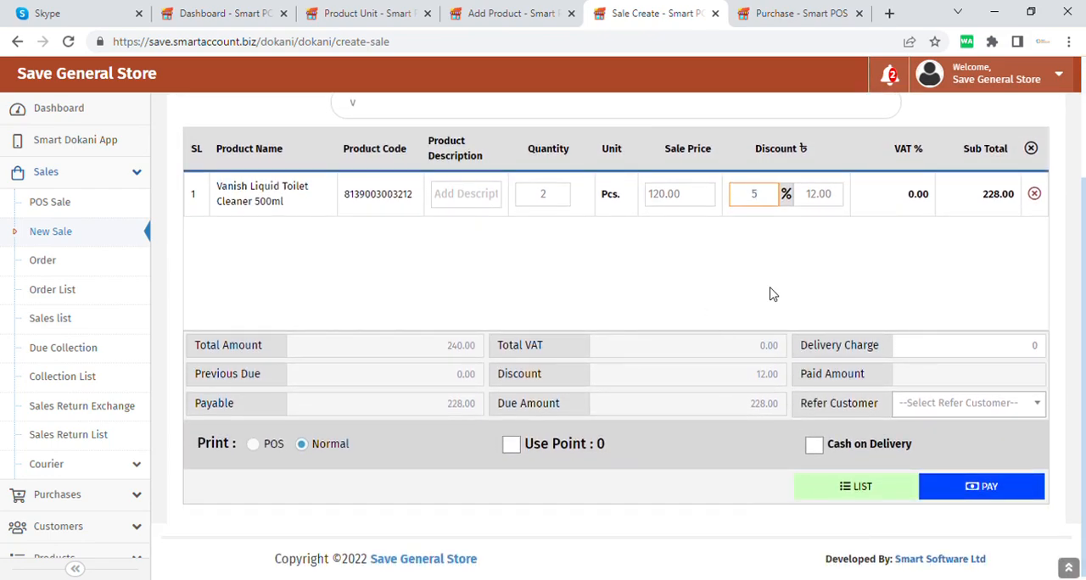
pyautogui.click(955, 413)
pyautogui.click(954, 412)
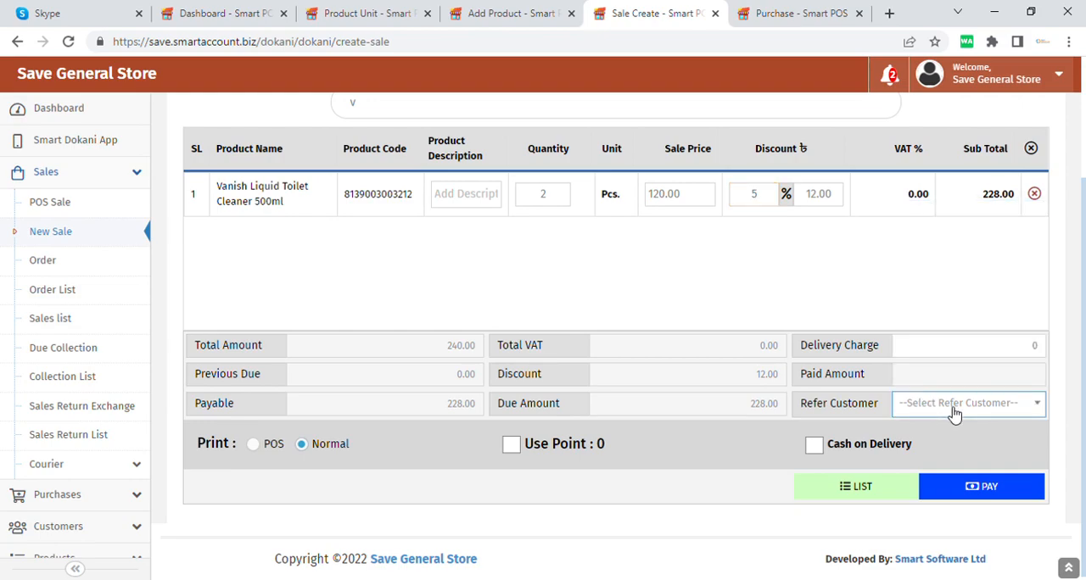
pyautogui.click(1006, 497)
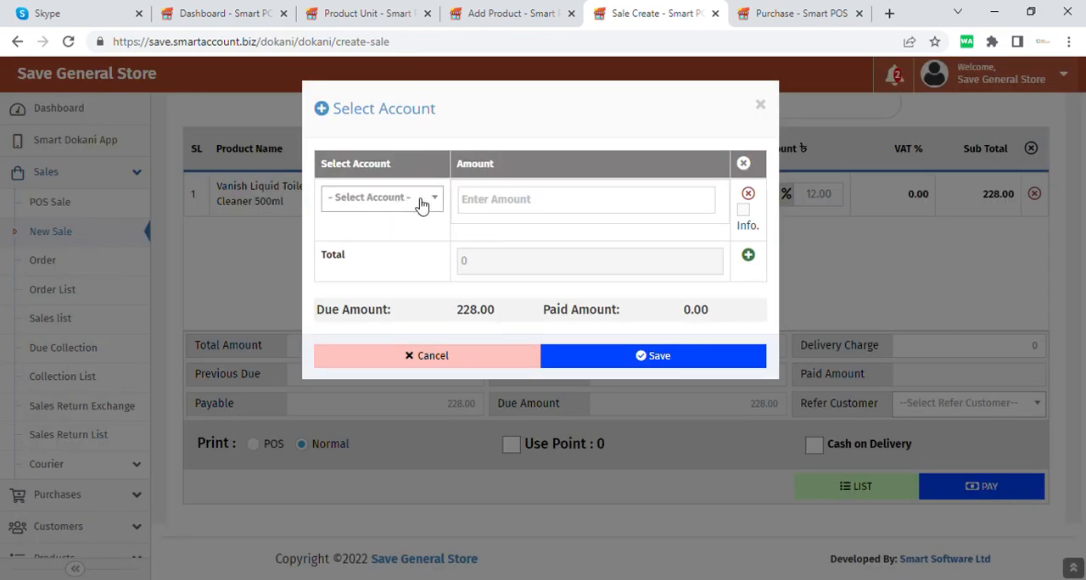
pyautogui.click(421, 205)
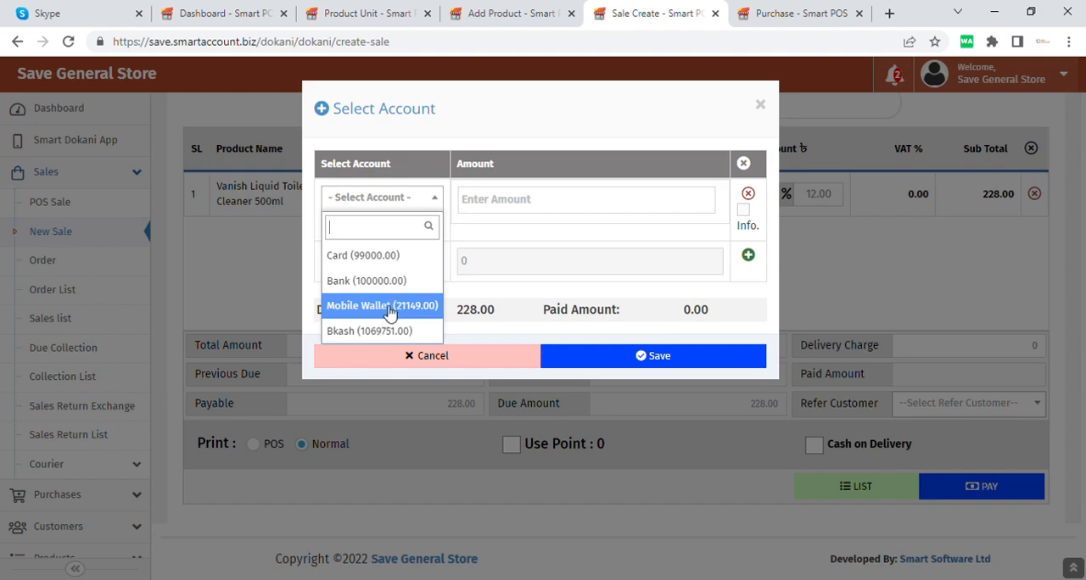
pyautogui.click(555, 210)
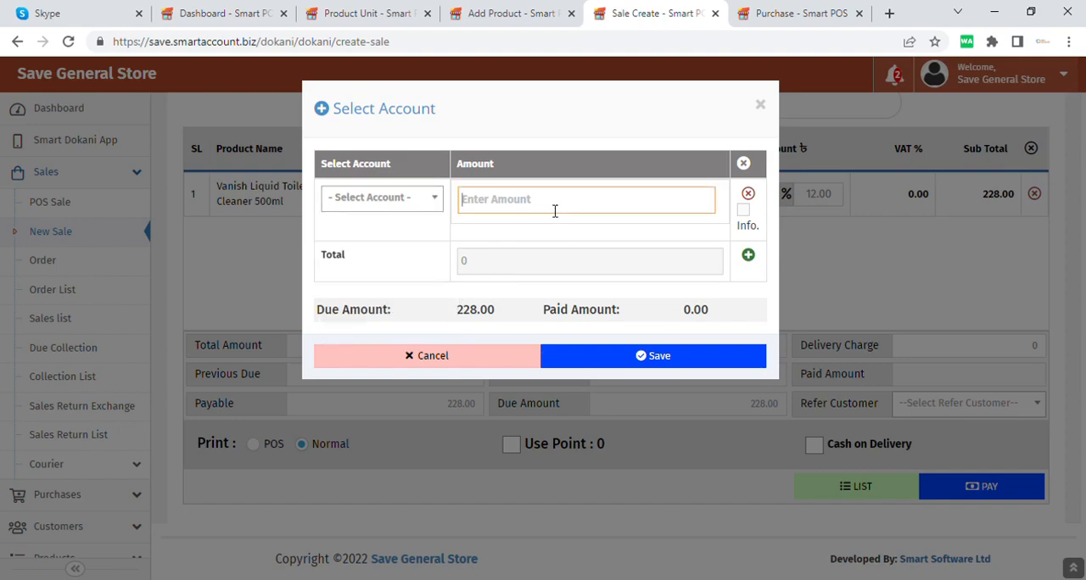
pyautogui.click(382, 200)
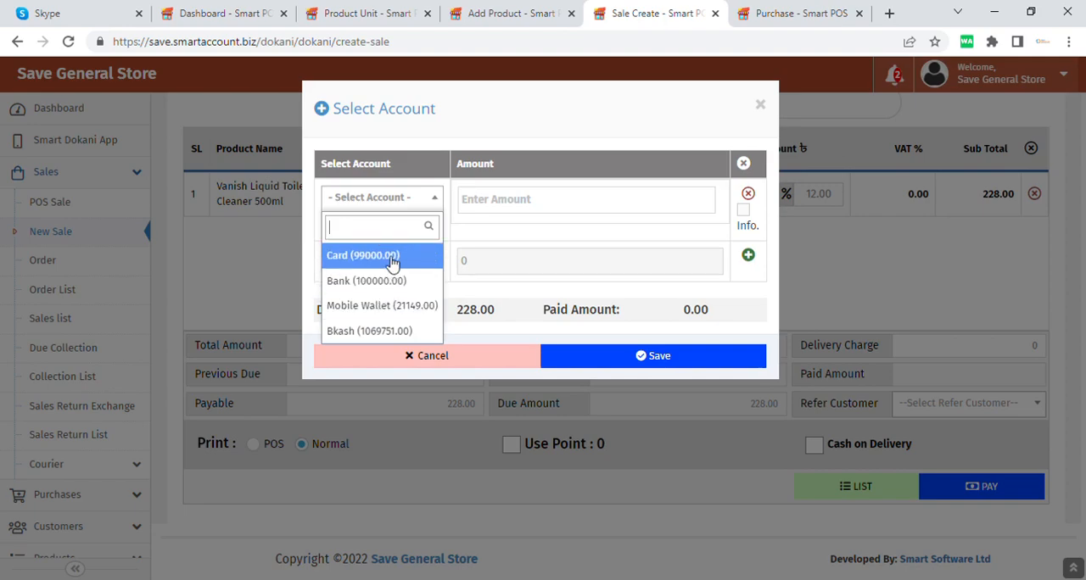
pyautogui.click(363, 257)
pyautogui.click(569, 203)
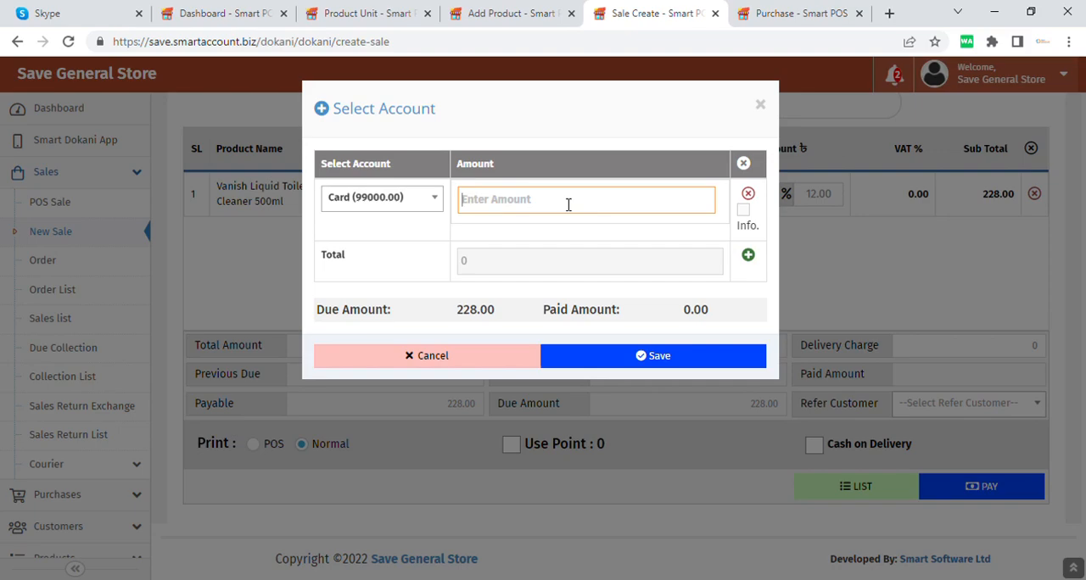
pyautogui.write('22')
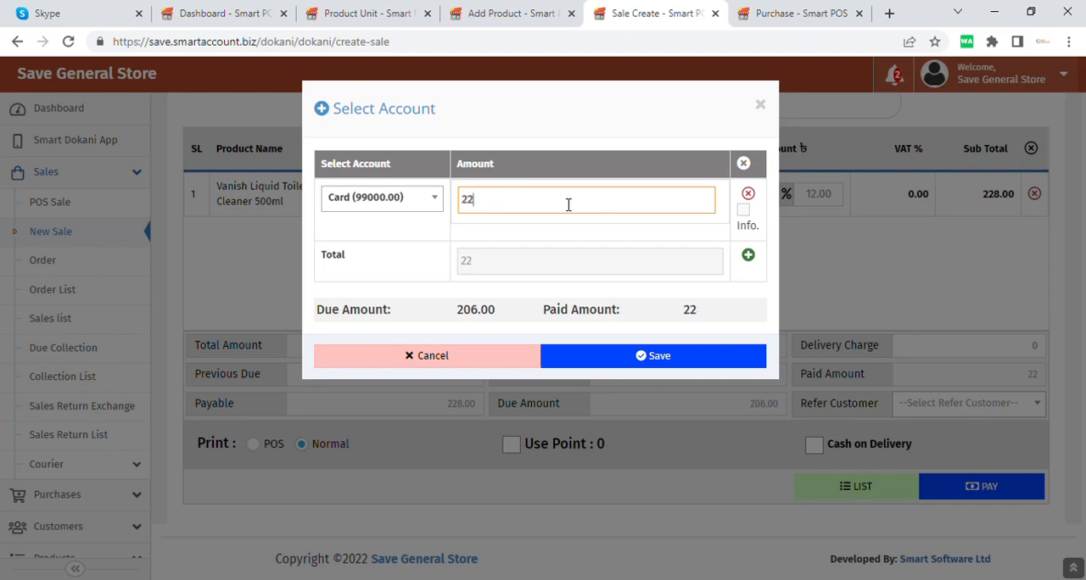
pyautogui.write('0')
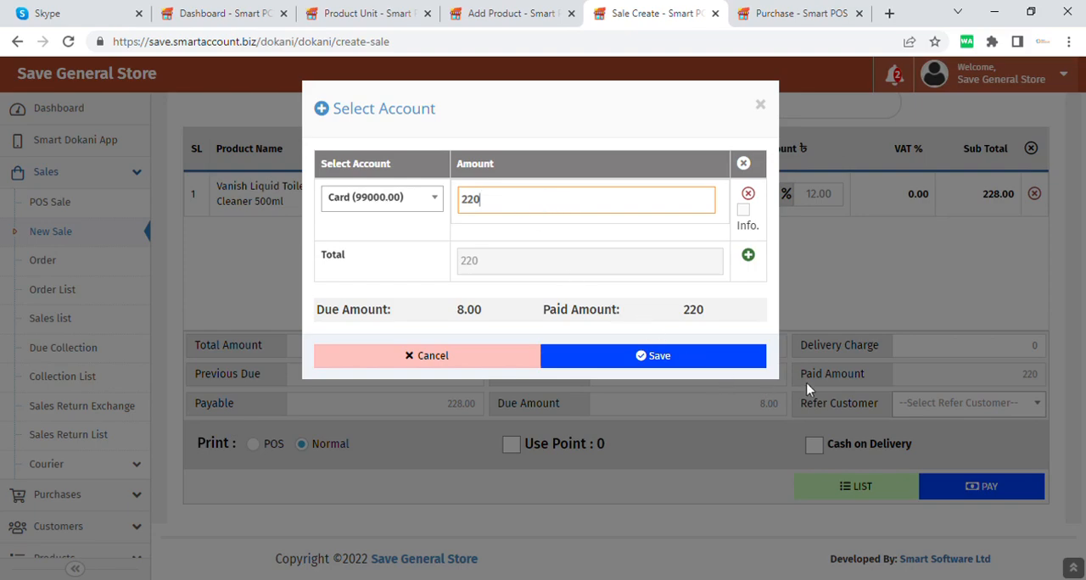
# Step: Examine the due and paid amounts in the payment dialog and close it without saving
pyautogui.click(978, 196)
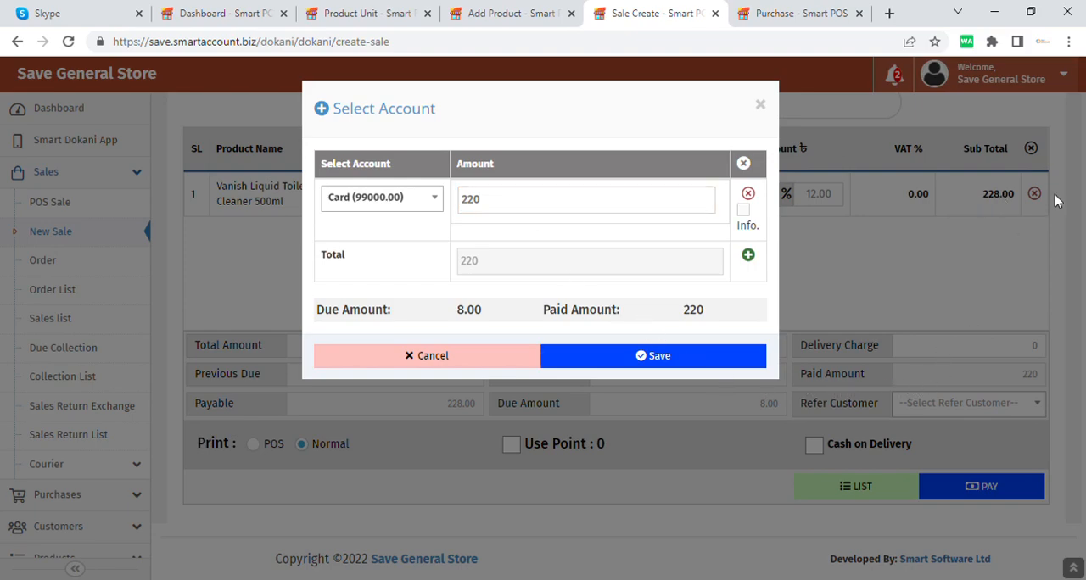
pyautogui.click(975, 490)
pyautogui.click(522, 206)
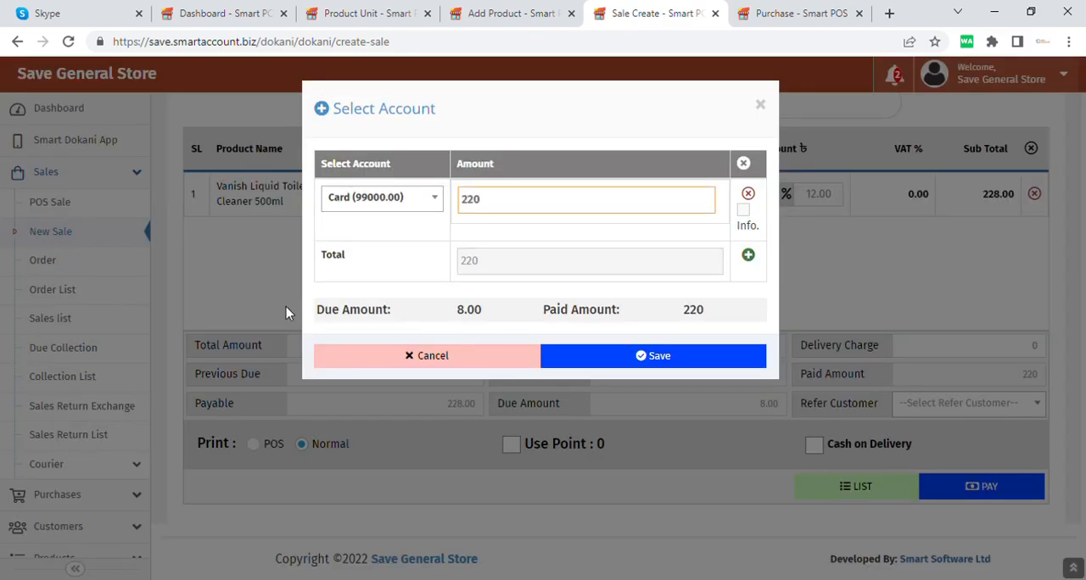
pyautogui.moveTo(503, 315); pyautogui.dragTo(329, 323)
pyautogui.click(650, 309)
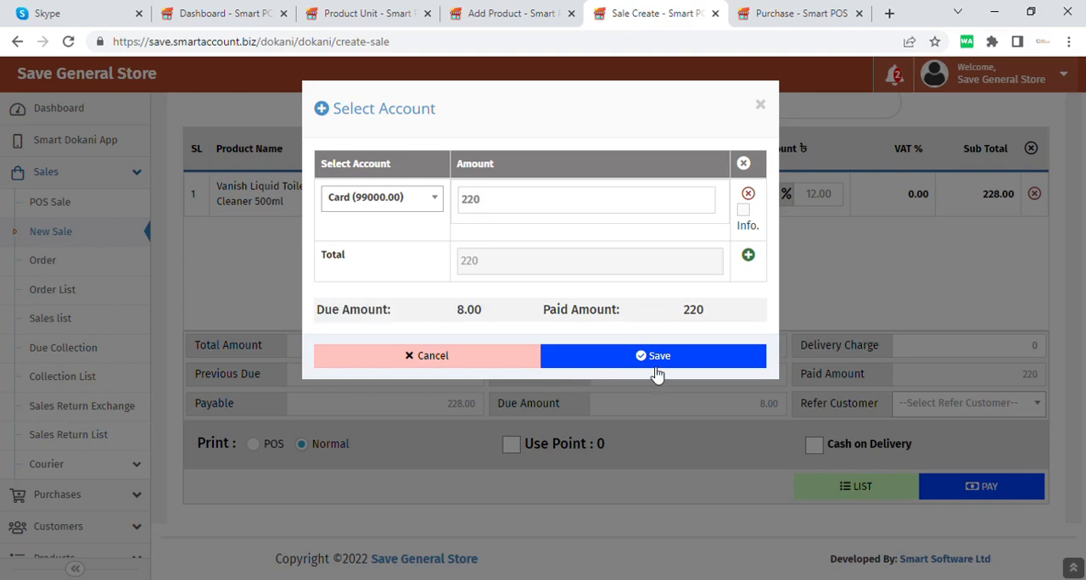
pyautogui.click(432, 358)
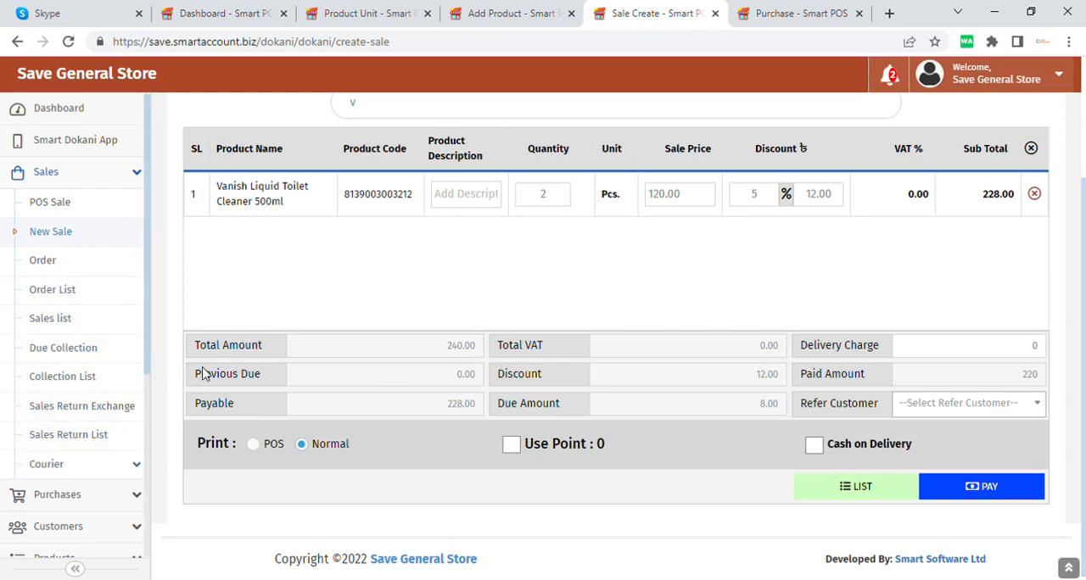
# Step: Open Sales Return Exchange, filter customers by "n", select an existing customer, and load the items of that customer's first listed invoice
pyautogui.click(91, 408)
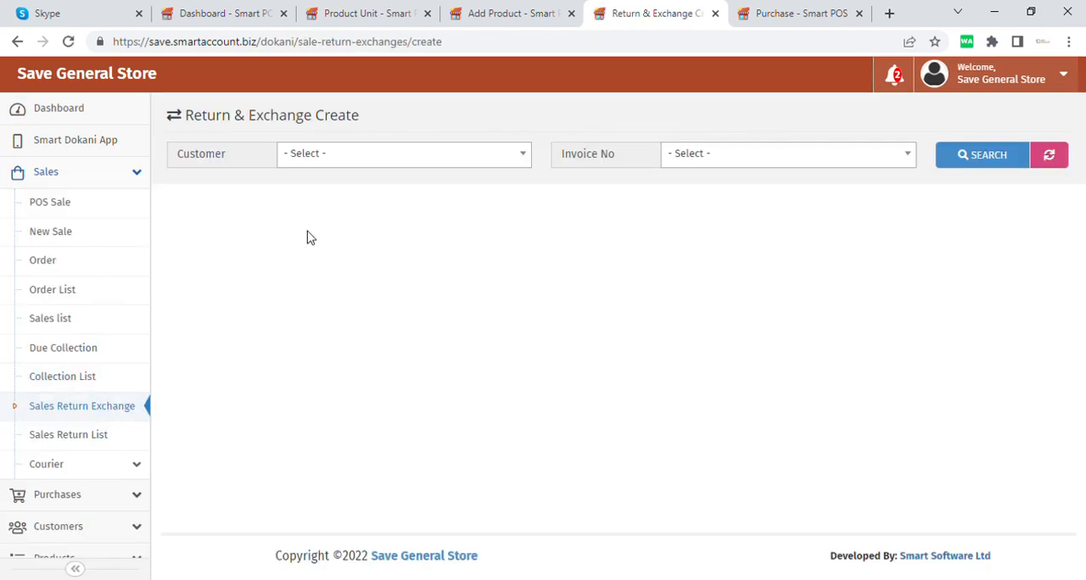
pyautogui.click(403, 156)
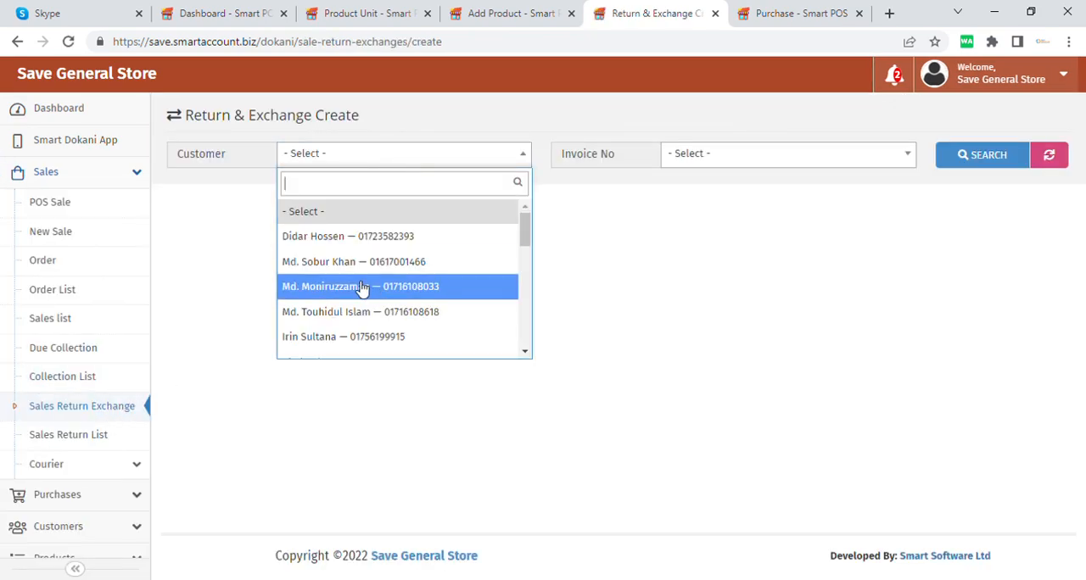
pyautogui.write('n')
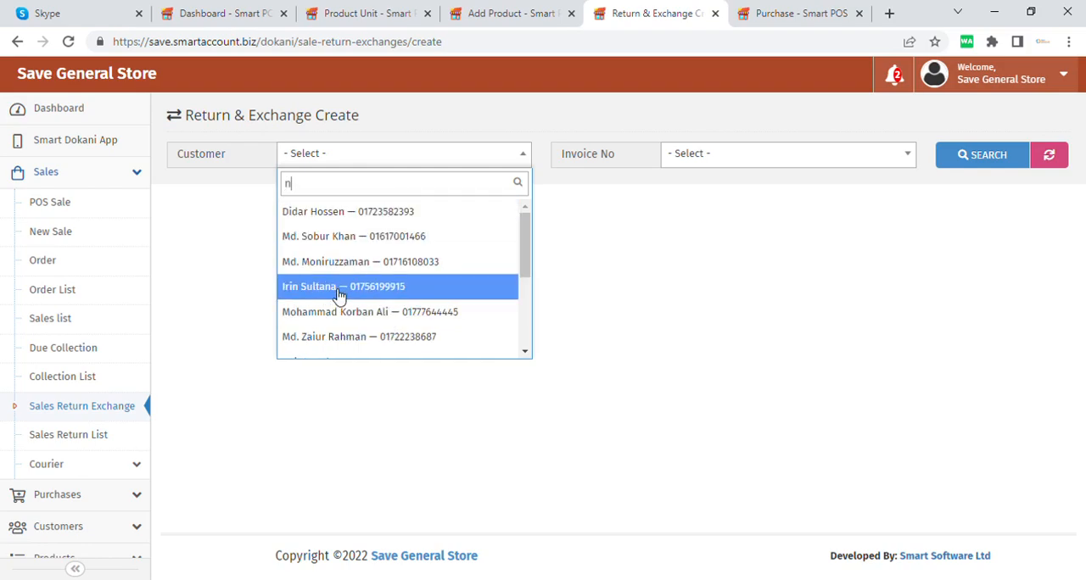
pyautogui.click(352, 242)
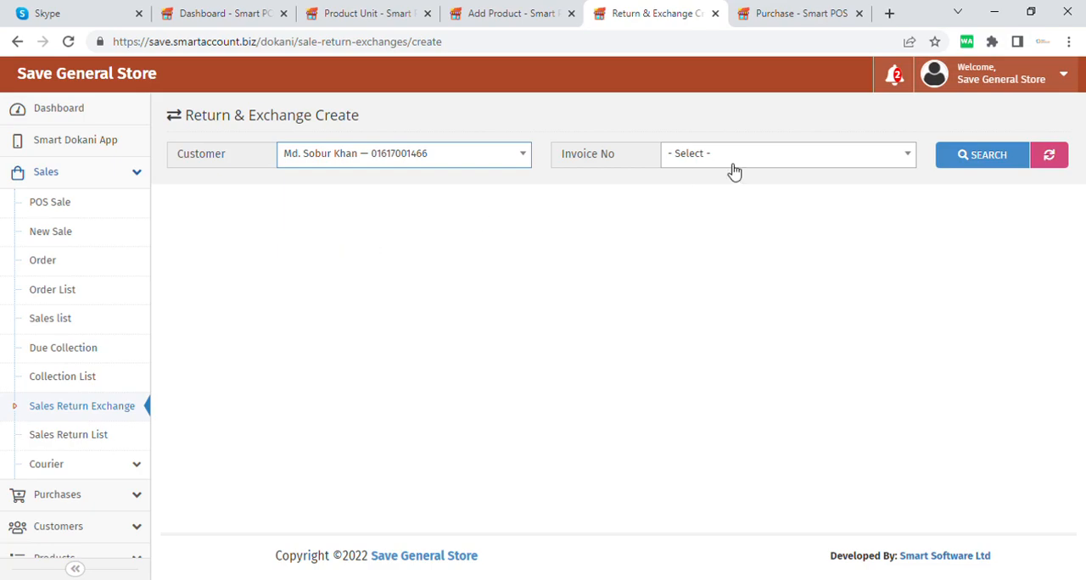
pyautogui.click(758, 155)
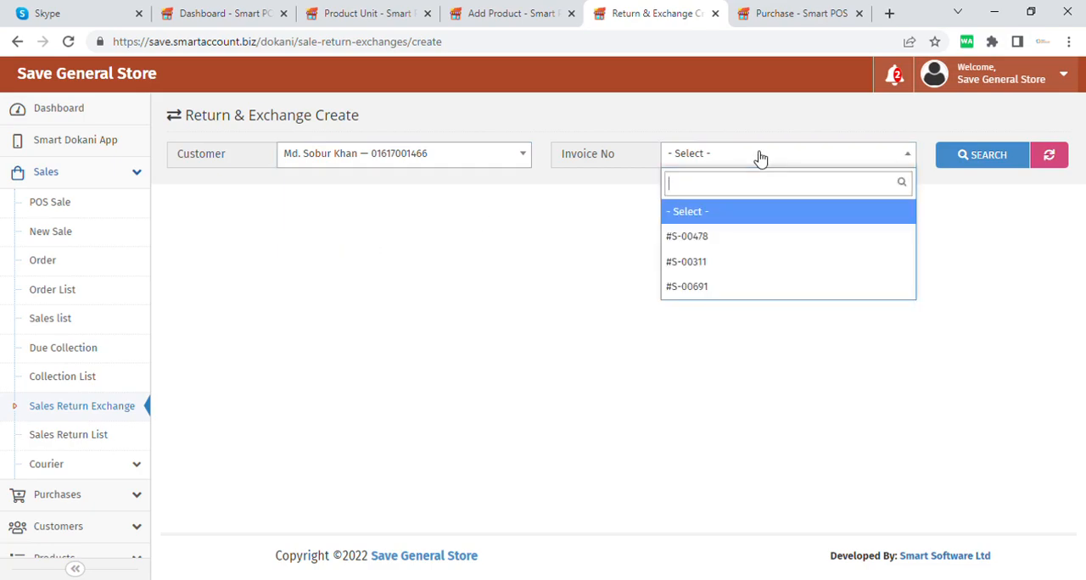
pyautogui.click(733, 246)
pyautogui.click(977, 163)
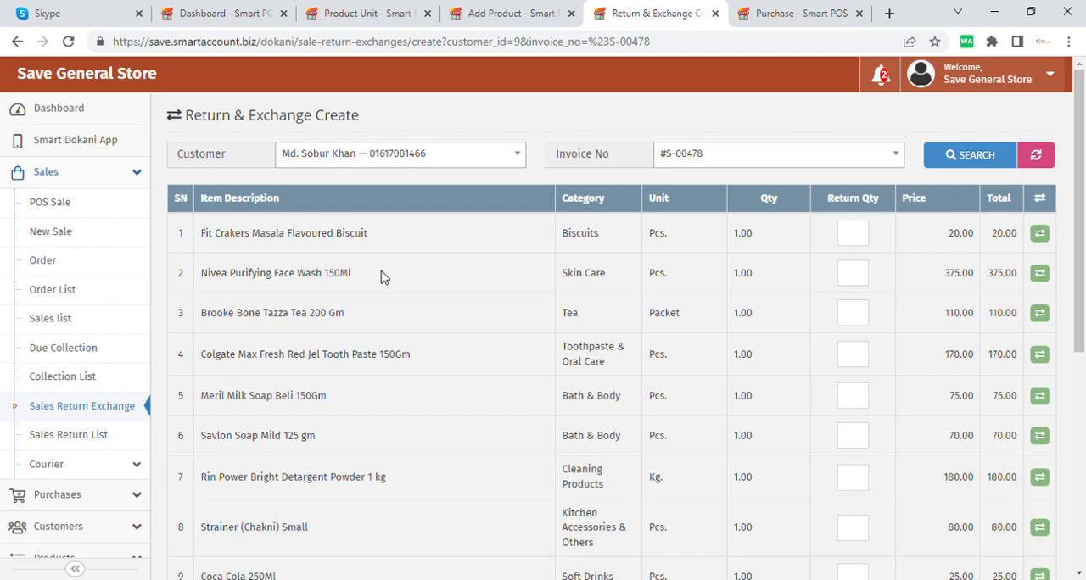
# Step: Mark Fit Crakers Masala Flavoured Biscuit for return with quantity 1 and add it to the Return section
pyautogui.scroll(-3, 381, 277)
pyautogui.scroll(1, 380, 280)
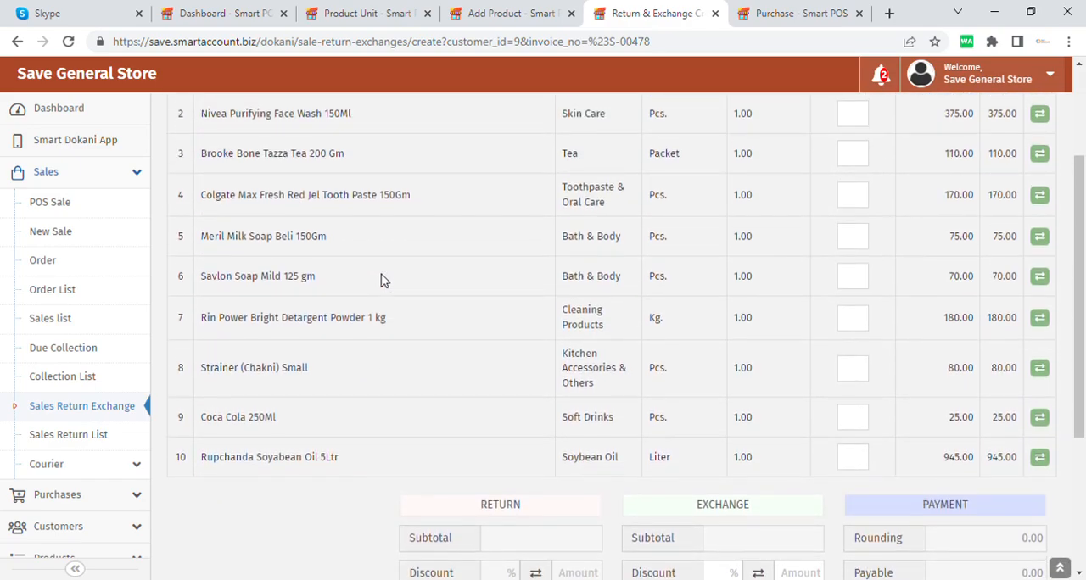
pyautogui.scroll(2, 381, 278)
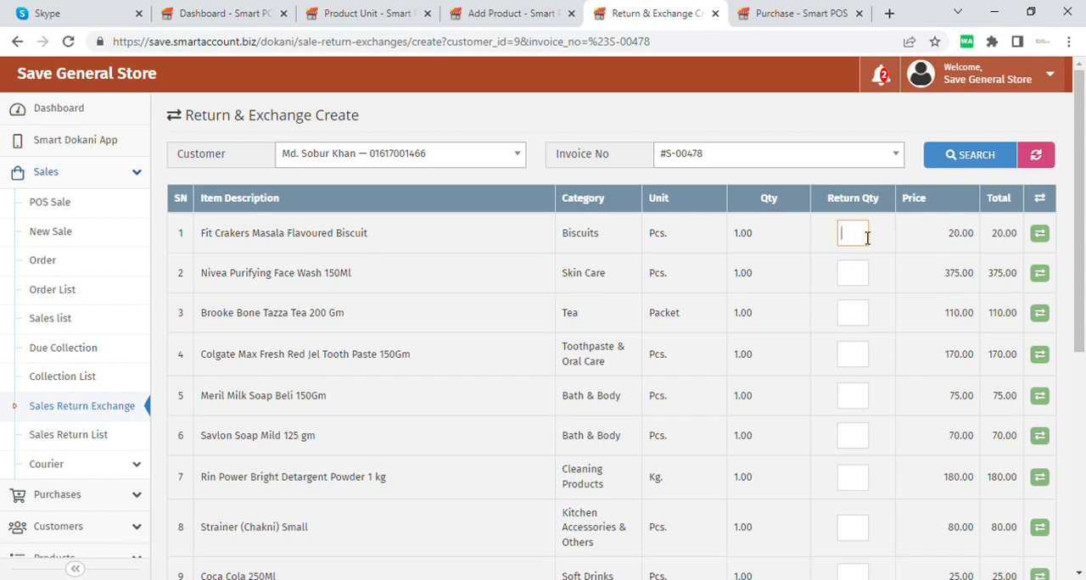
pyautogui.scroll(-2, 866, 237)
pyautogui.scroll(2, 958, 238)
pyautogui.click(1039, 237)
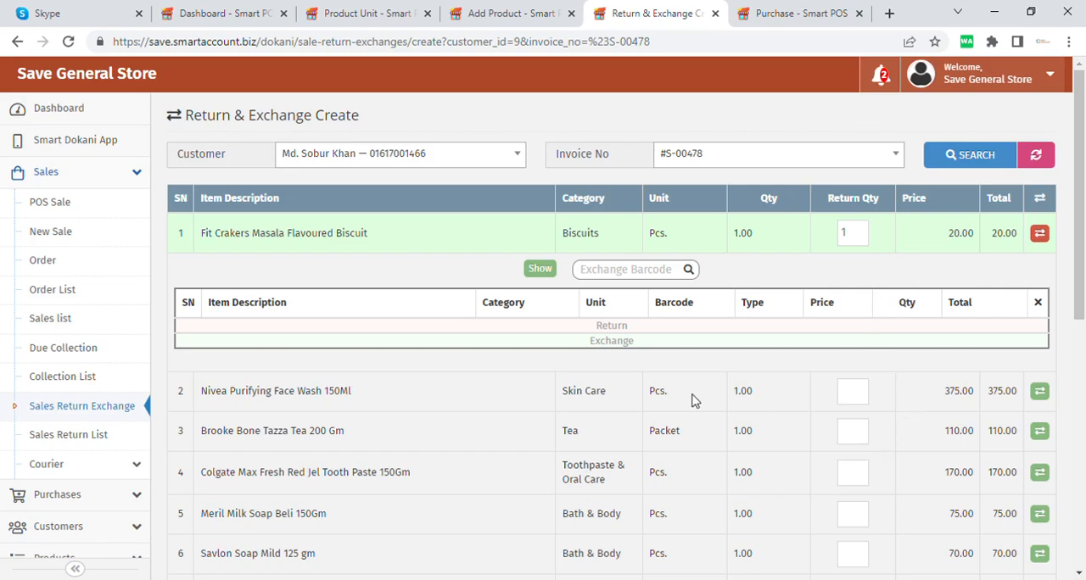
pyautogui.click(542, 270)
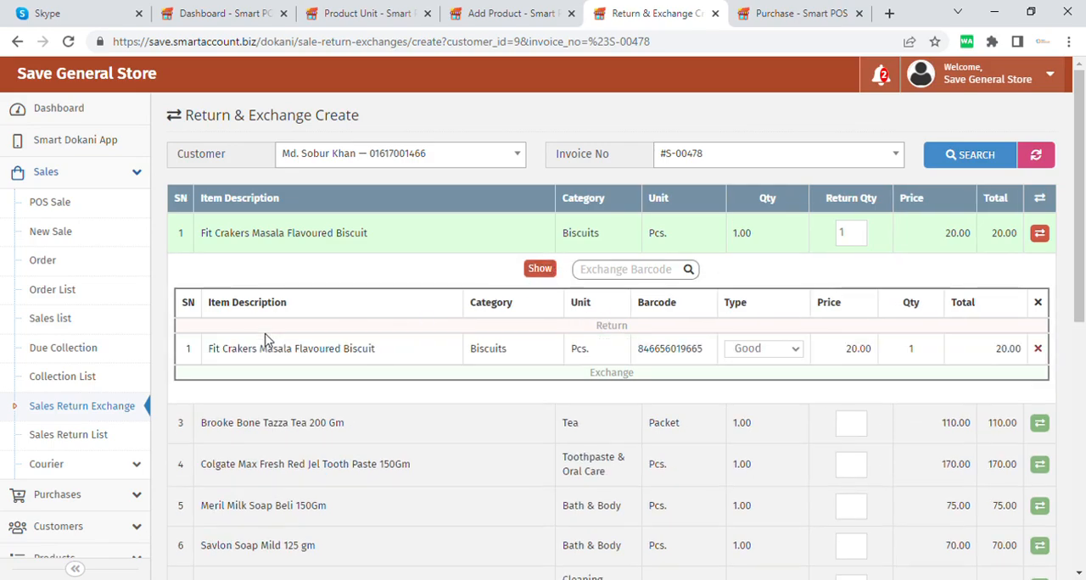
pyautogui.doubleClick(866, 354)
pyautogui.click(915, 353)
# Step: Check the Paid Amount in the payment section and submit the sales return
pyautogui.scroll(-6, 722, 399)
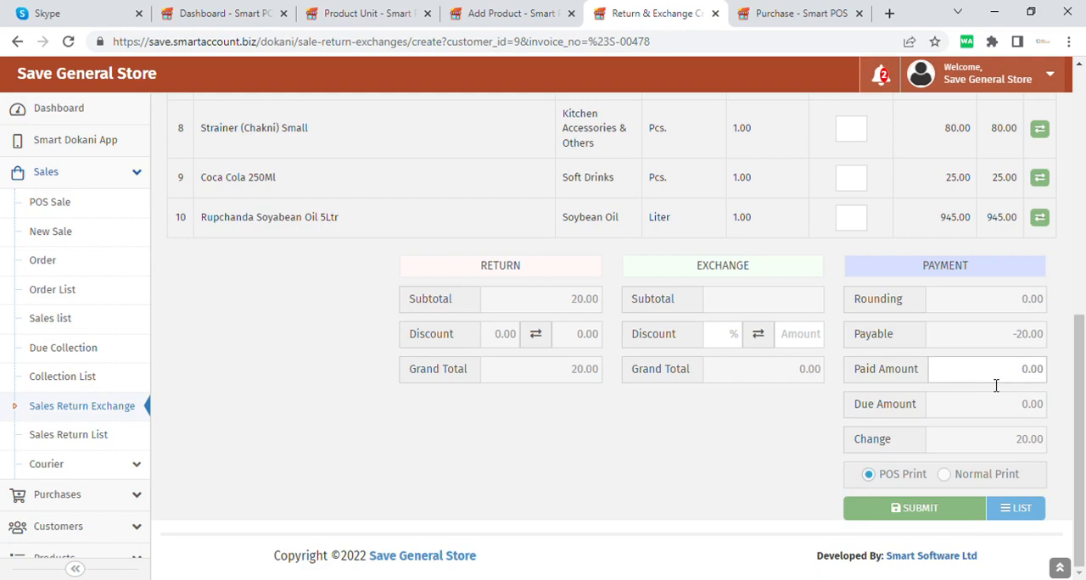
pyautogui.moveTo(1002, 386); pyautogui.dragTo(1058, 385)
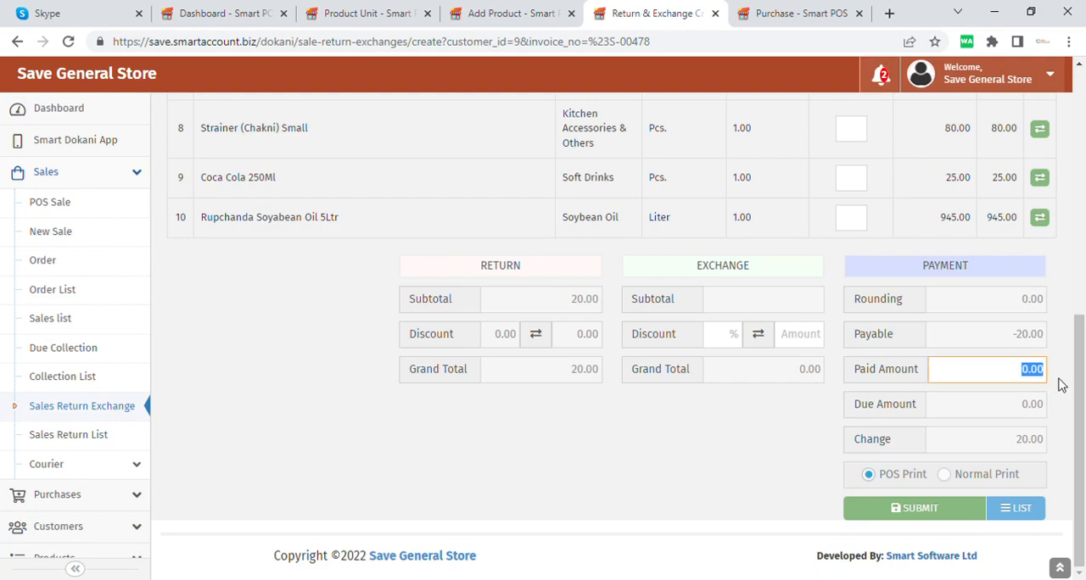
pyautogui.click(997, 378)
pyautogui.click(913, 514)
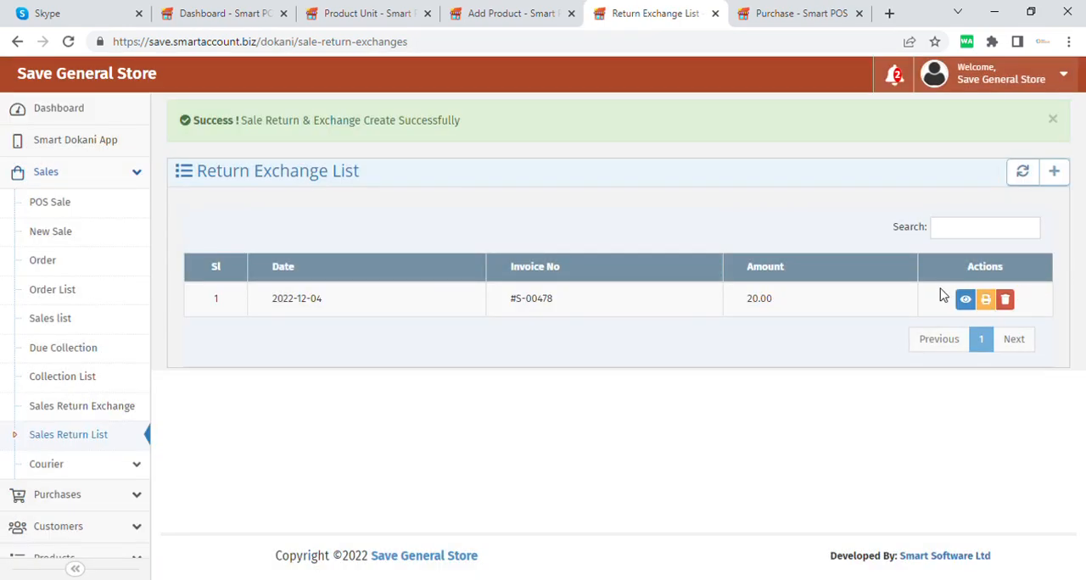
# Step: Open the print preview of the new sales return, cancel printing, and go back to the Return Exchange List
pyautogui.click(989, 301)
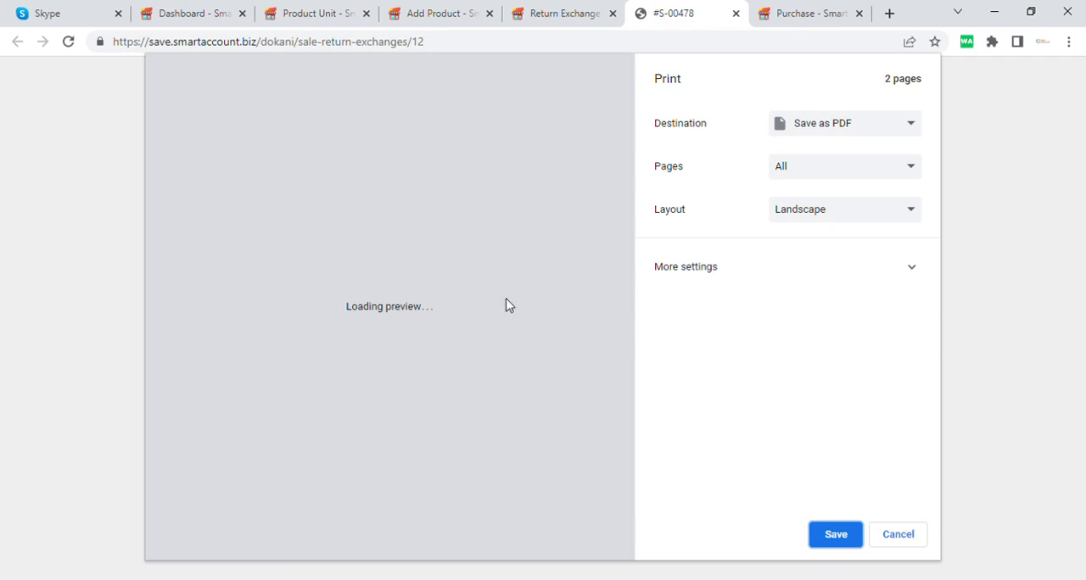
pyautogui.click(918, 540)
pyautogui.click(586, 91)
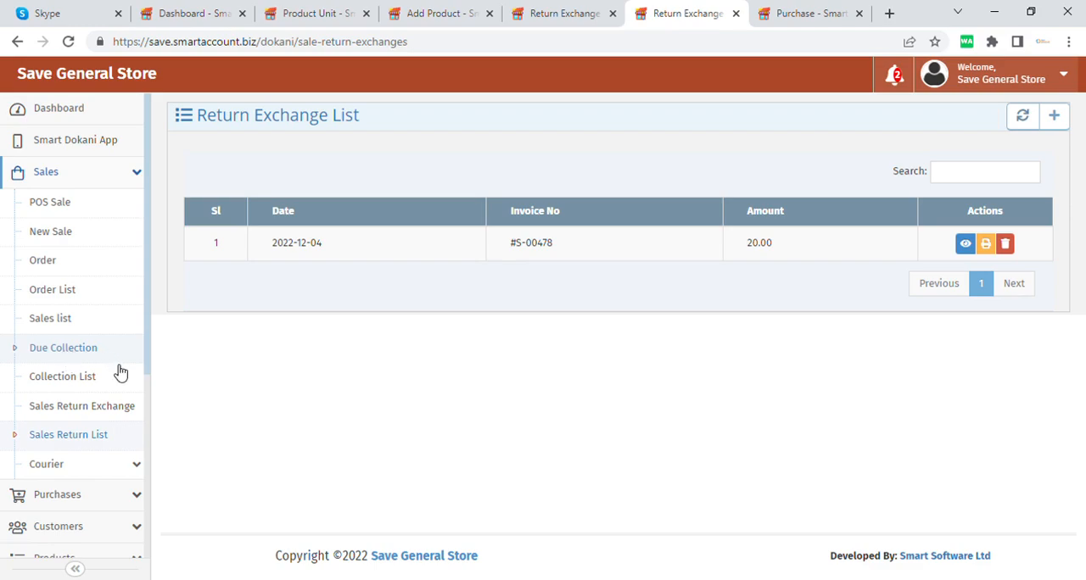
# Step: Open the Due Collection form, choose the second listed customer, and check that customer's mobile number and previous due
pyautogui.click(693, 14)
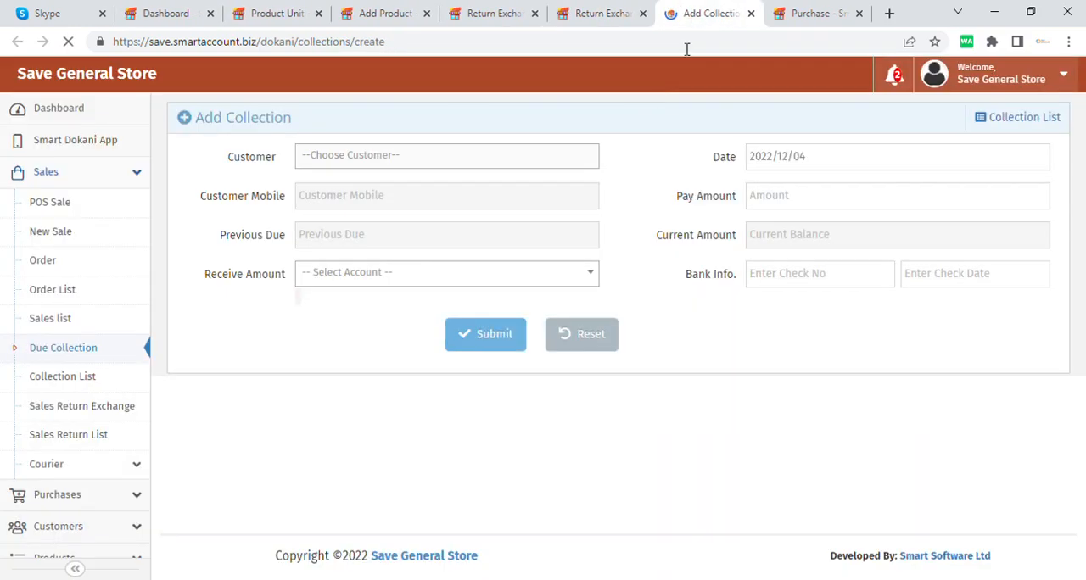
pyautogui.click(419, 155)
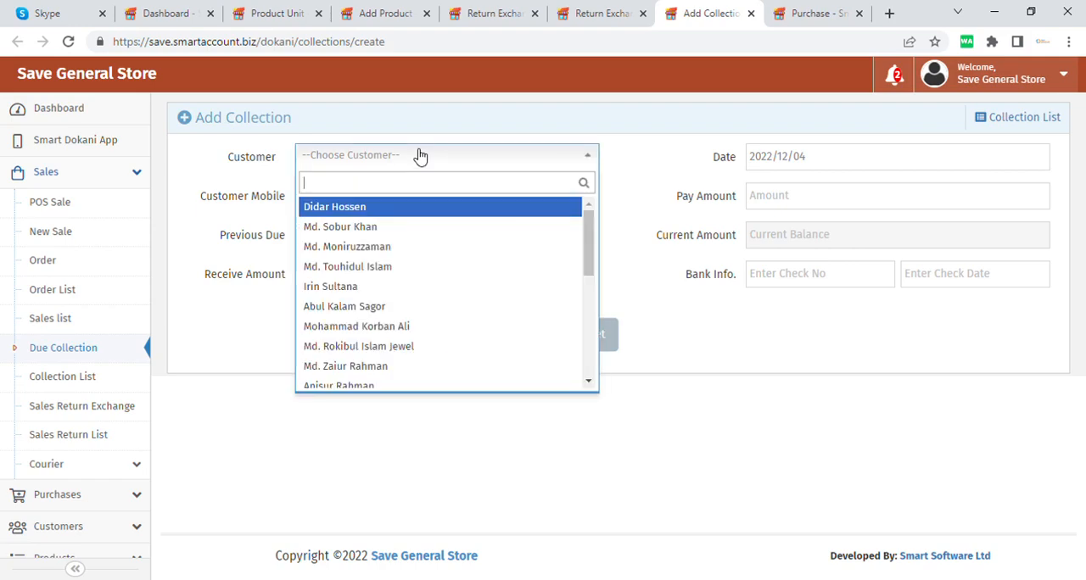
pyautogui.click(376, 227)
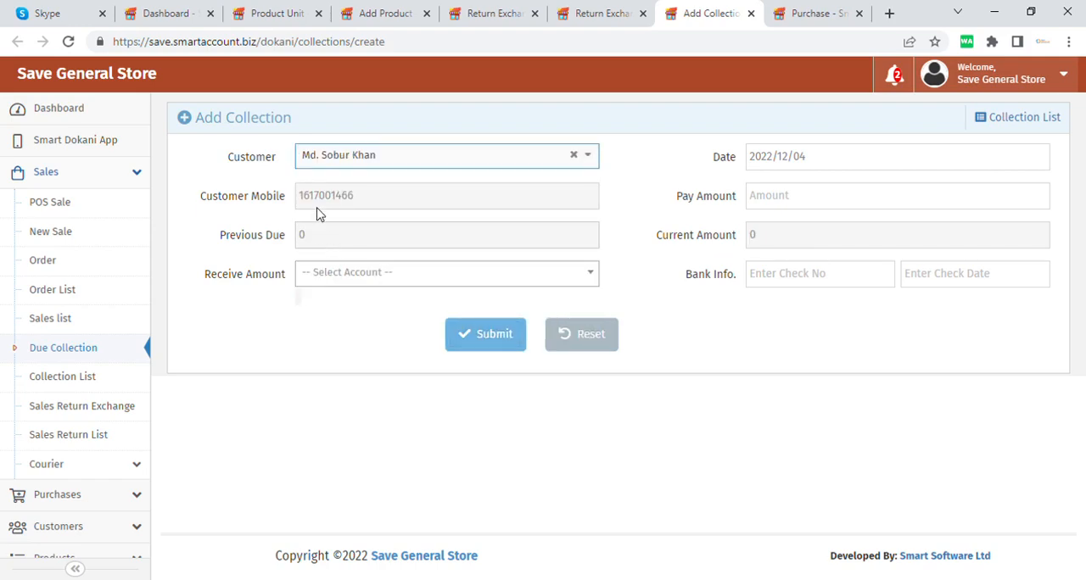
pyautogui.moveTo(386, 203); pyautogui.dragTo(297, 197)
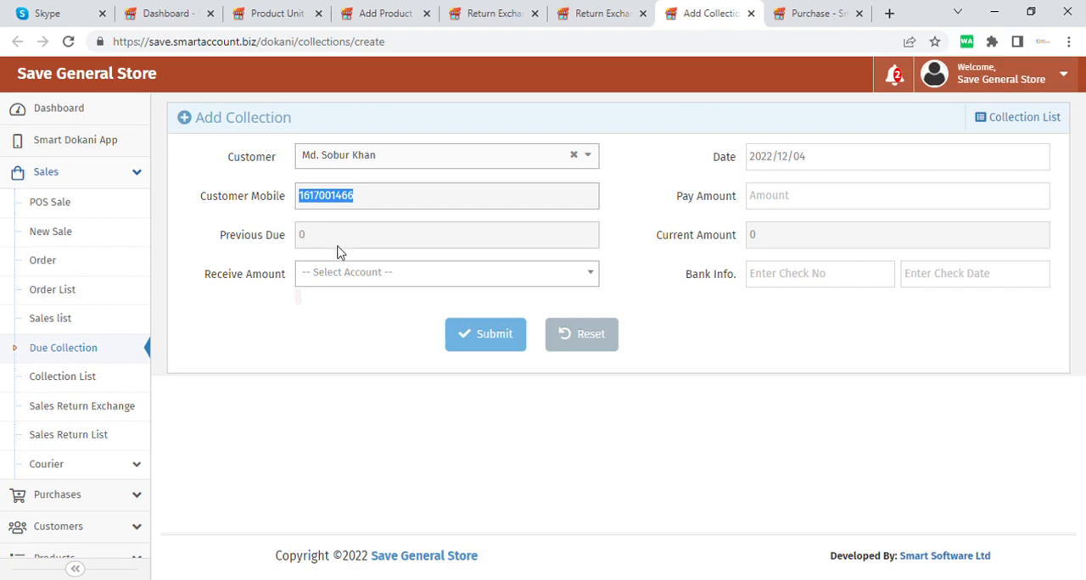
pyautogui.moveTo(330, 244); pyautogui.dragTo(298, 234)
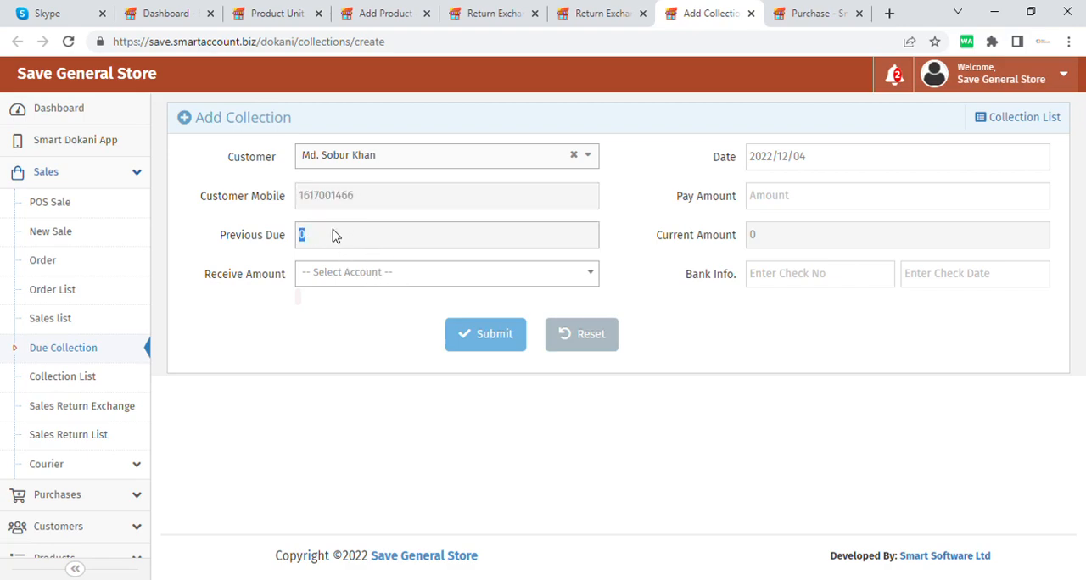
# Step: Set the receiving account of the collection to Bkash and check the Pay Amount and Current Amount fields
pyautogui.click(407, 280)
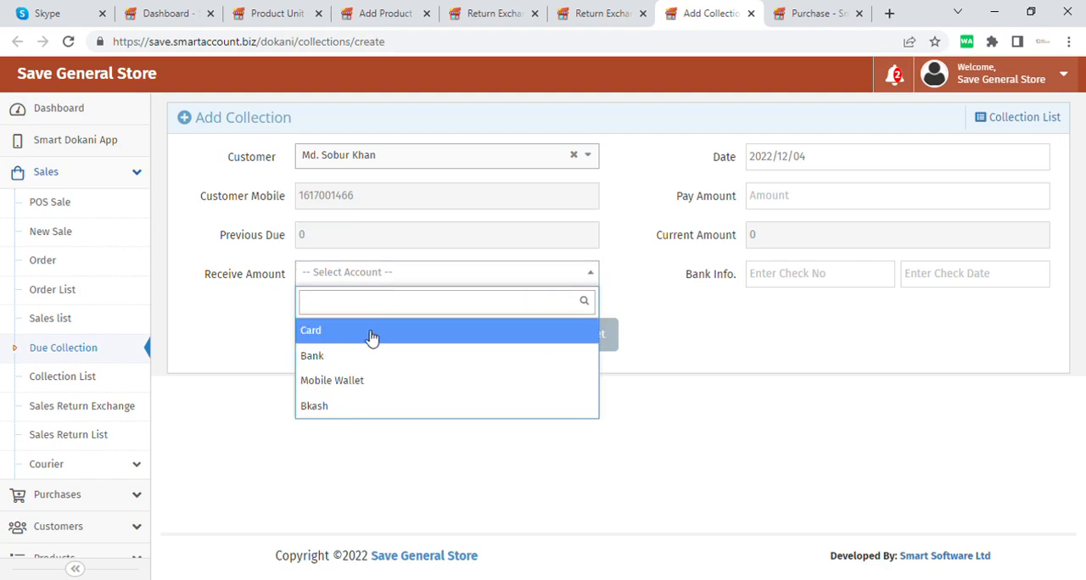
pyautogui.click(374, 407)
pyautogui.click(454, 334)
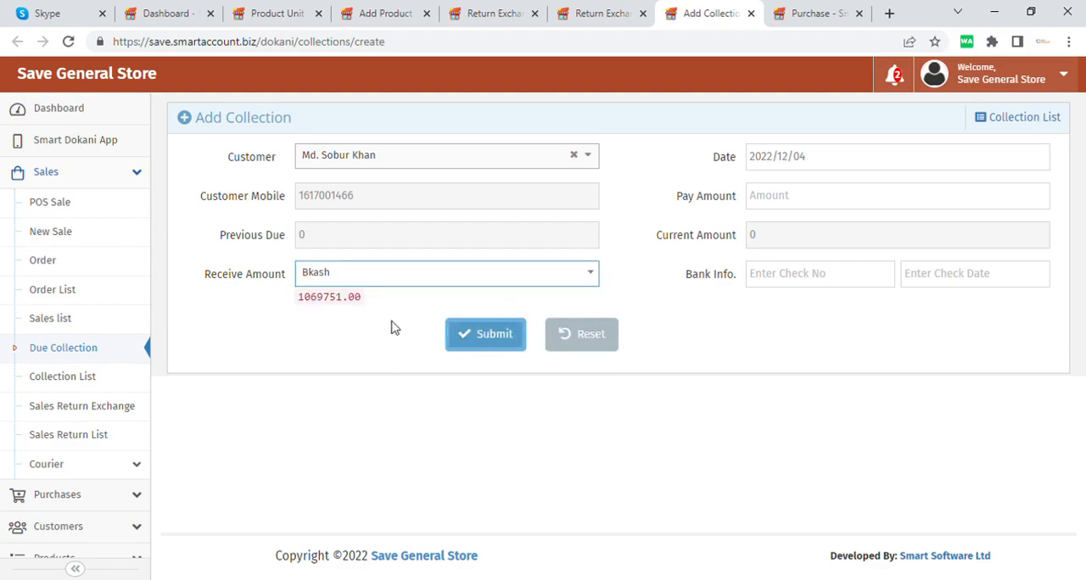
pyautogui.click(846, 202)
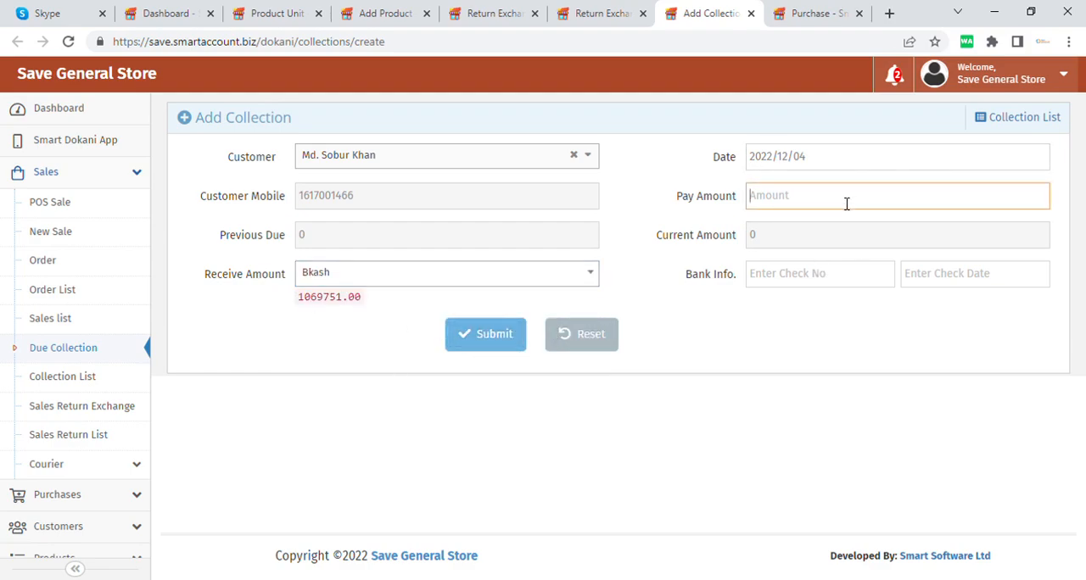
pyautogui.click(785, 237)
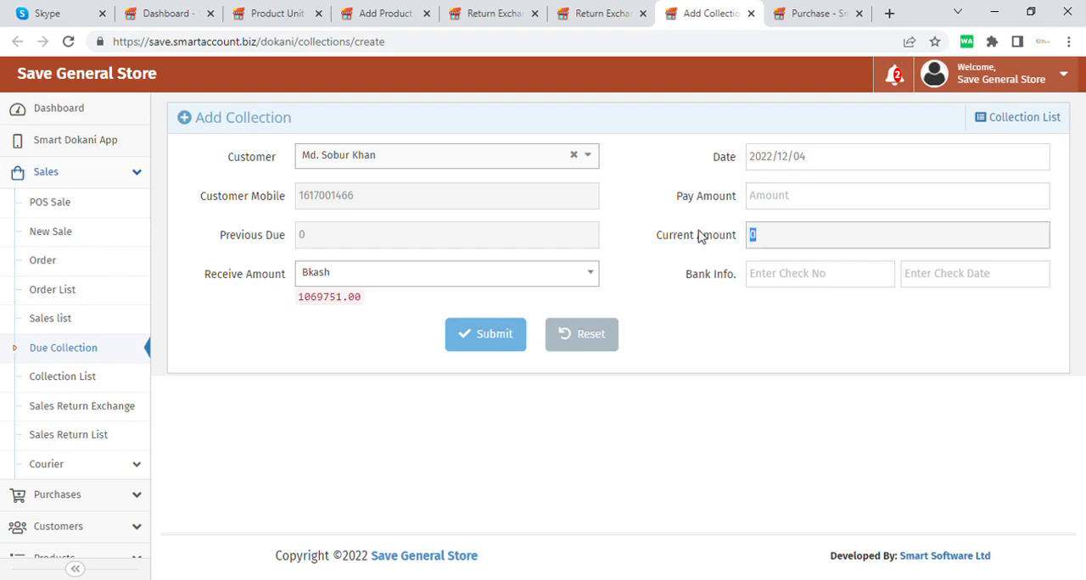
pyautogui.click(482, 348)
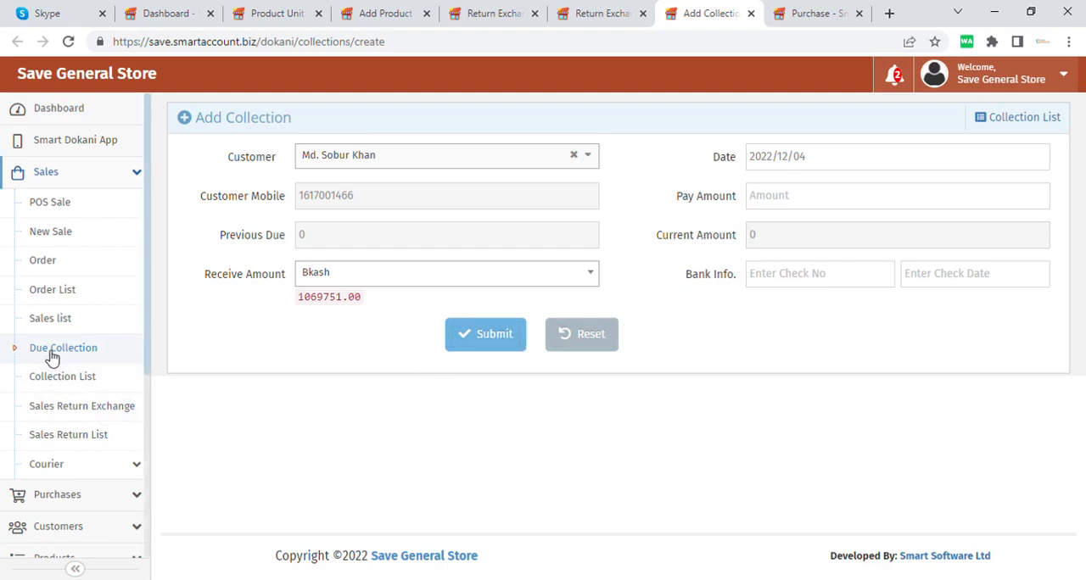
# Step: Open a new POS sale, add the product named products, and set its quantity to 5
pyautogui.click(130, 212)
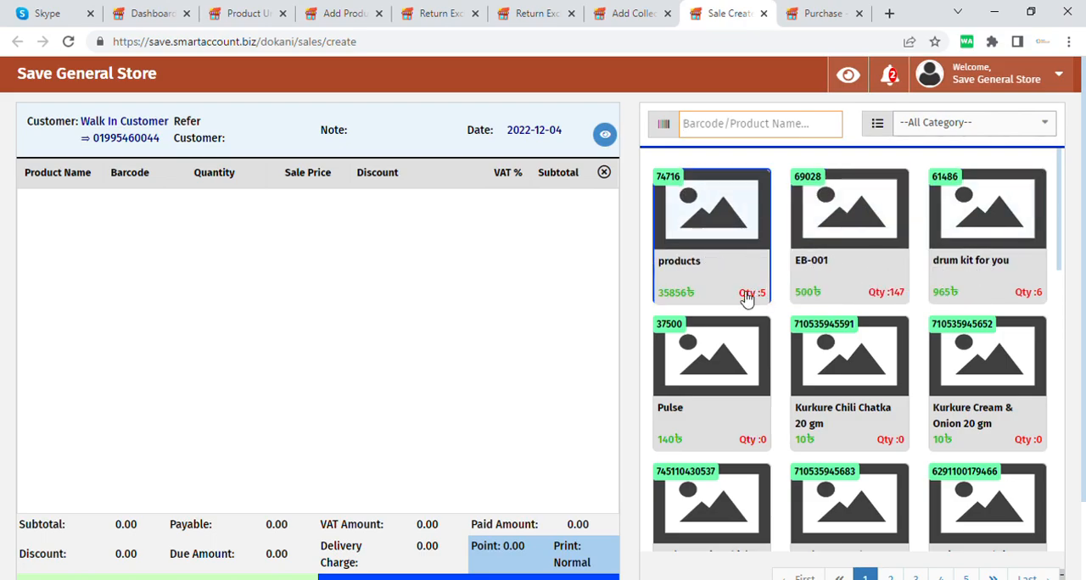
pyautogui.moveTo(685, 300); pyautogui.dragTo(770, 303)
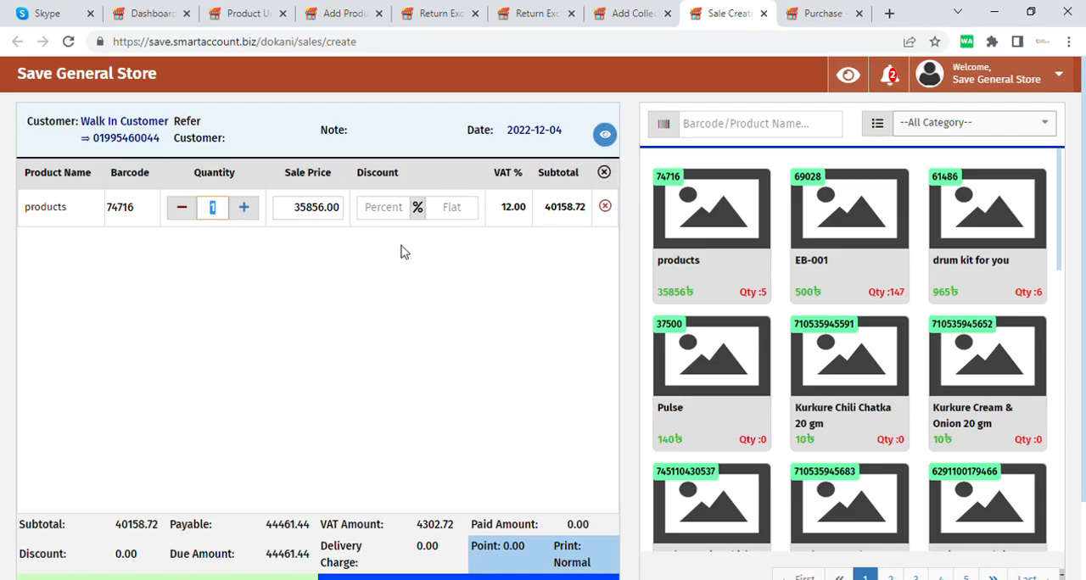
pyautogui.write('5')
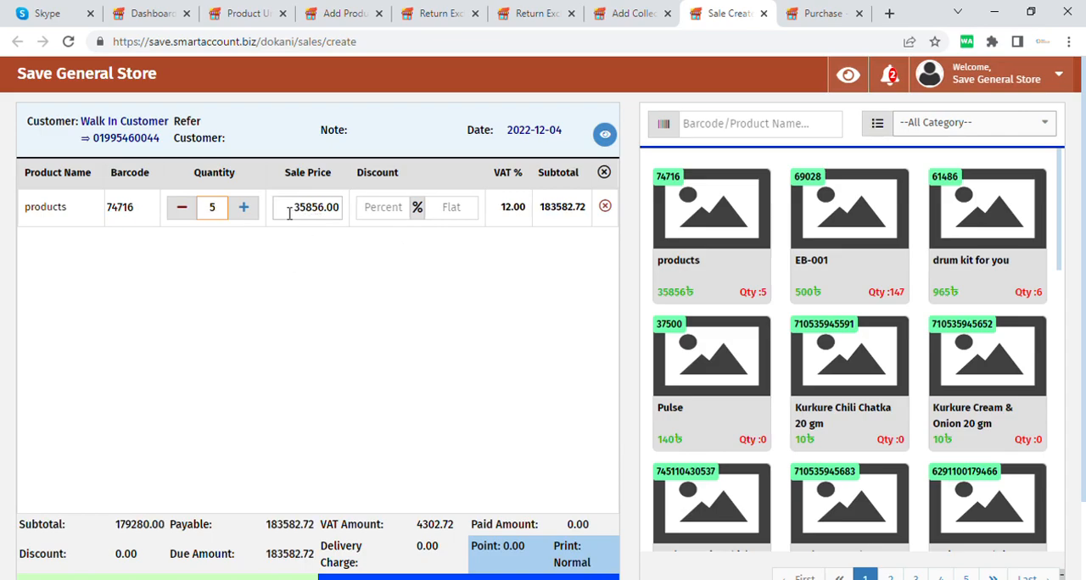
# Step: Check the sale price and totals of the products line, and give the line a 10 percent discount
pyautogui.moveTo(289, 214); pyautogui.dragTo(343, 221)
pyautogui.click(280, 296)
pyautogui.scroll(-1, 458, 377)
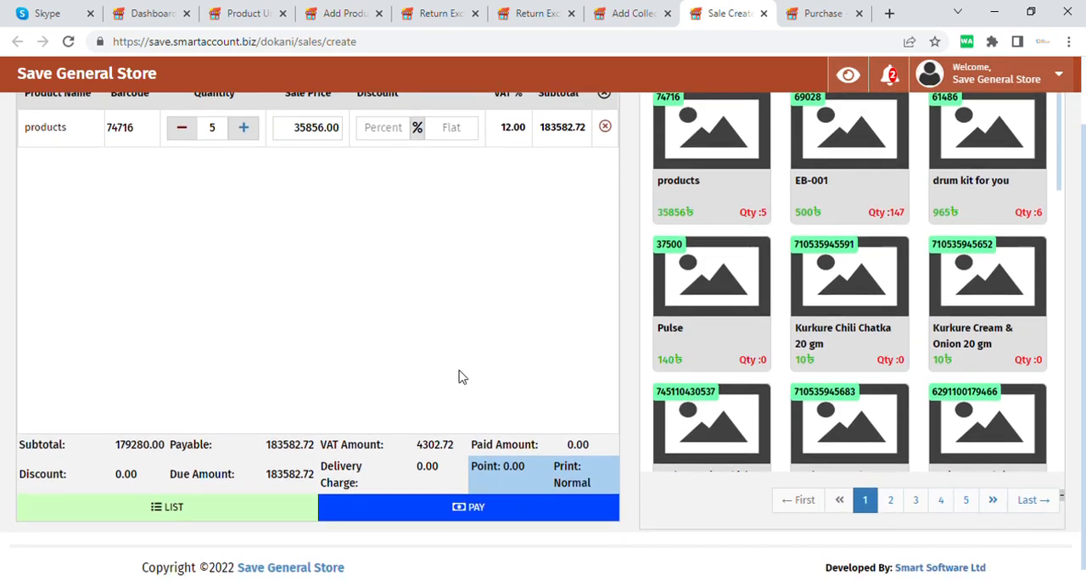
pyautogui.scroll(1, 458, 377)
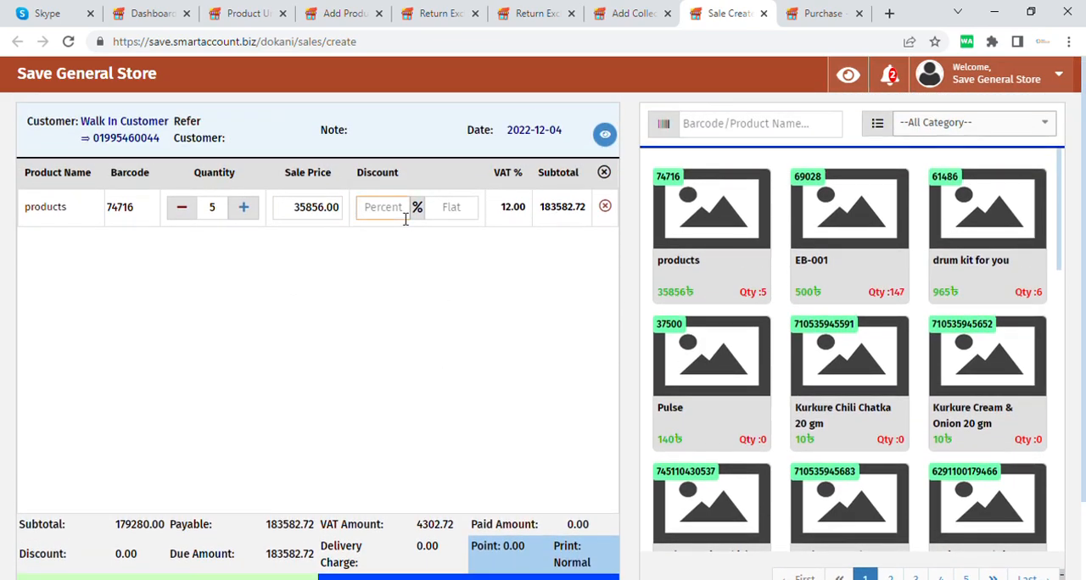
pyautogui.write('0')
pyautogui.press('BackSpace')
pyautogui.write('10')
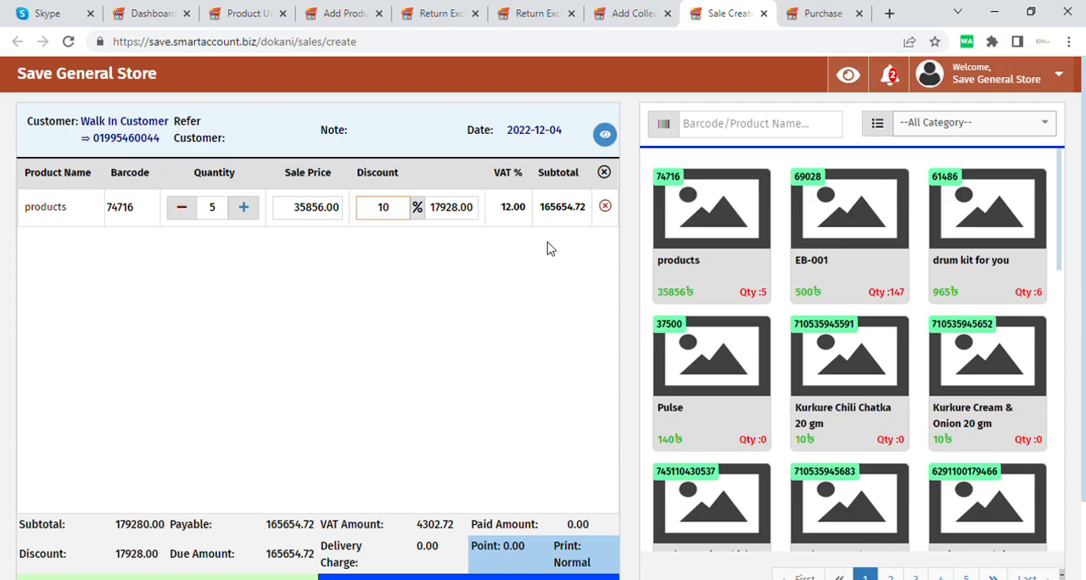
# Step: Enter a payment of 4302 to the Bkash account for the sale, and close the payment dialog without saving
pyautogui.scroll(-2, 547, 249)
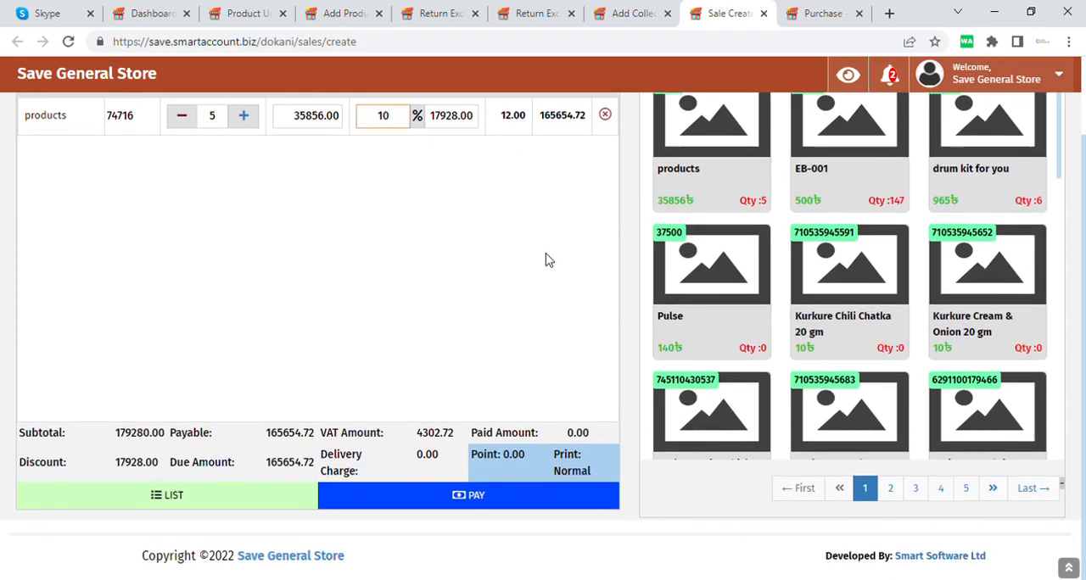
pyautogui.click(503, 500)
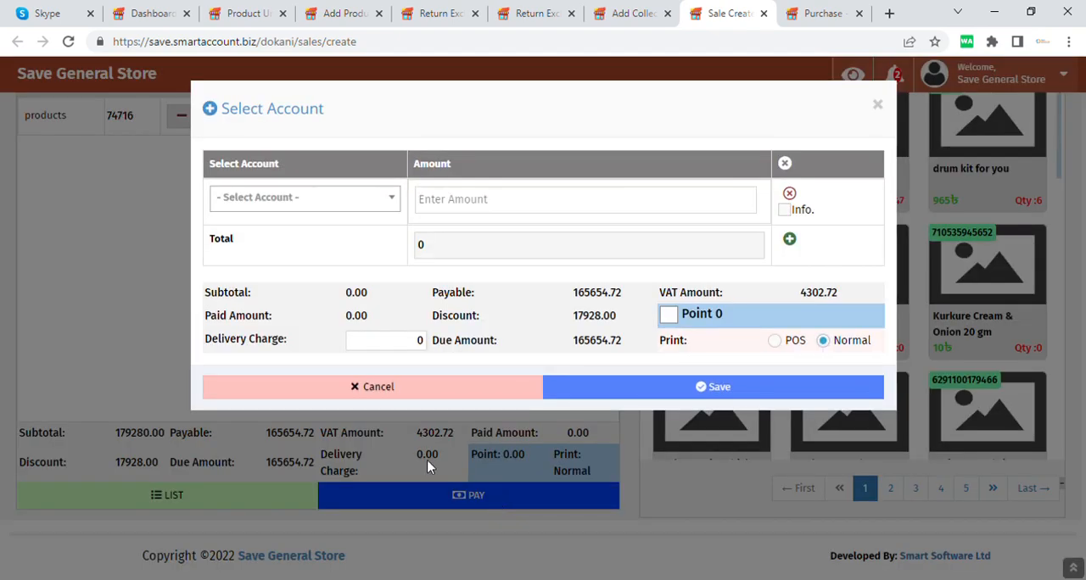
pyautogui.click(316, 203)
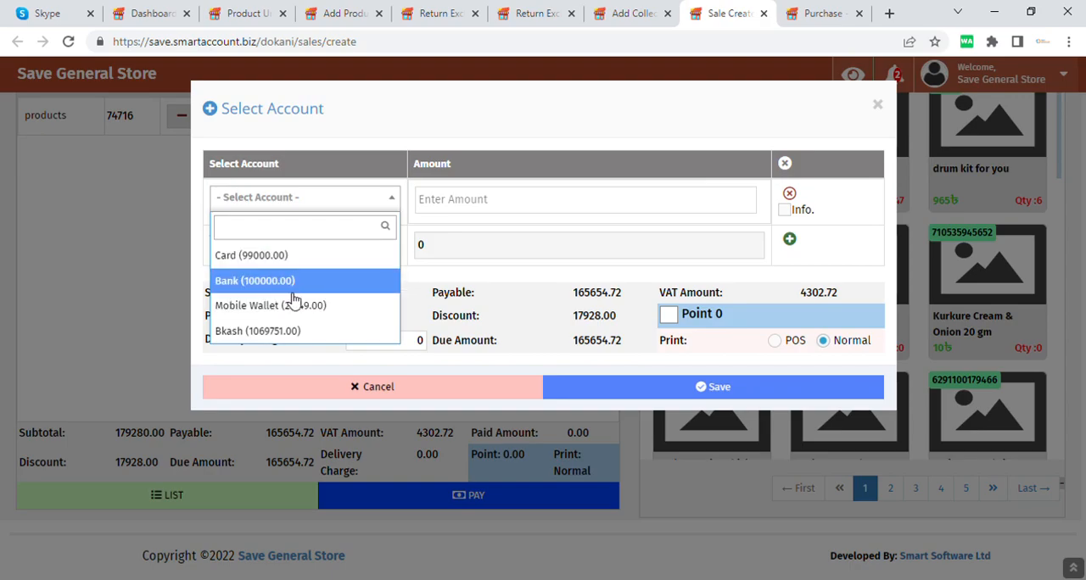
pyautogui.click(321, 332)
pyautogui.click(468, 207)
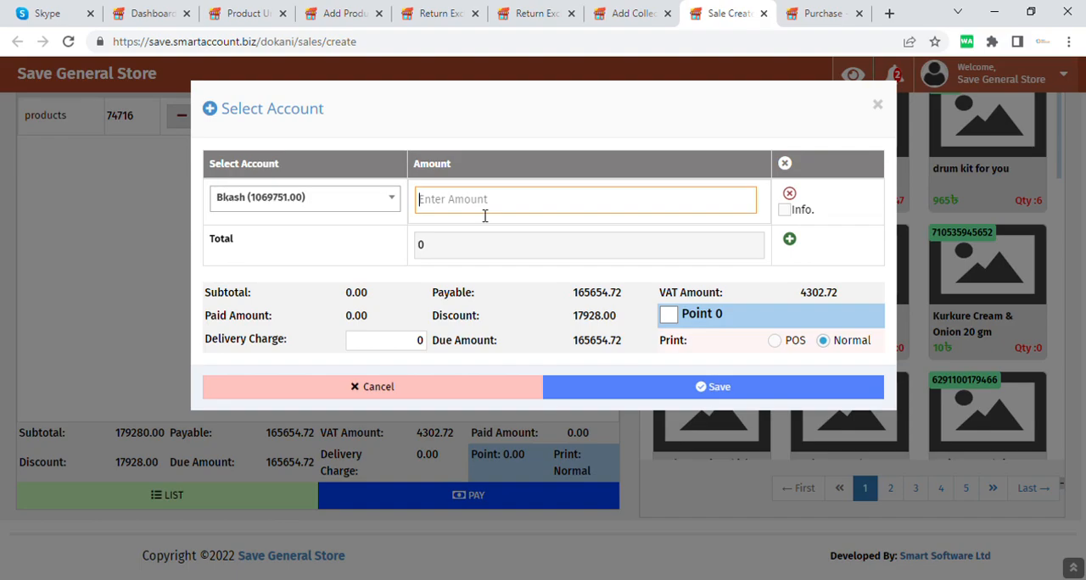
pyautogui.write('4302')
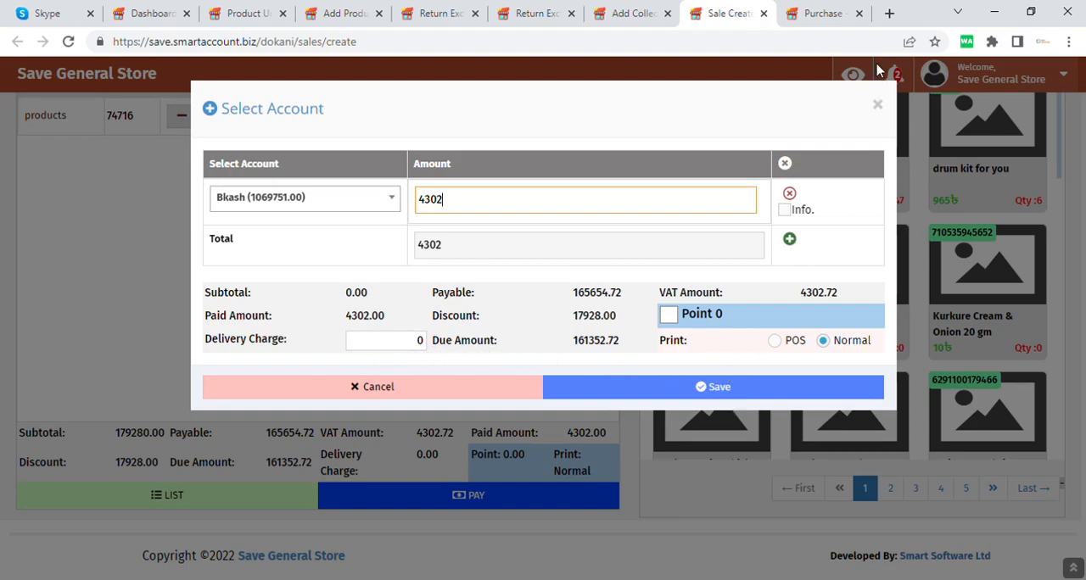
pyautogui.click(879, 106)
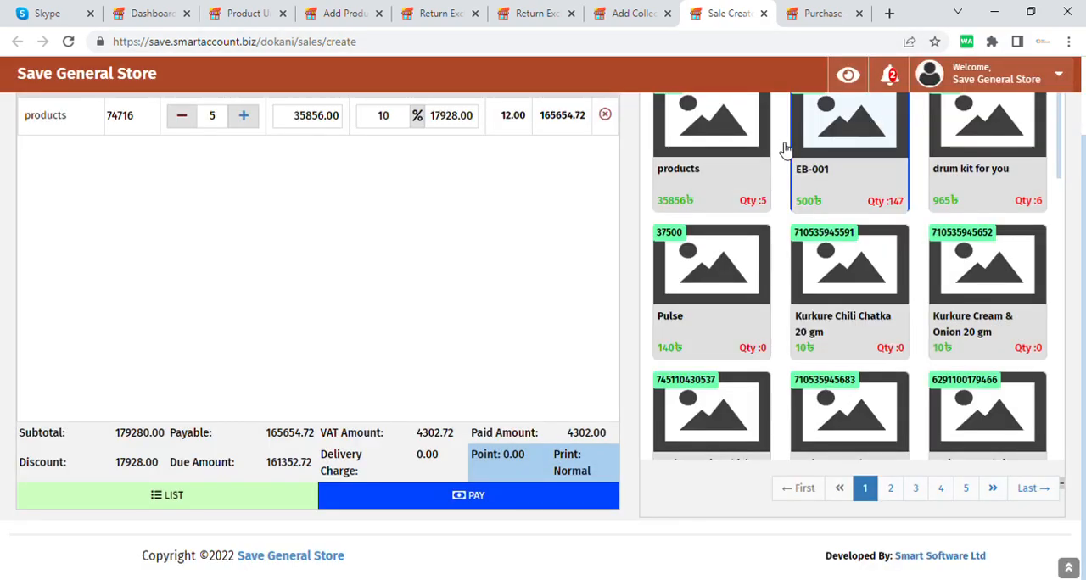
# Step: Go back to Add Collection, open the Account list under G Accounts, and examine the balance of each account
pyautogui.click(637, 13)
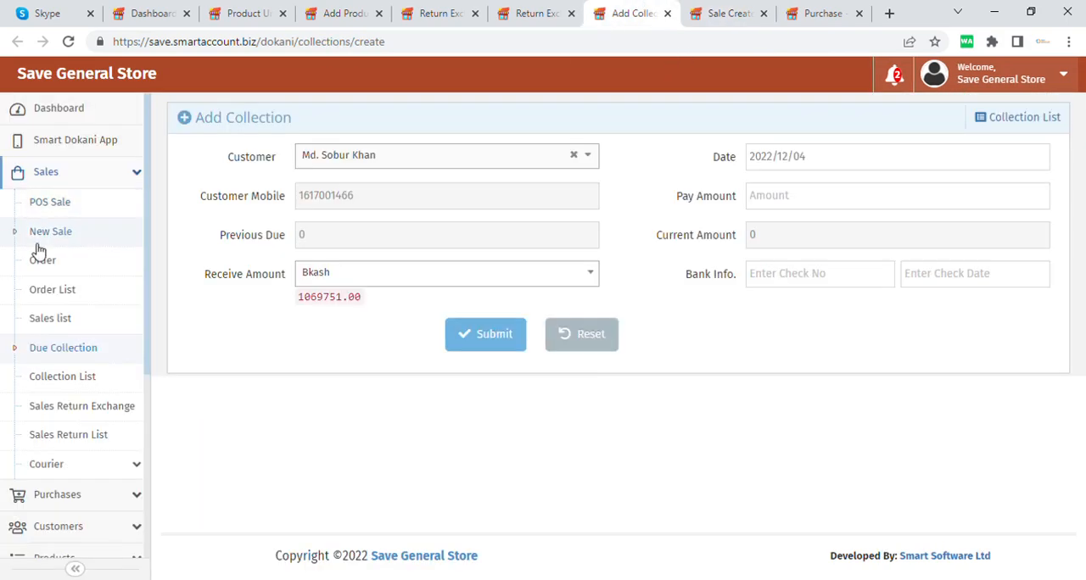
pyautogui.scroll(-1, 73, 395)
pyautogui.scroll(-3, 85, 396)
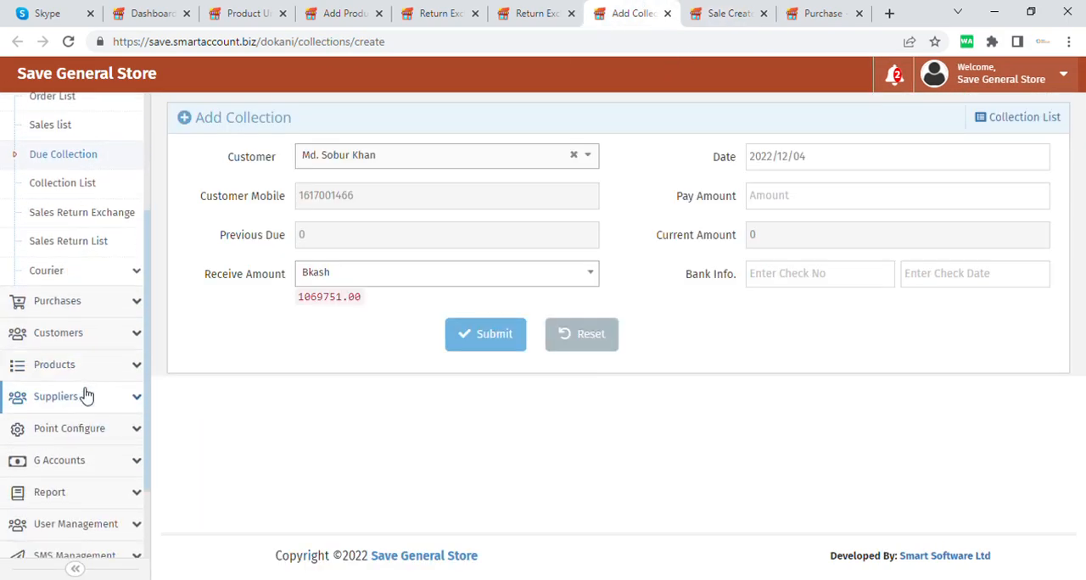
pyautogui.scroll(3, 85, 395)
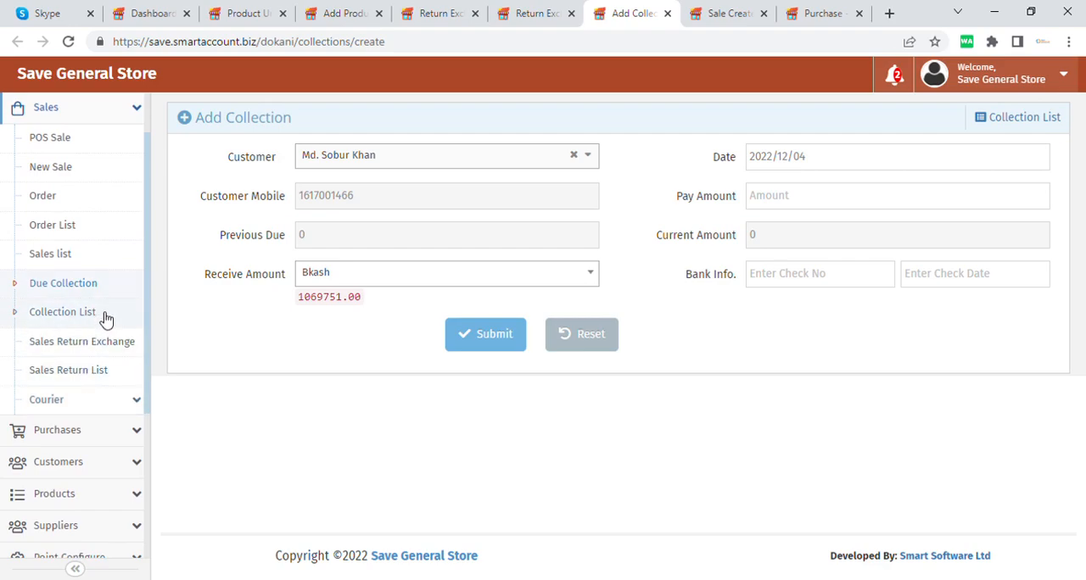
pyautogui.scroll(-2, 100, 365)
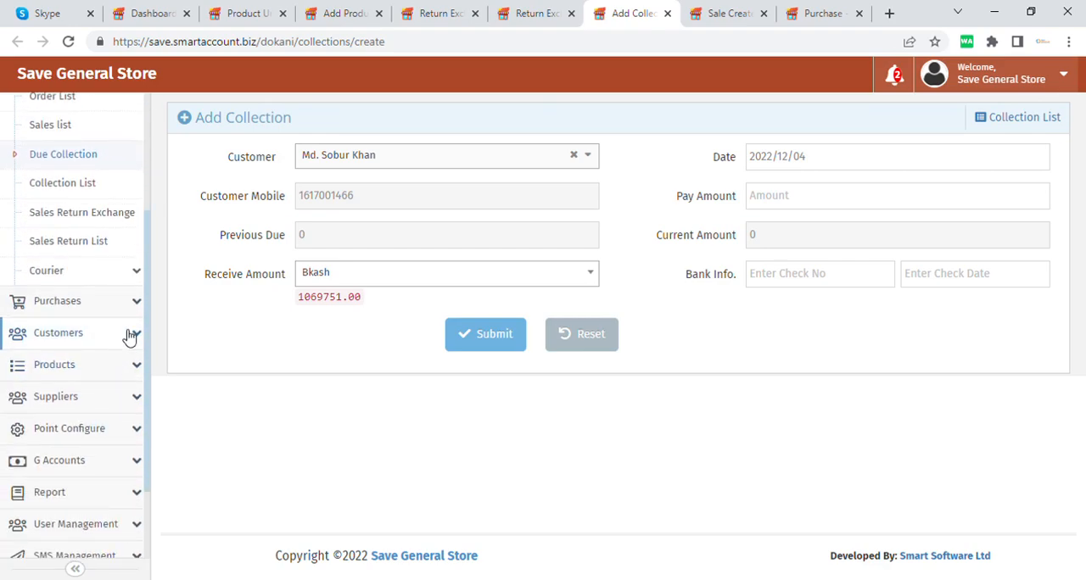
pyautogui.scroll(-1, 121, 344)
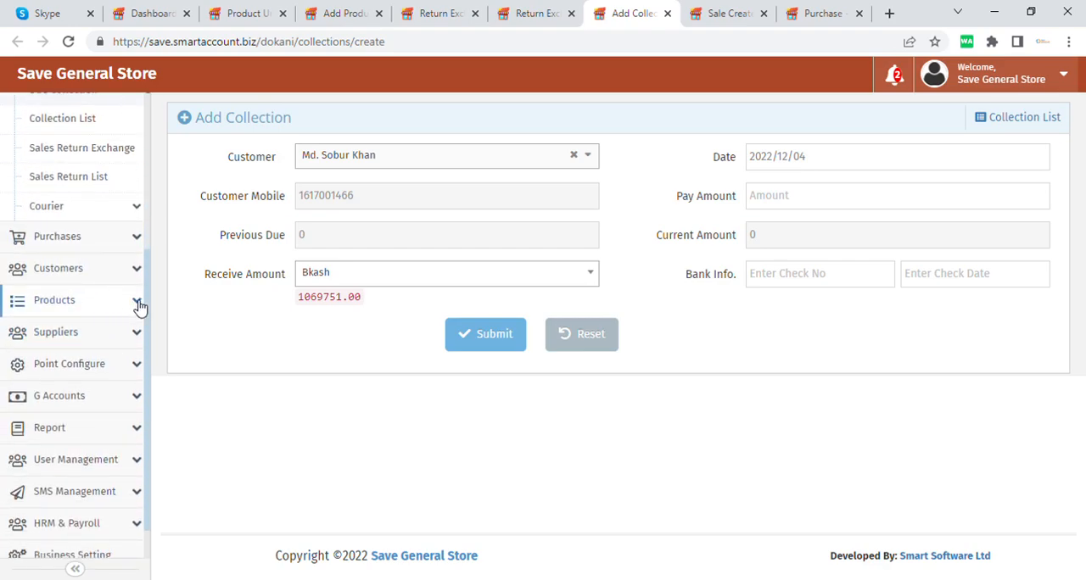
pyautogui.scroll(-1, 140, 307)
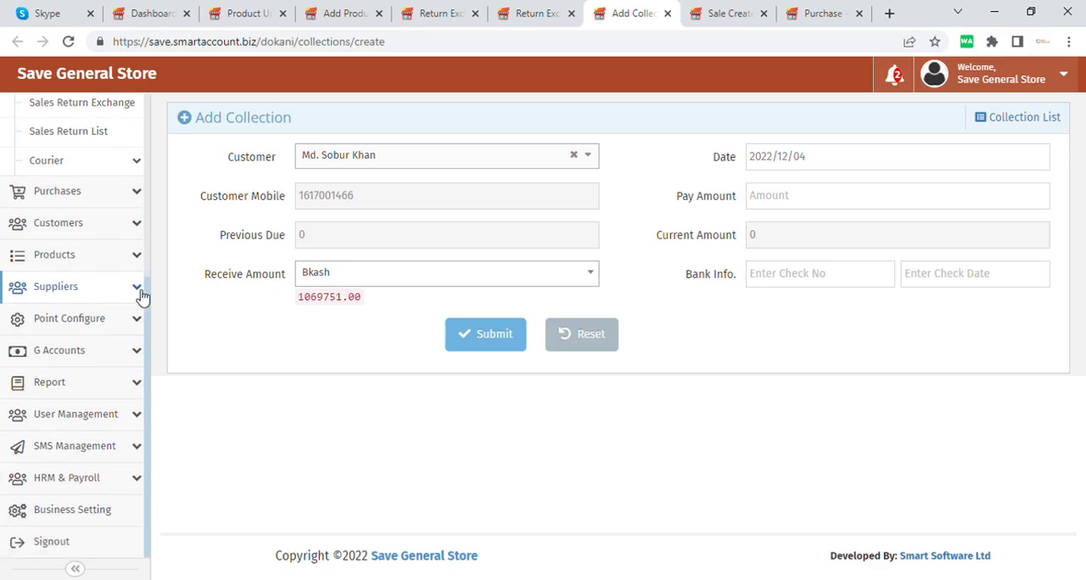
pyautogui.click(137, 356)
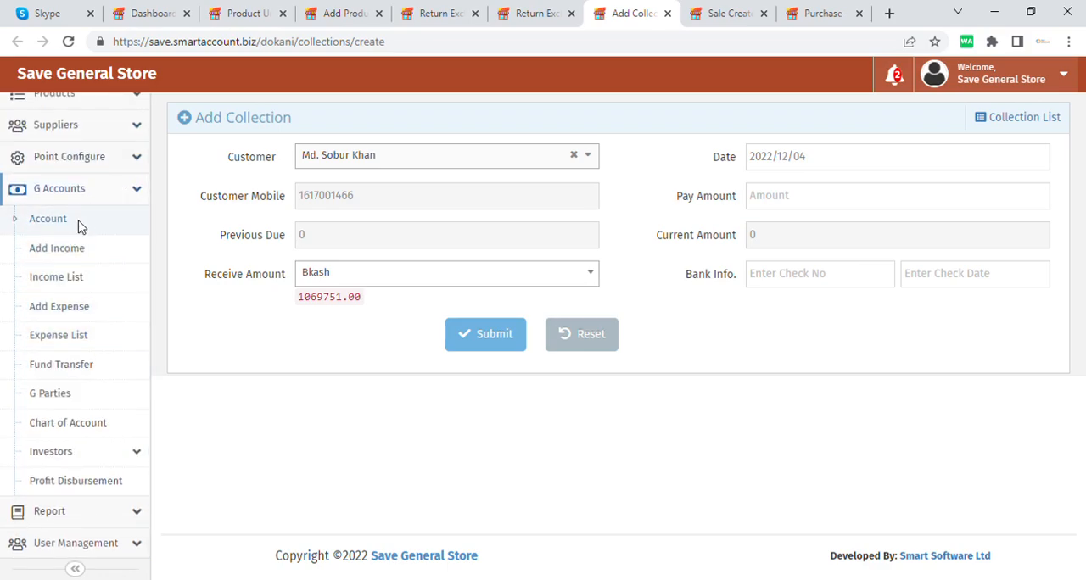
pyautogui.click(140, 247)
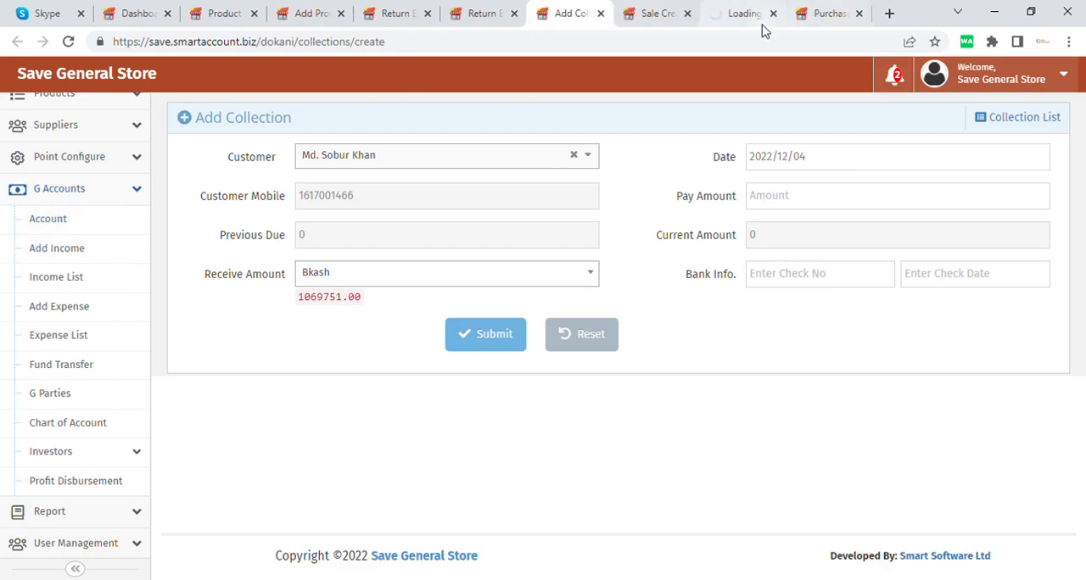
pyautogui.click(735, 13)
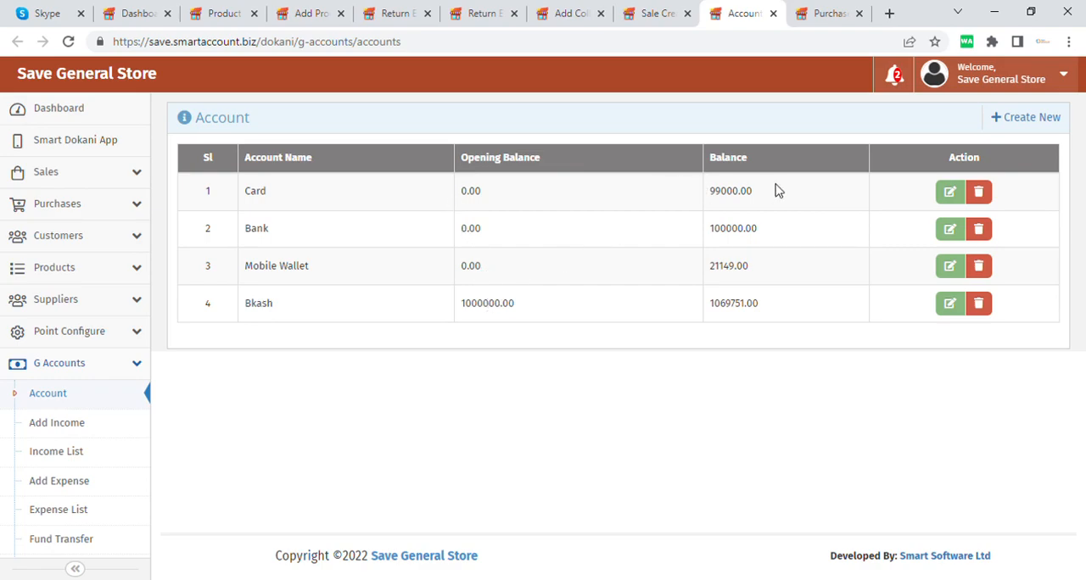
pyautogui.moveTo(760, 199); pyautogui.dragTo(709, 194)
pyautogui.click(769, 235)
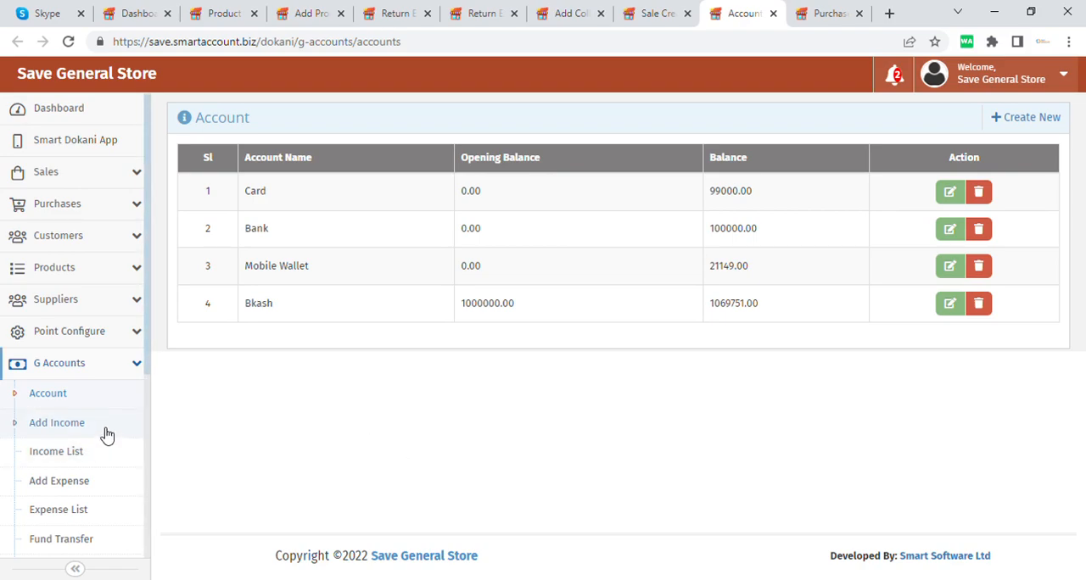
# Step: Open the Add Expense form under G Accounts in its own browser tab and switch to it
pyautogui.scroll(-1, 108, 432)
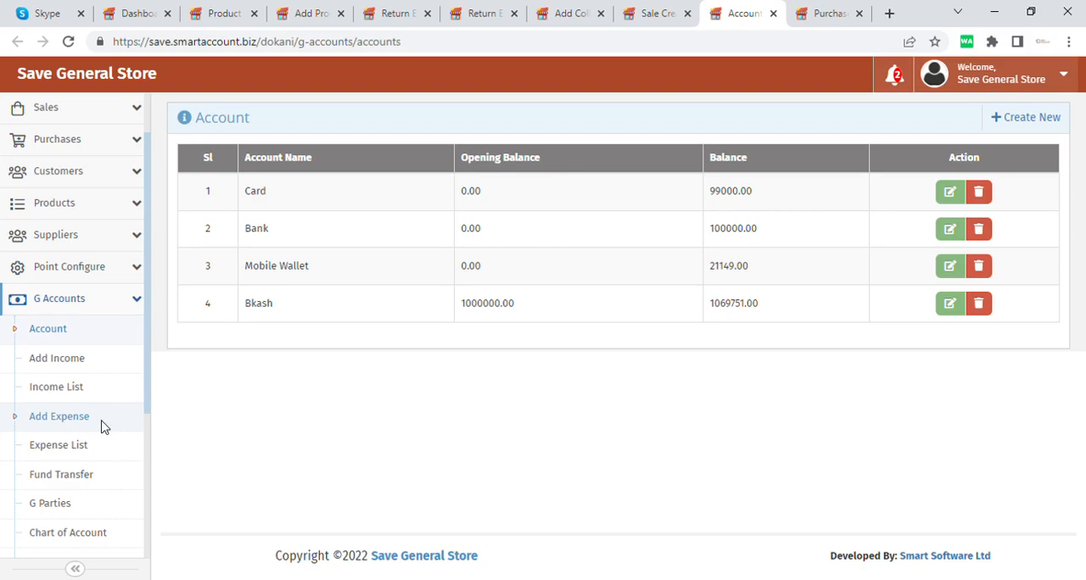
pyautogui.click(138, 437)
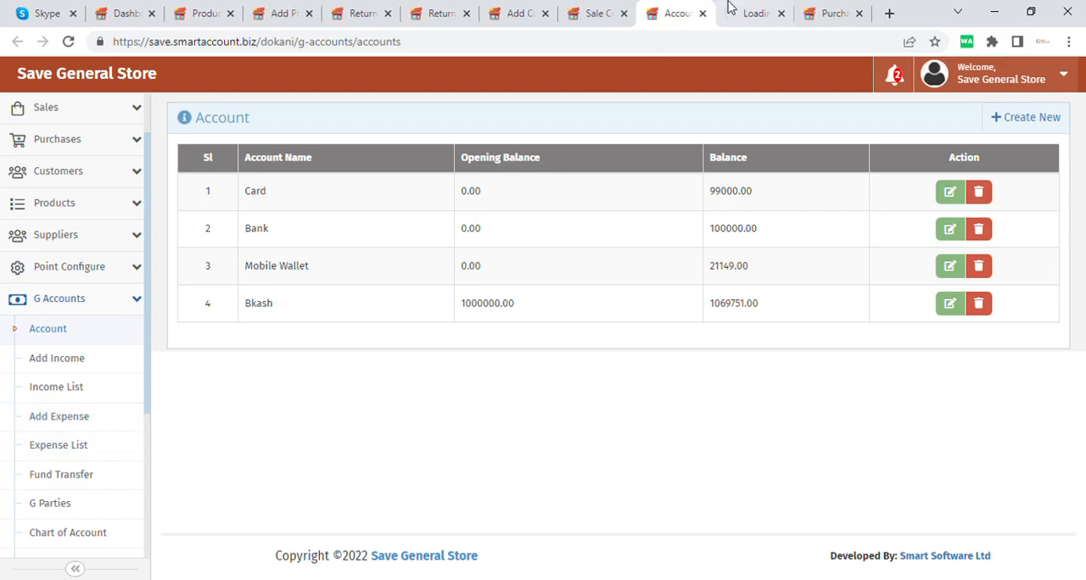
pyautogui.click(743, 4)
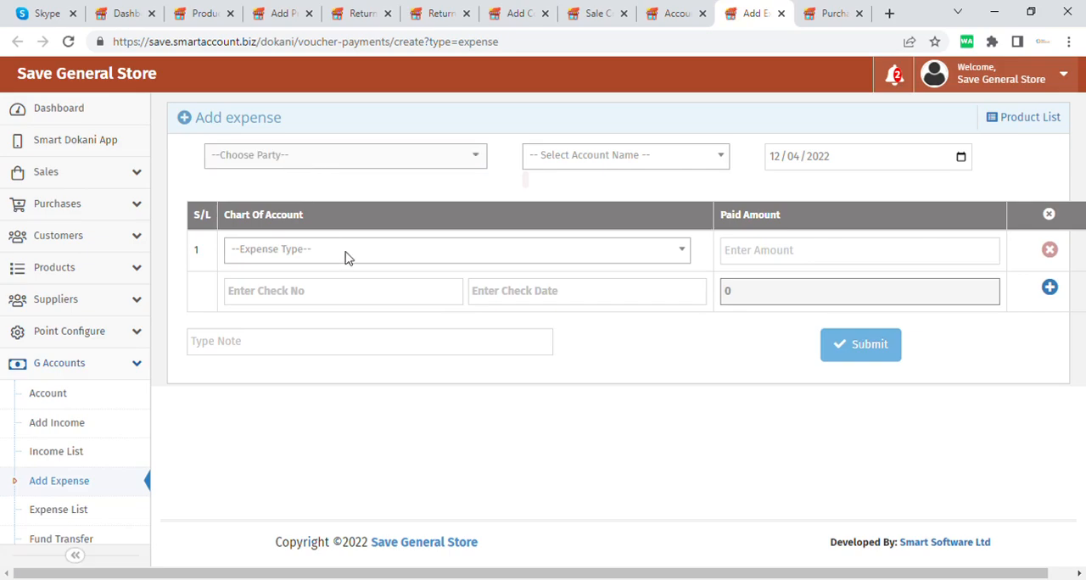
# Step: Choose Electricity Bill as the expense type, enter a paid amount of 354, and clear the amount again
pyautogui.click(447, 249)
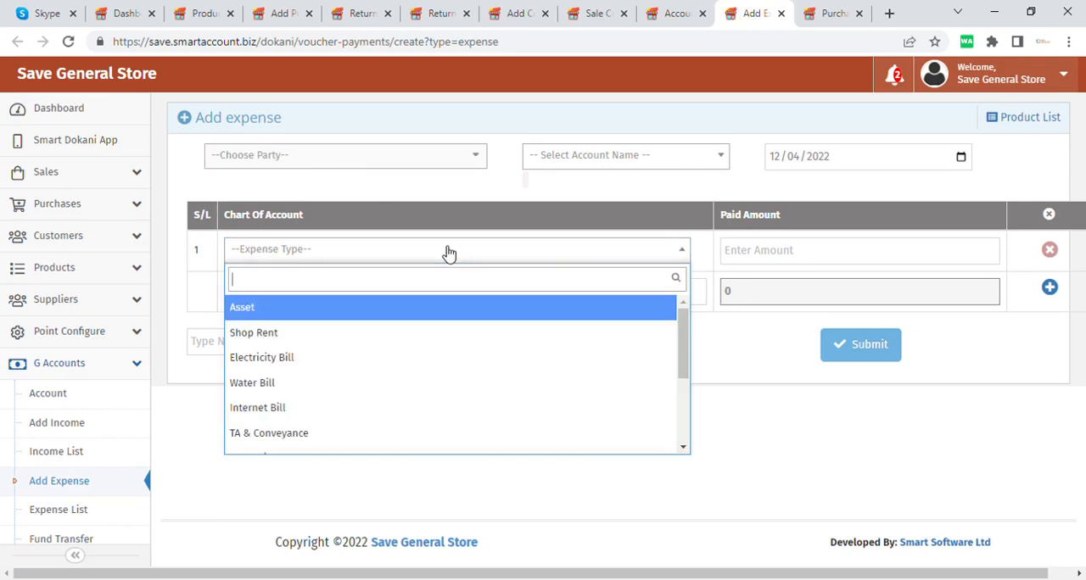
pyautogui.click(300, 371)
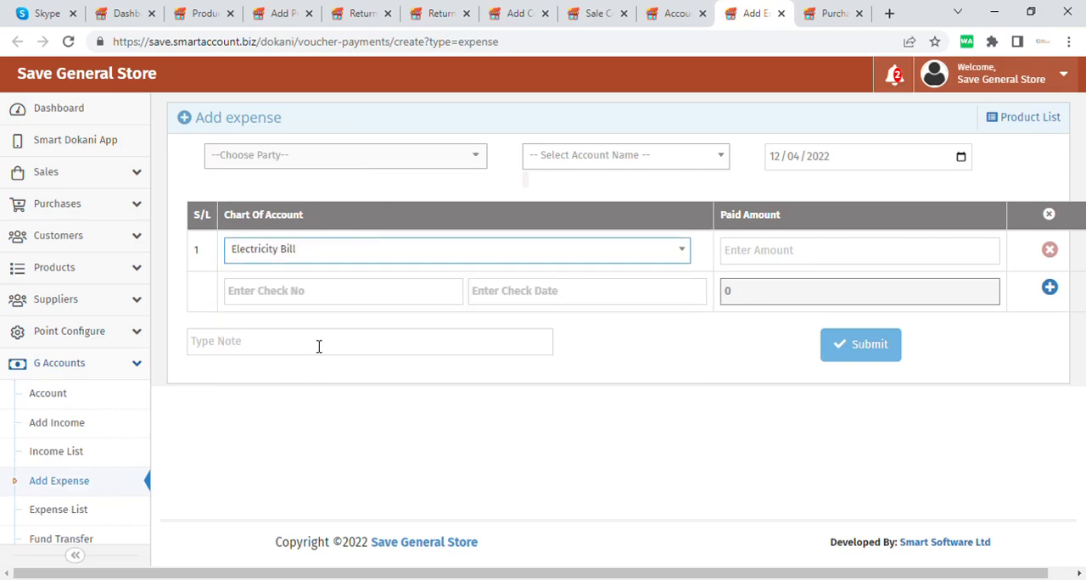
pyautogui.click(814, 255)
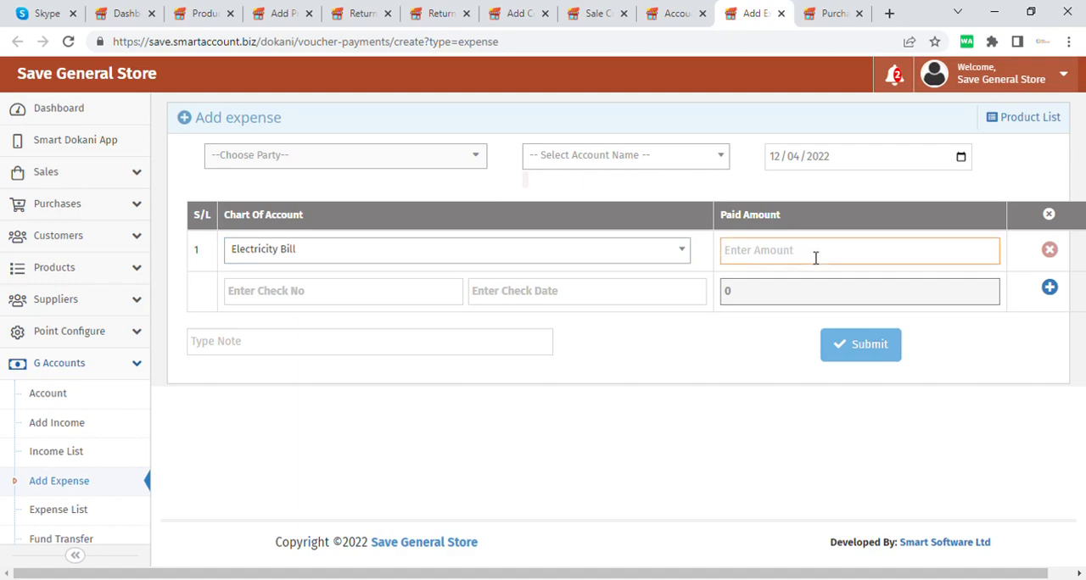
pyautogui.write('354')
pyautogui.press('BackSpace')
pyautogui.press('BackSpace')
pyautogui.press('BackSpace')
# Step: Look through the G Accounts and Report sections, and open the Inventory Report
pyautogui.scroll(-3, 80, 444)
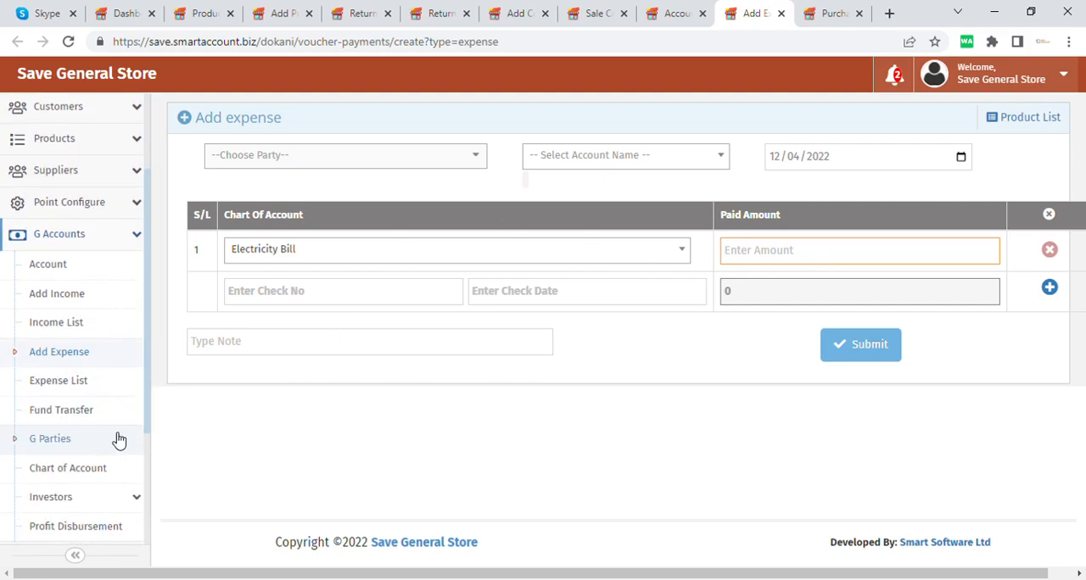
pyautogui.scroll(-2, 88, 432)
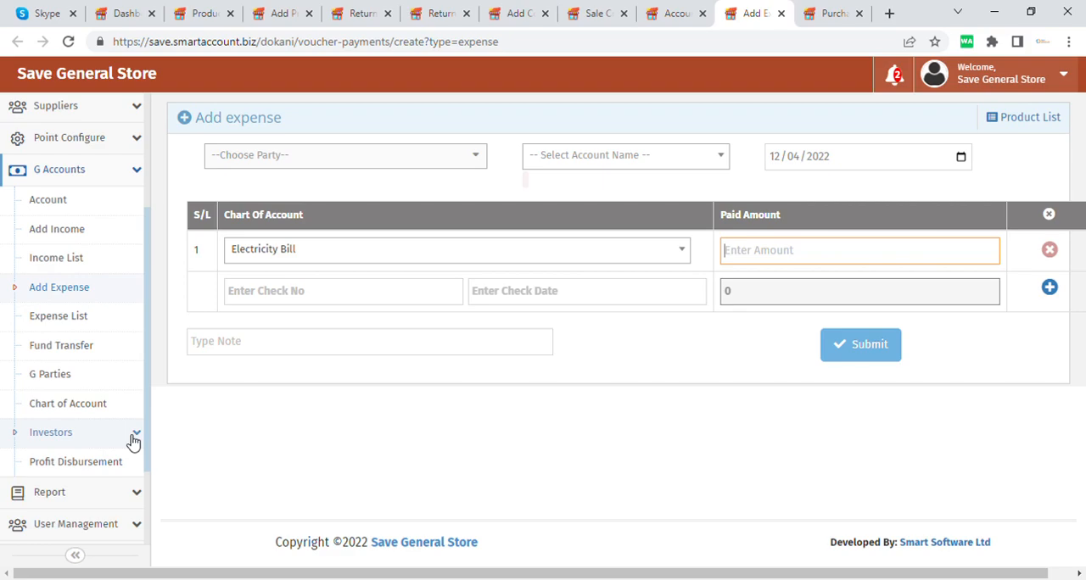
pyautogui.scroll(5, 117, 447)
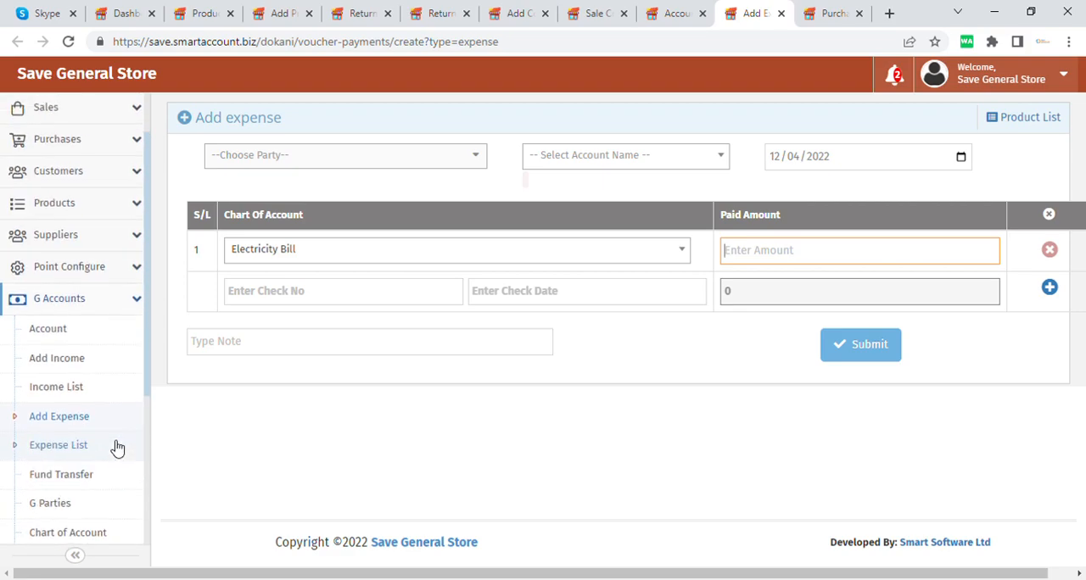
pyautogui.scroll(-7, 117, 447)
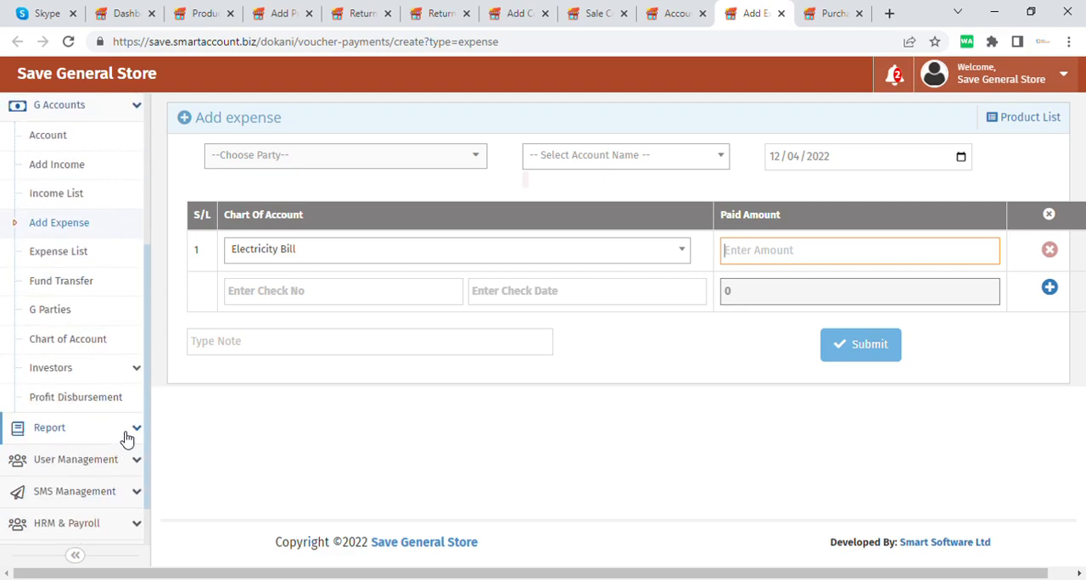
pyautogui.click(132, 434)
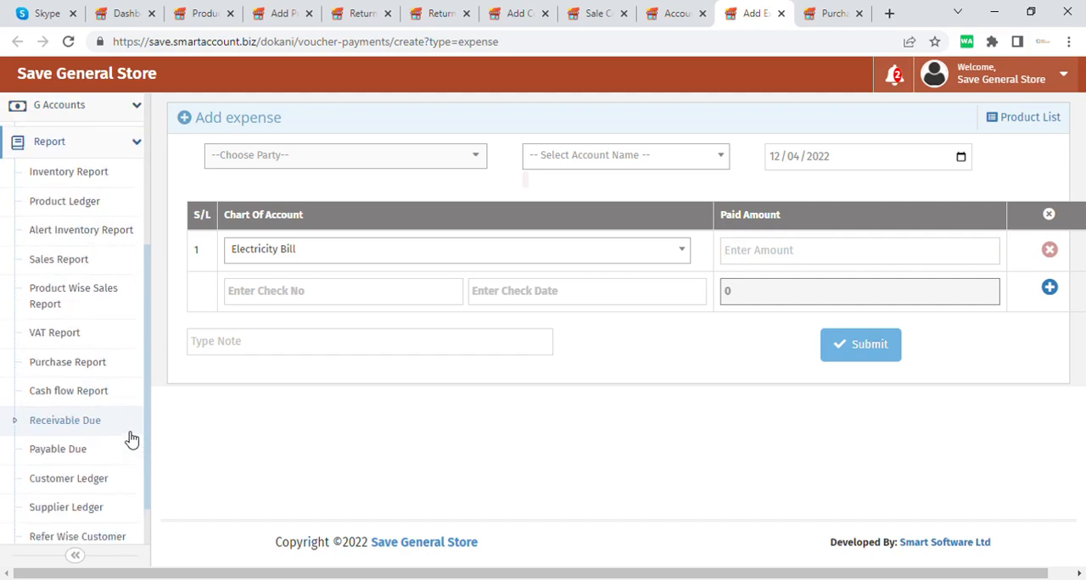
pyautogui.scroll(2, 55, 346)
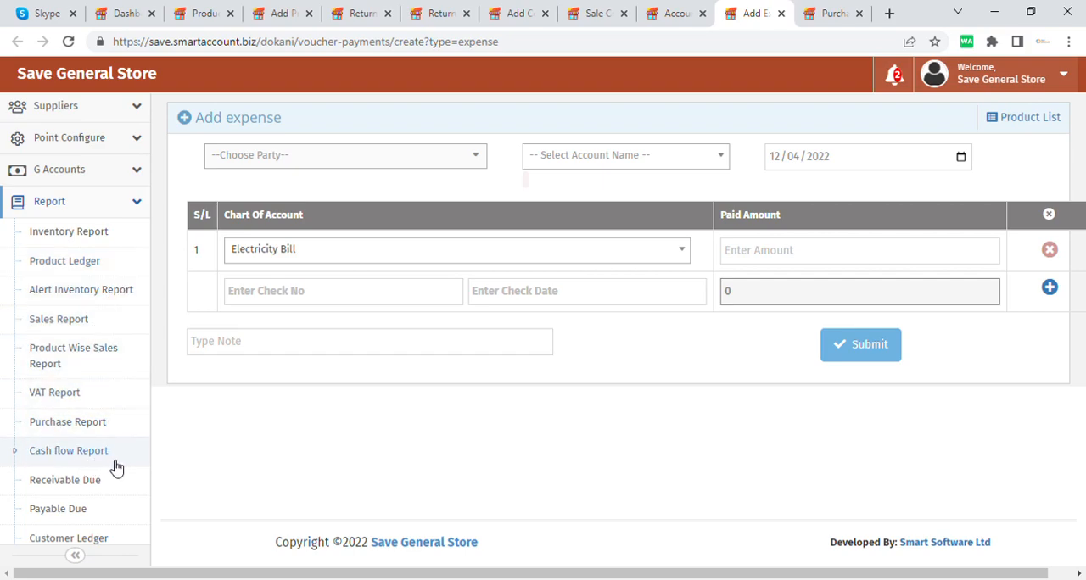
pyautogui.scroll(2, 116, 467)
pyautogui.click(96, 305)
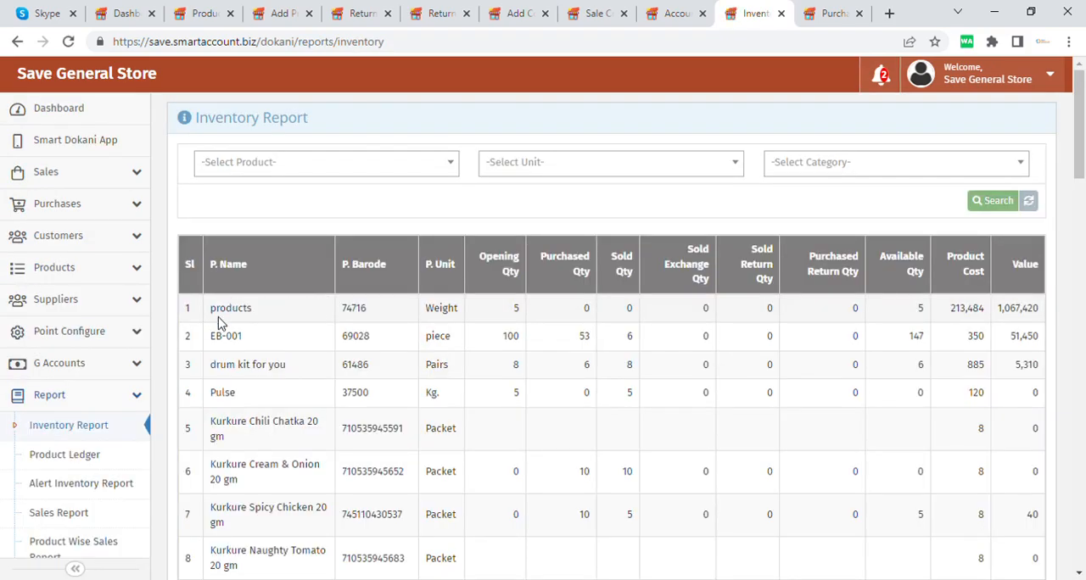
# Step: Examine the products row's name, purchased and sold quantities, cost and value in the Inventory Report, along with the product, unit and category filters
pyautogui.moveTo(221, 310); pyautogui.dragTo(342, 311)
pyautogui.click(349, 312)
pyautogui.moveTo(580, 313); pyautogui.dragTo(595, 315)
pyautogui.moveTo(611, 255); pyautogui.dragTo(633, 276)
pyautogui.click(620, 312)
pyautogui.moveTo(620, 312); pyautogui.dragTo(634, 316)
pyautogui.click(641, 320)
pyautogui.moveTo(948, 312); pyautogui.dragTo(986, 317)
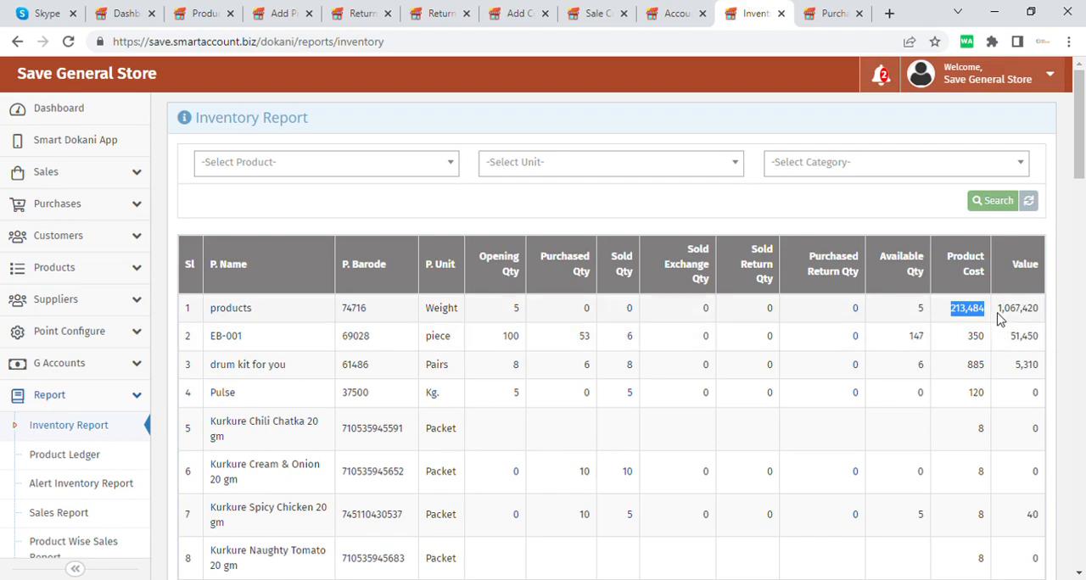
pyautogui.moveTo(997, 312); pyautogui.dragTo(1041, 315)
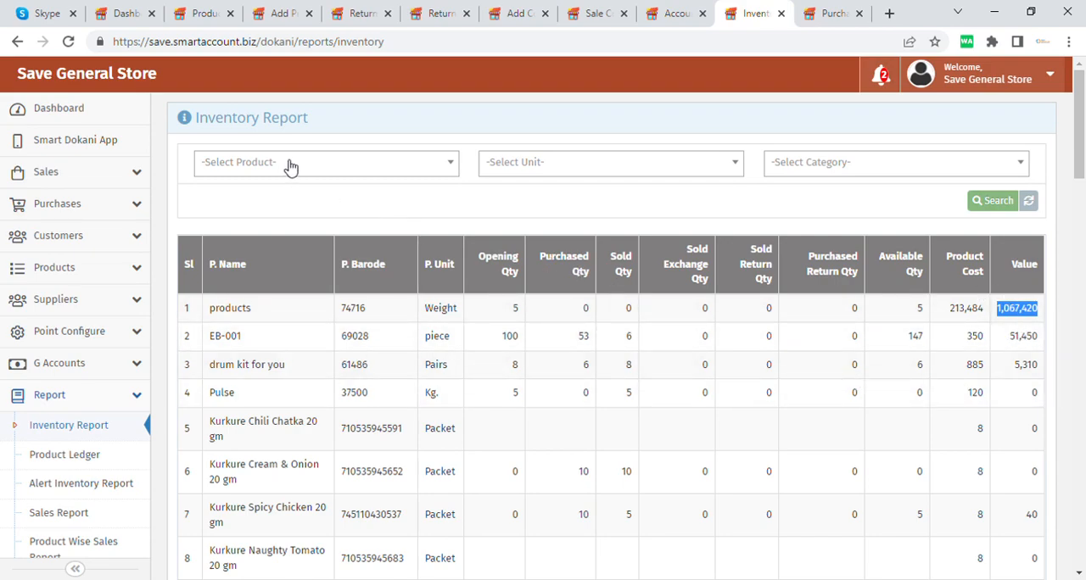
pyautogui.click(409, 174)
pyautogui.click(662, 185)
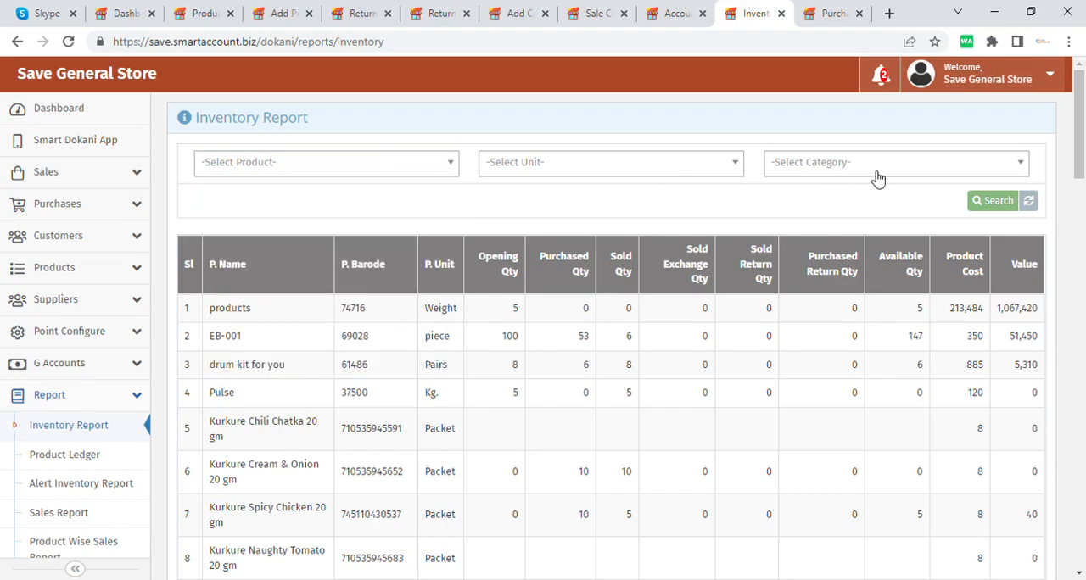
pyautogui.scroll(-1, 666, 235)
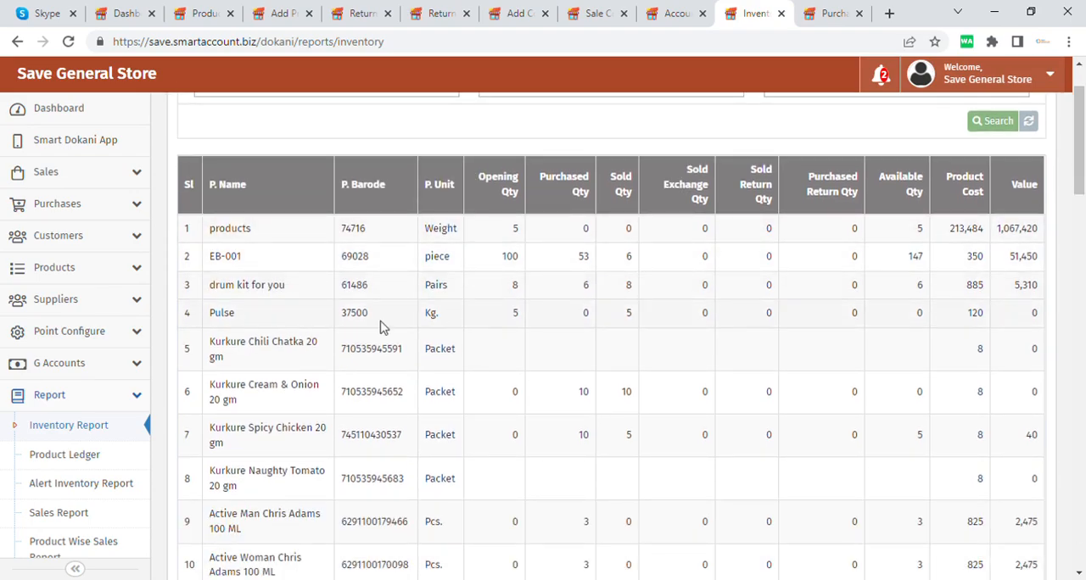
# Step: Open the User List under User Management in its own browser tab and switch to it
pyautogui.scroll(-2, 102, 392)
pyautogui.scroll(-5, 102, 392)
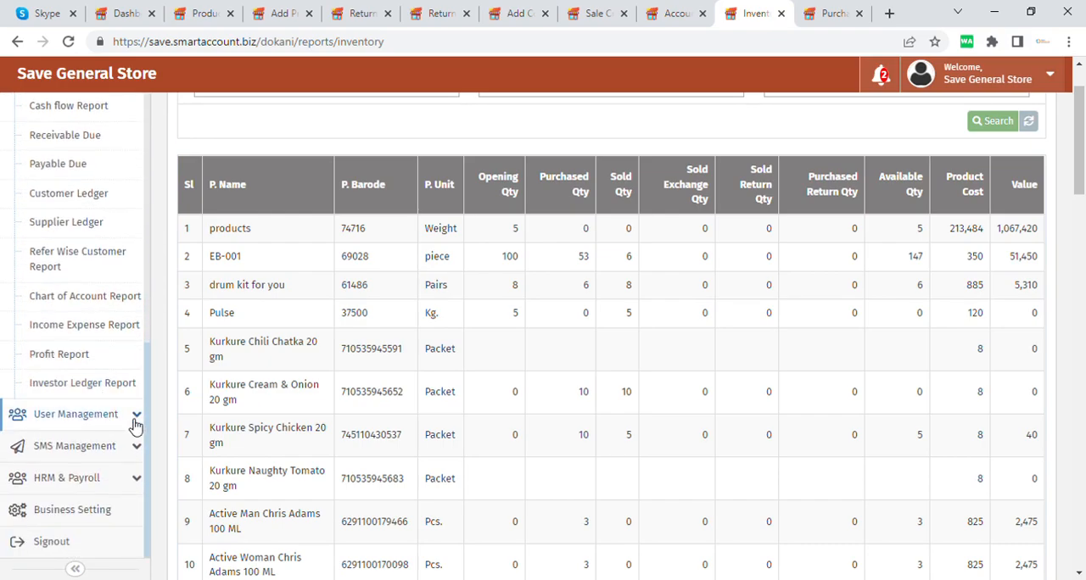
pyautogui.click(132, 415)
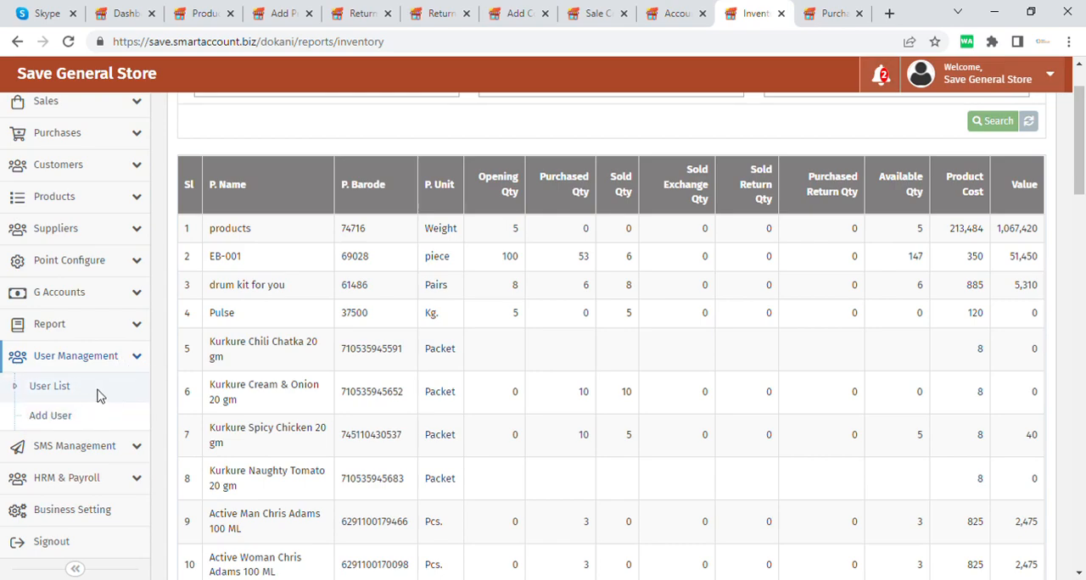
pyautogui.keyDown('ctrl'); pyautogui.click(139, 398); pyautogui.keyUp('ctrl')
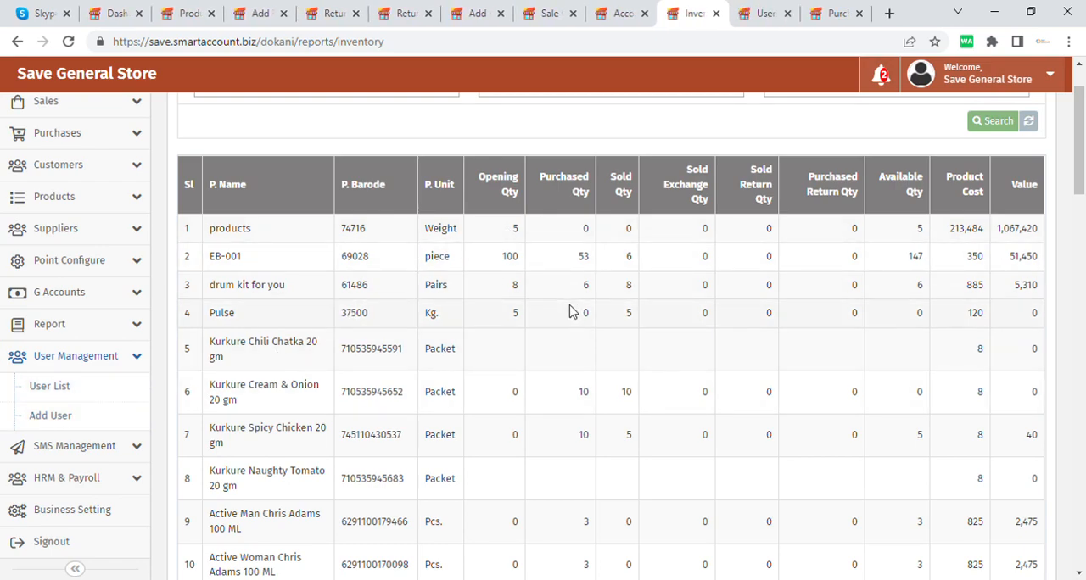
pyautogui.scroll(1, 569, 311)
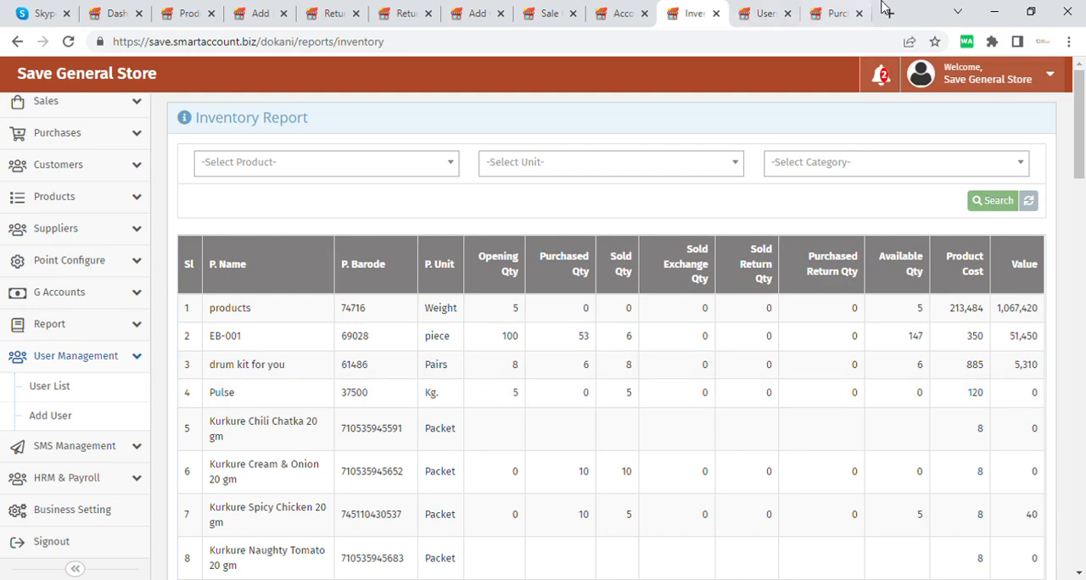
pyautogui.click(754, 13)
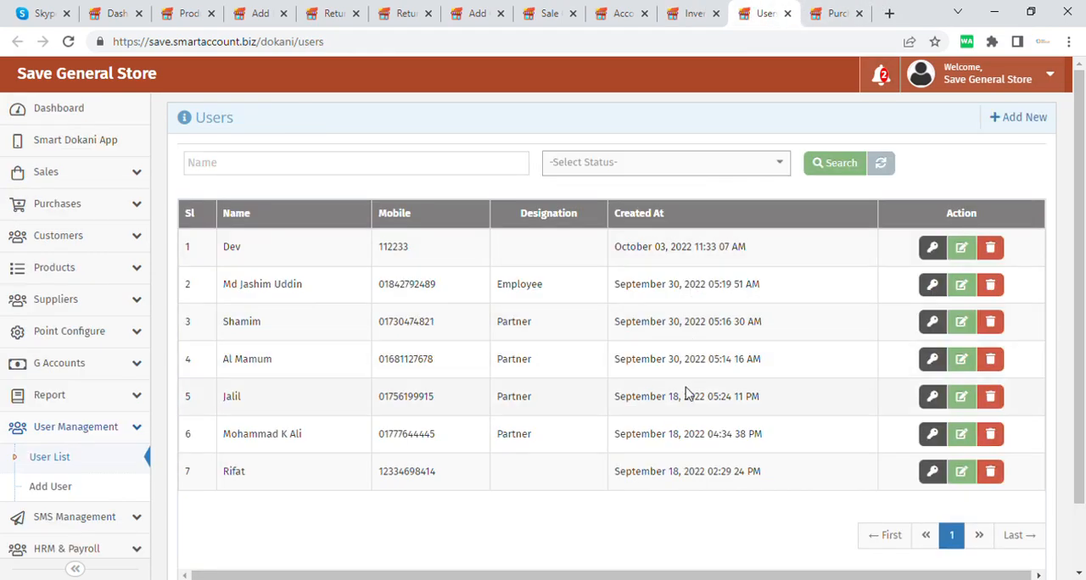